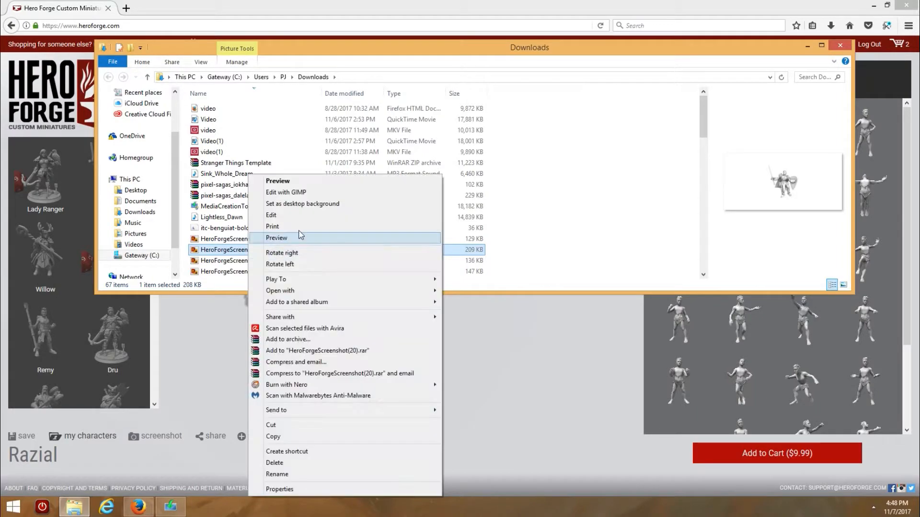
# Step: Open the HeroForgeScreenshot(20) image from the Downloads folder in GIMP for editing
pyautogui.rightClick(249, 249)
pyautogui.click(312, 193)
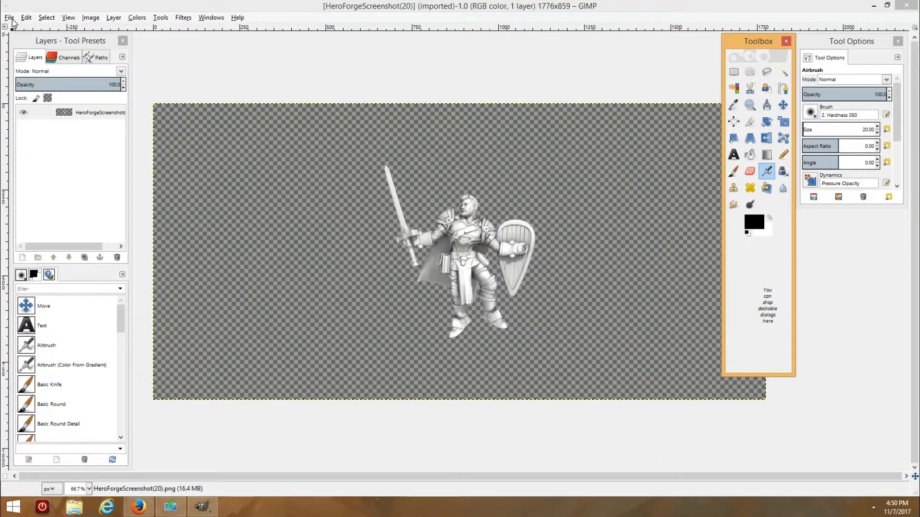
# Step: Fuzzy-select the transparent background, invert the selection to the knight figure and cut it to the clipboard
pyautogui.click(783, 72)
pyautogui.click(585, 191)
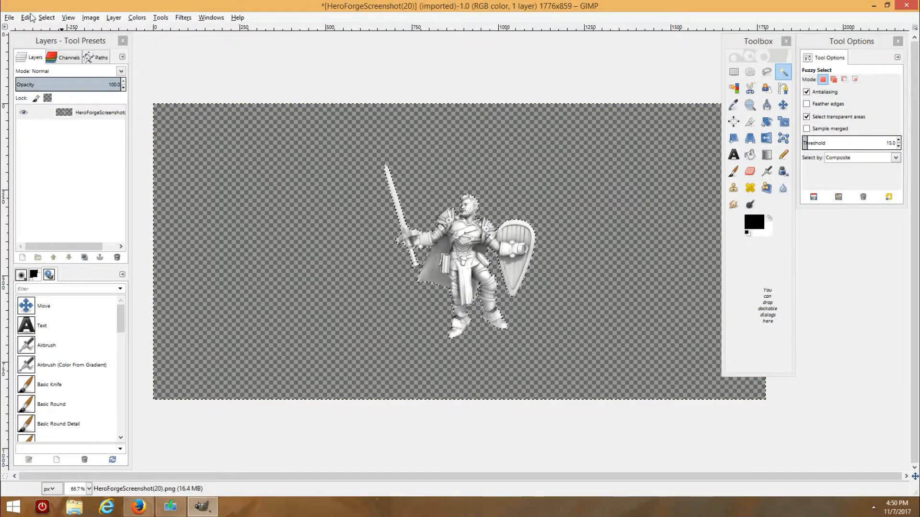
pyautogui.click(47, 17)
pyautogui.click(59, 55)
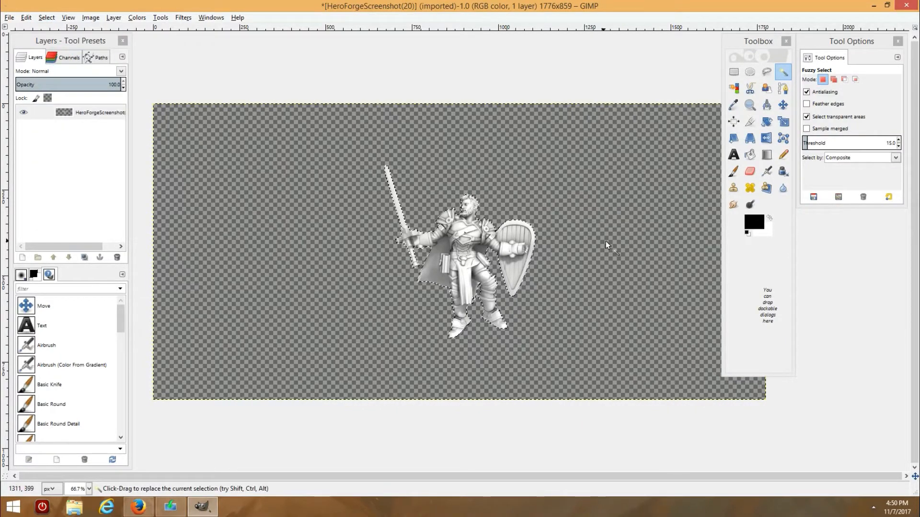
pyautogui.hotkey('ctrl', 'x')
# Step: Set up a new image measured in inches, 12 in wide and 8.5 in high
pyautogui.click(26, 17)
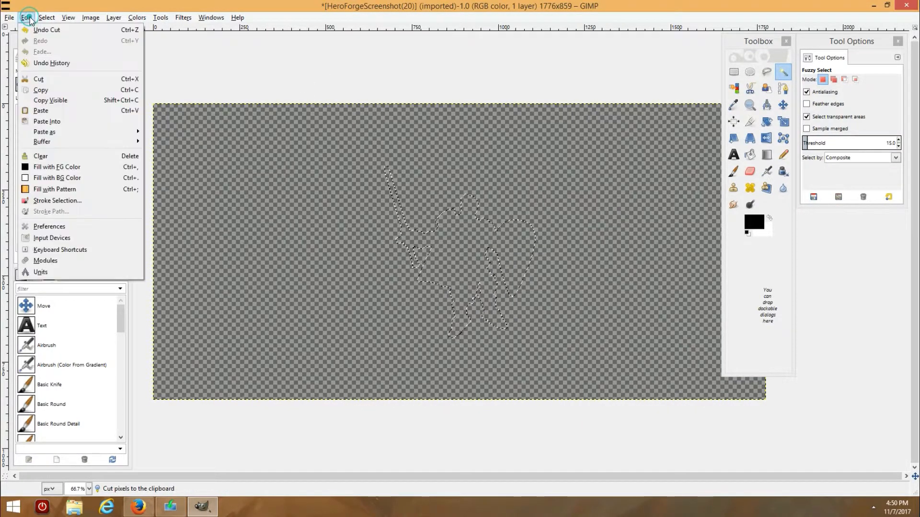
pyautogui.click(19, 29)
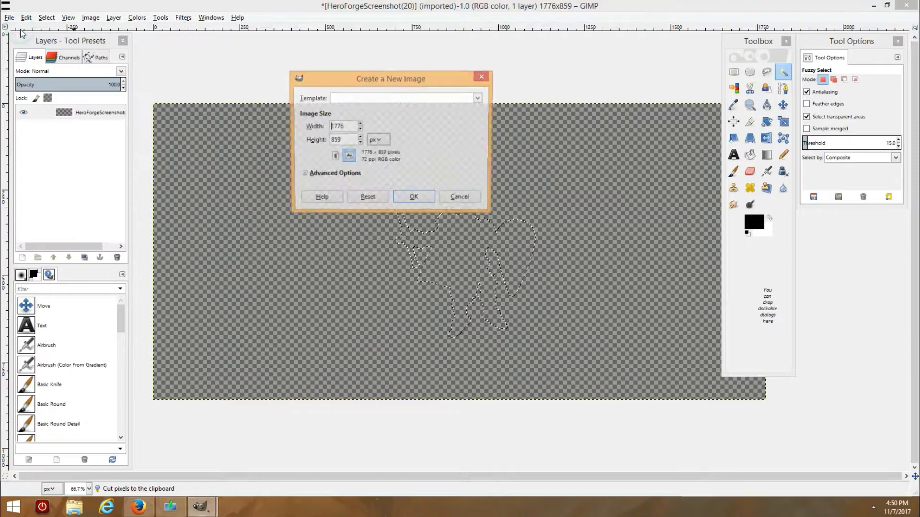
pyautogui.click(334, 157)
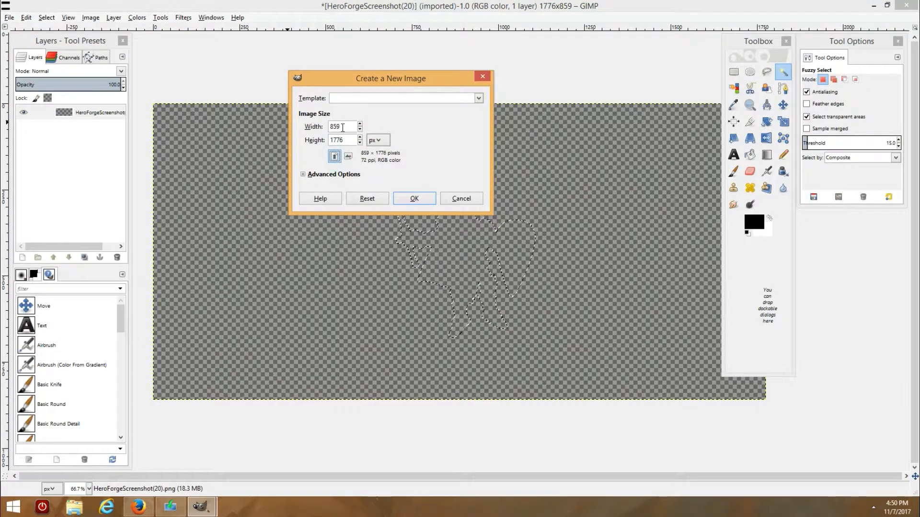
pyautogui.click(382, 142)
pyautogui.click(379, 154)
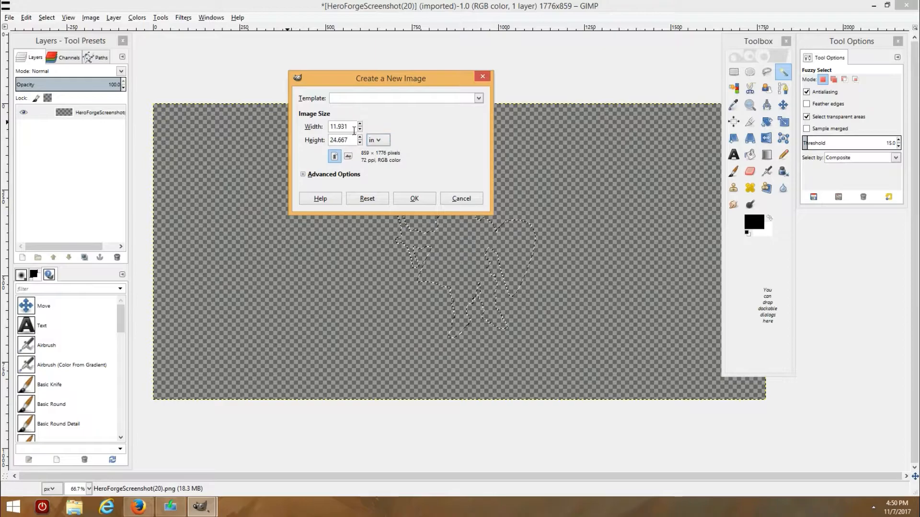
pyautogui.doubleClick(338, 126)
pyautogui.write('12')
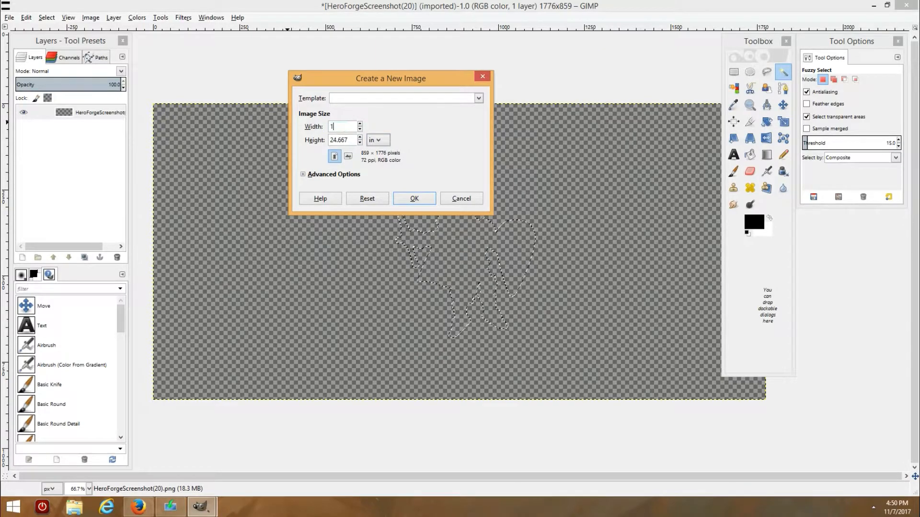
pyautogui.doubleClick(339, 140)
pyautogui.write('8.5')
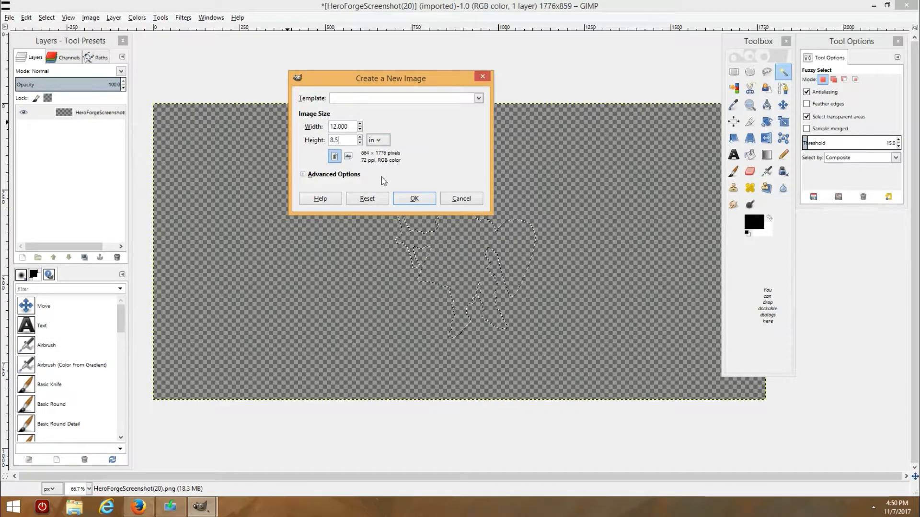
# Step: Set the X and Y resolution to 350 pixels/in, create the image and maximize its window
pyautogui.click(303, 174)
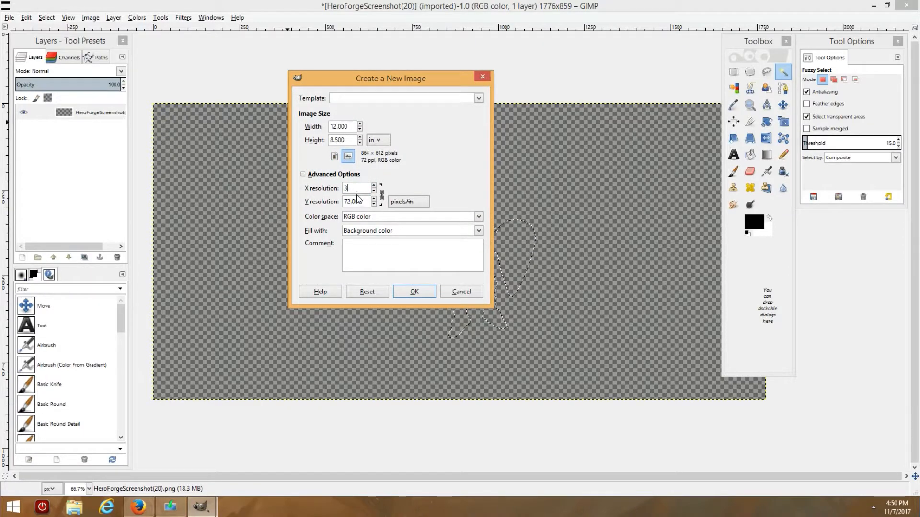
pyautogui.click(365, 202)
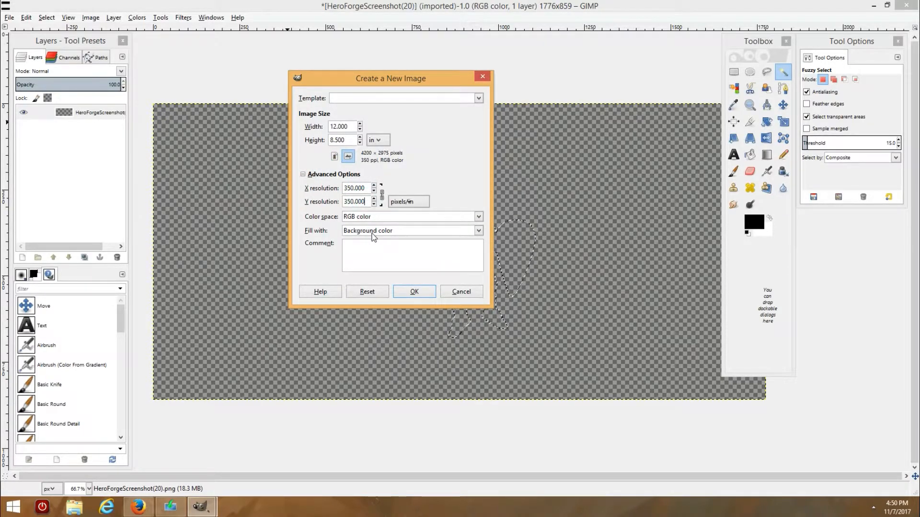
pyautogui.click(415, 292)
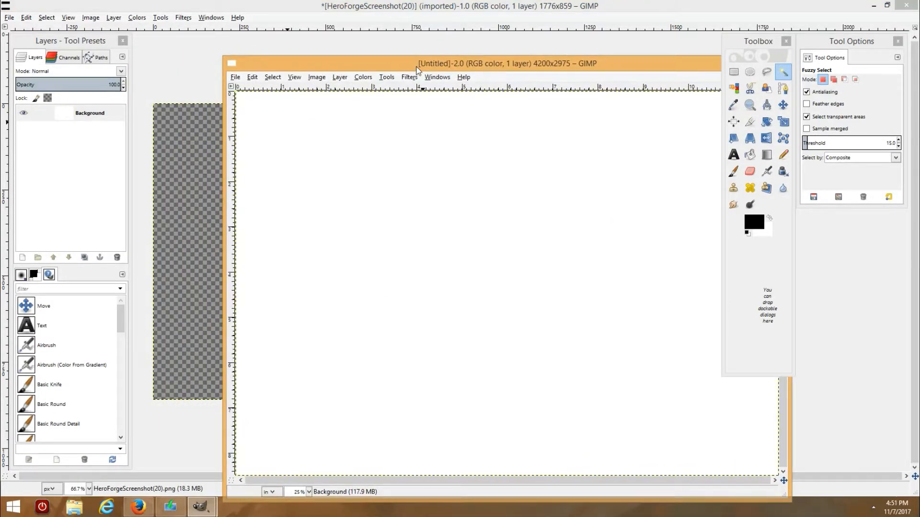
pyautogui.doubleClick(358, 65)
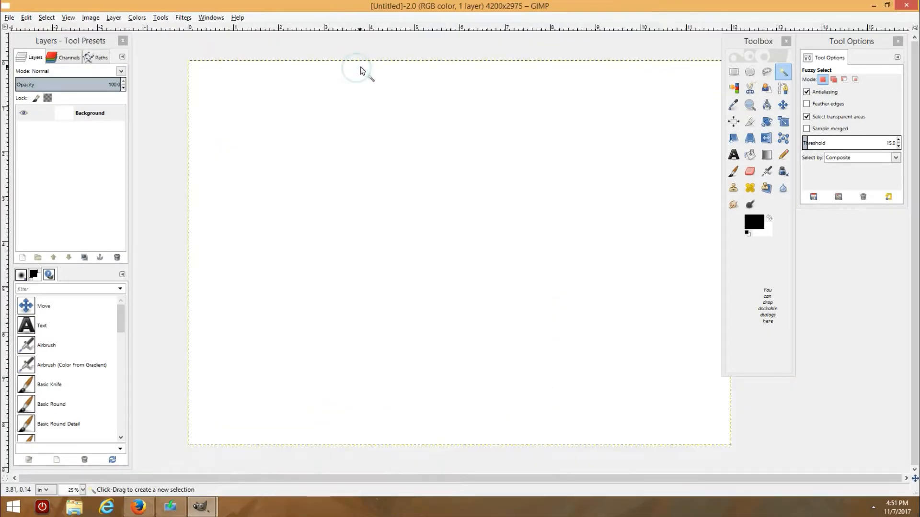
# Step: Paste the cut knight figure and move it to the upper-left corner of the canvas
pyautogui.click(782, 104)
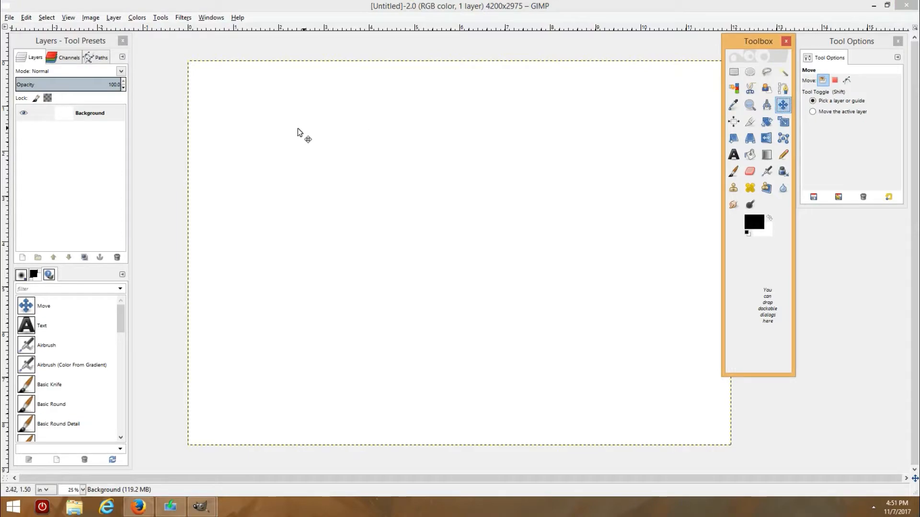
pyautogui.hotkey('ctrl', 'v')
pyautogui.moveTo(468, 257); pyautogui.dragTo(236, 105)
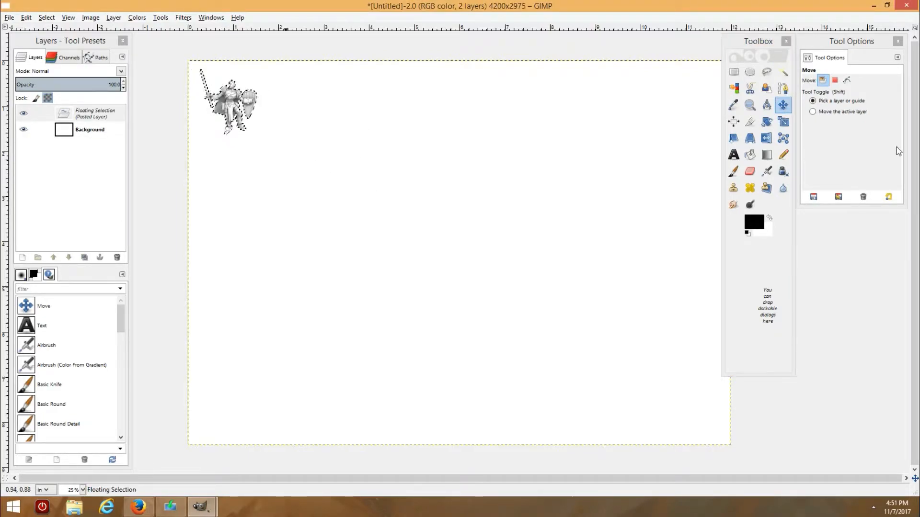
# Step: Swap the places of the Layers and Tool Options windows and shift the Toolbox clear of the Layers window
pyautogui.moveTo(85, 40); pyautogui.dragTo(626, 82)
pyautogui.moveTo(845, 45); pyautogui.dragTo(62, 48)
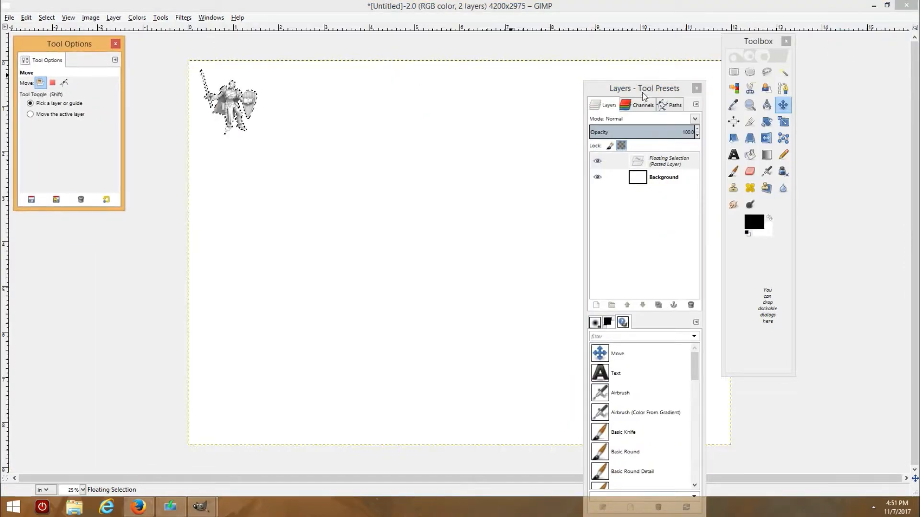
pyautogui.moveTo(645, 96); pyautogui.dragTo(841, 45)
pyautogui.click(729, 41)
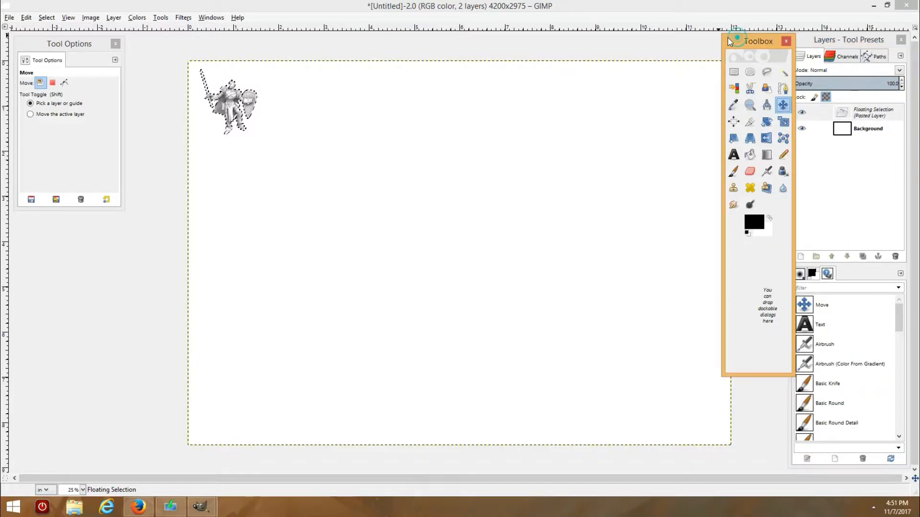
pyautogui.moveTo(727, 42); pyautogui.dragTo(719, 40)
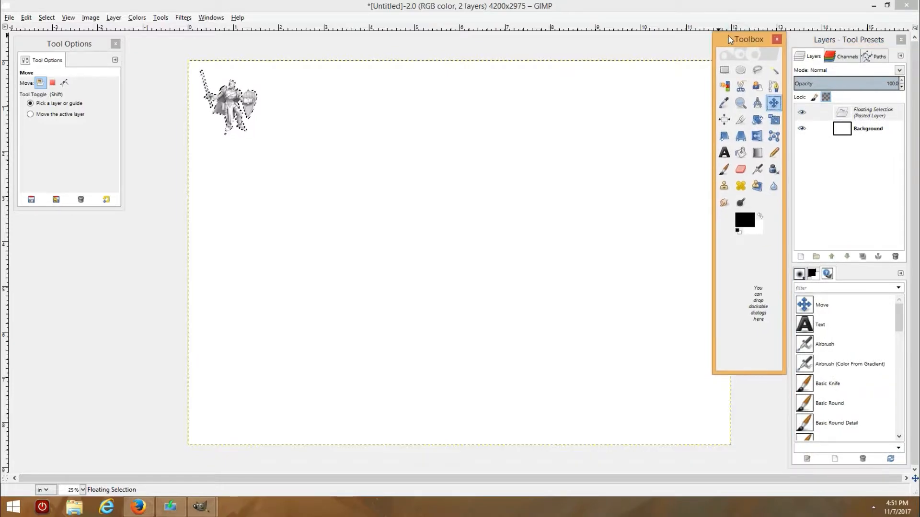
# Step: Convert the floating selection into a new layer and rename it Razial
pyautogui.click(860, 123)
pyautogui.rightClick(860, 117)
pyautogui.click(814, 134)
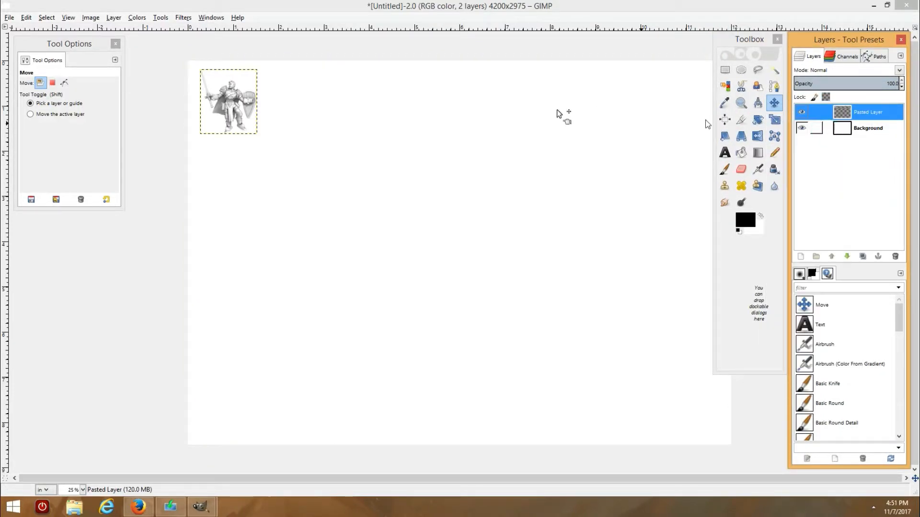
pyautogui.doubleClick(868, 112)
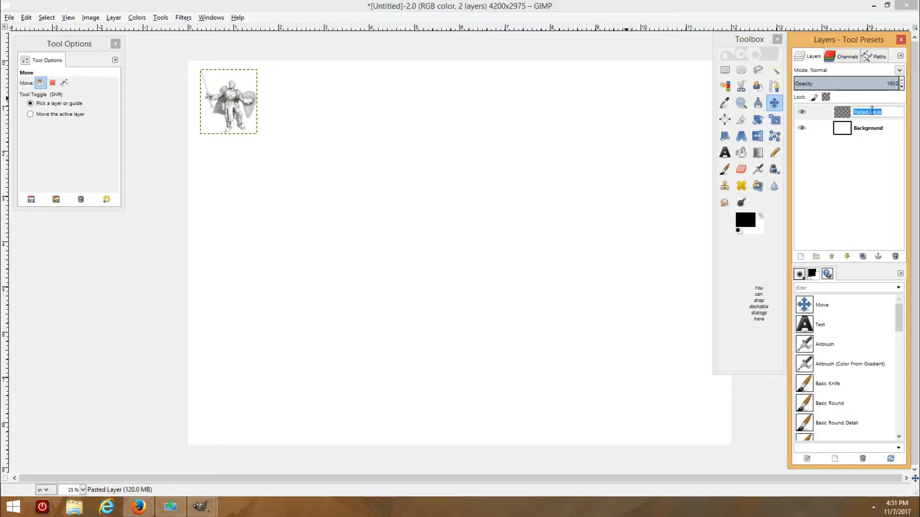
pyautogui.write('Razial')
pyautogui.press('Return')
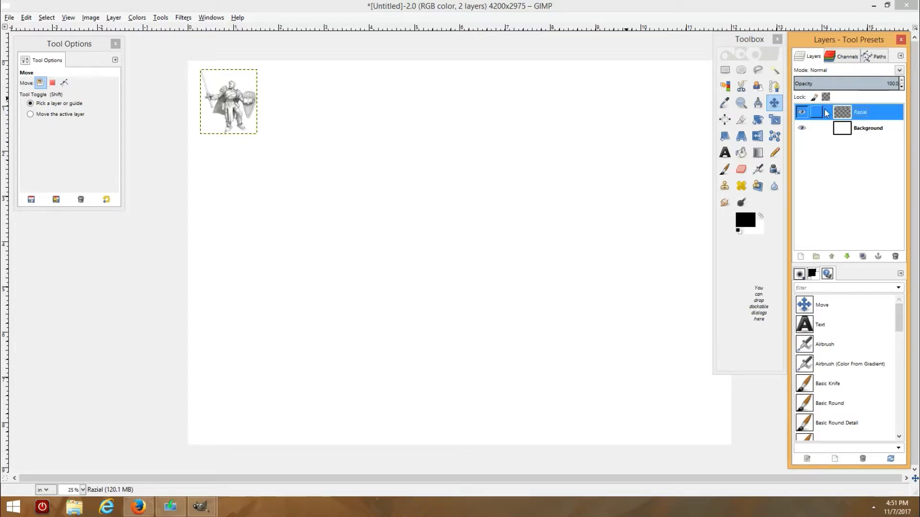
# Step: Close the Tool Options window and zoom in to 300% on the knight's upper body
pyautogui.scroll(3, 322, 203)
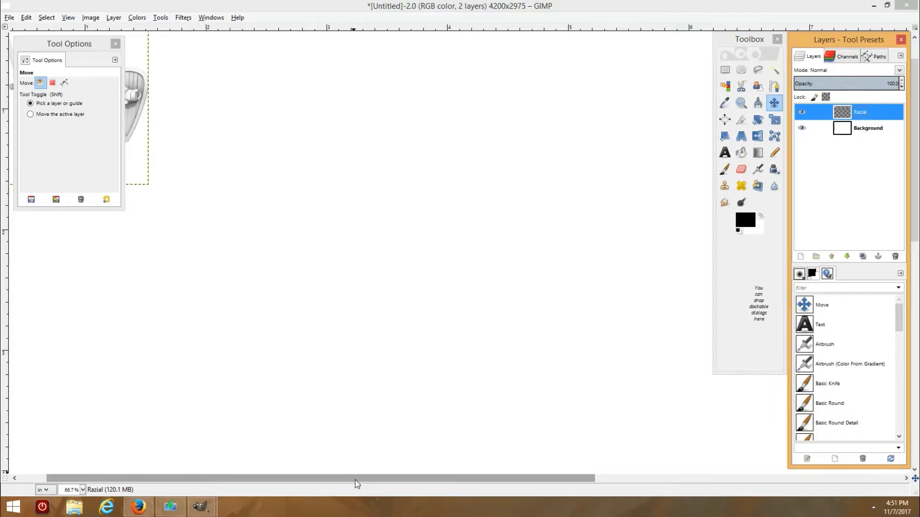
pyautogui.moveTo(355, 480); pyautogui.dragTo(95, 253)
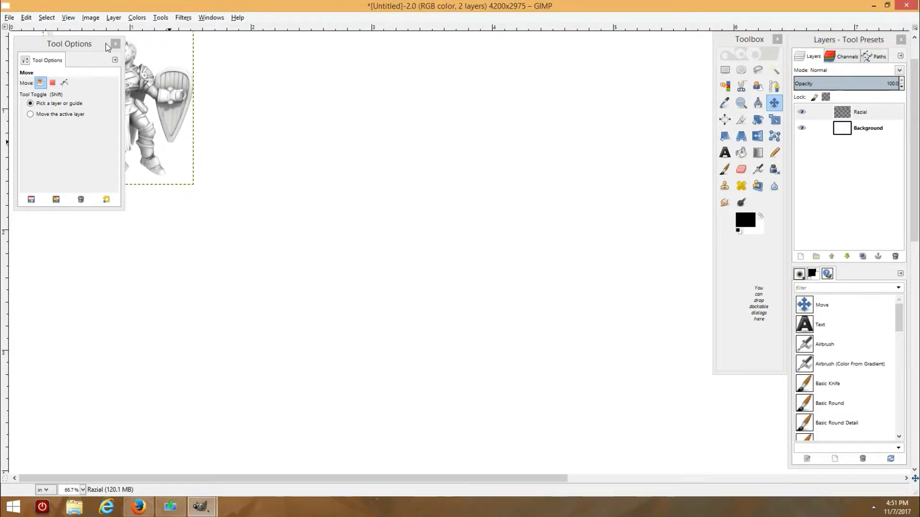
pyautogui.click(115, 44)
pyautogui.scroll(2, 289, 254)
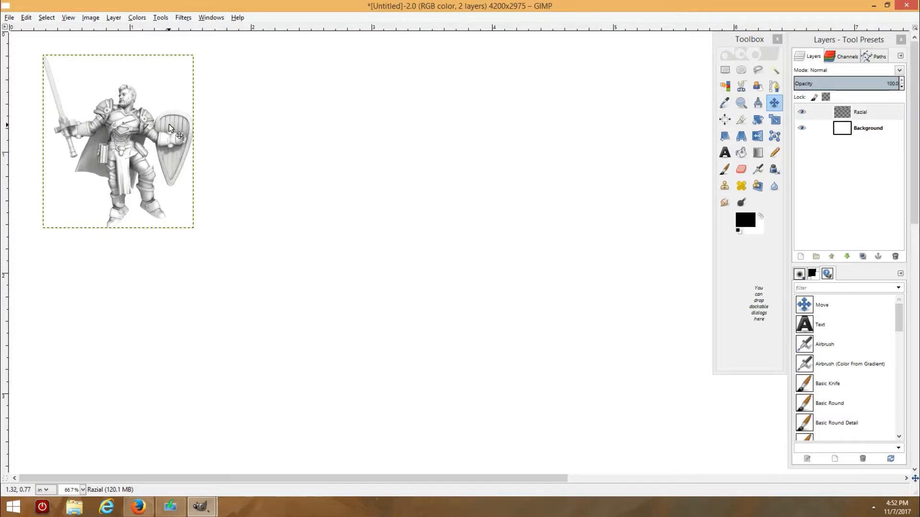
pyautogui.scroll(4, 122, 108)
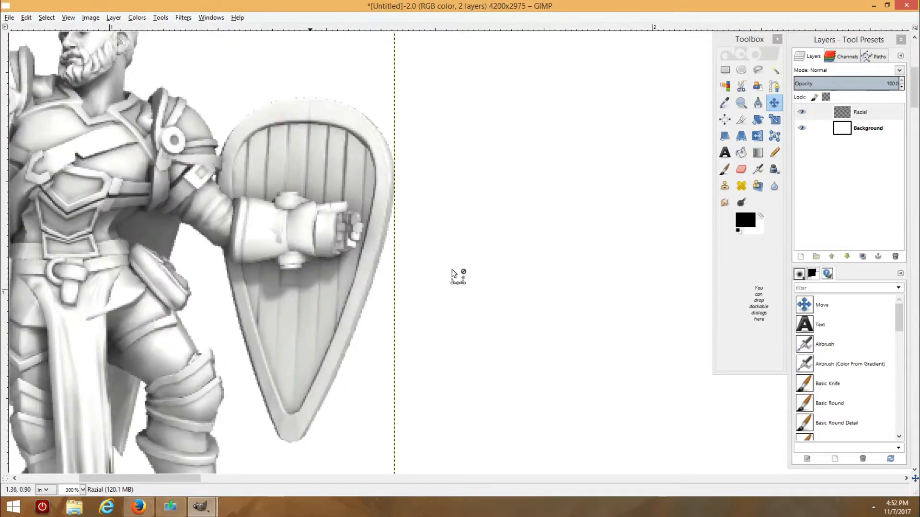
pyautogui.moveTo(575, 485); pyautogui.dragTo(93, 480)
pyautogui.scroll(1, 317, 350)
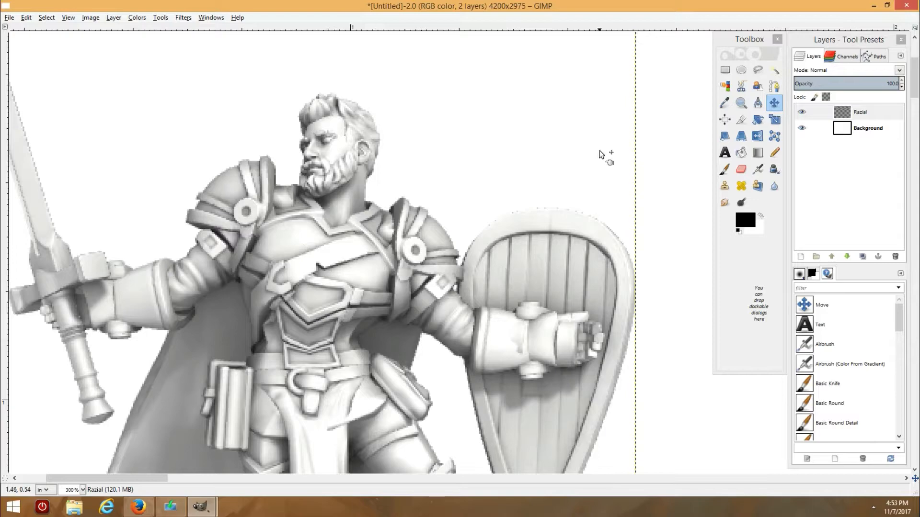
# Step: Try Fuzzy Select on the knight's shoulder armor, chest plate and neck, and clear the selection
pyautogui.click(774, 71)
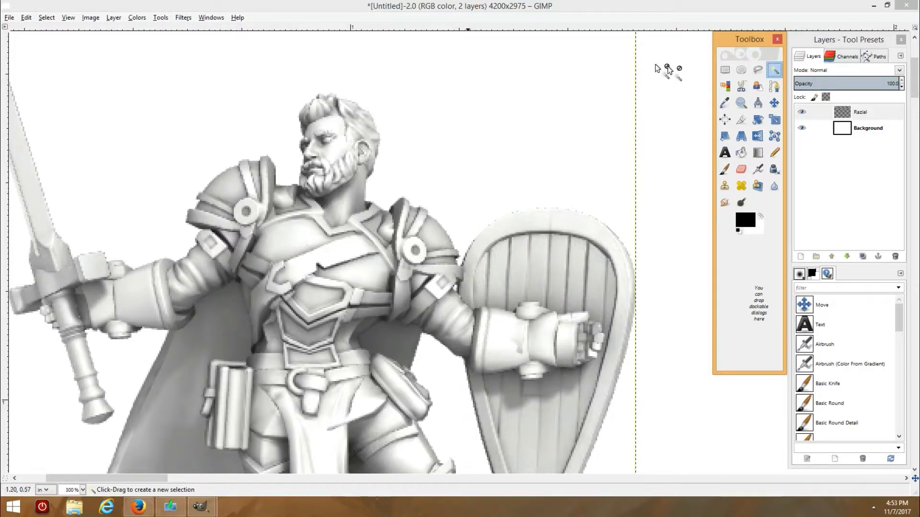
pyautogui.click(234, 195)
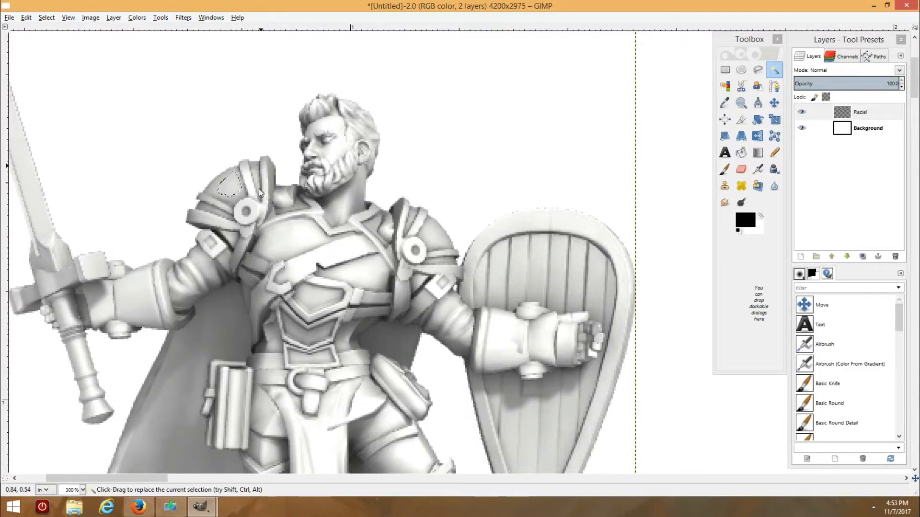
pyautogui.click(311, 234)
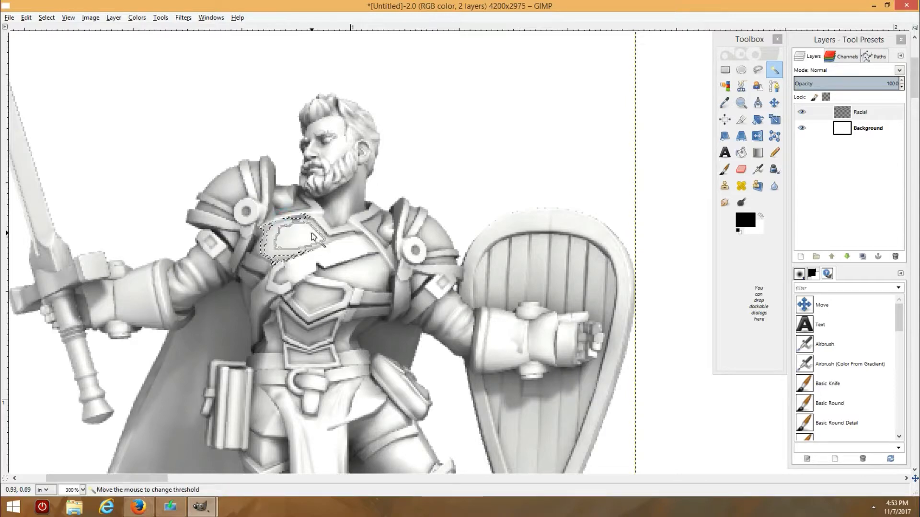
pyautogui.click(338, 214)
pyautogui.moveTo(356, 187); pyautogui.dragTo(401, 221)
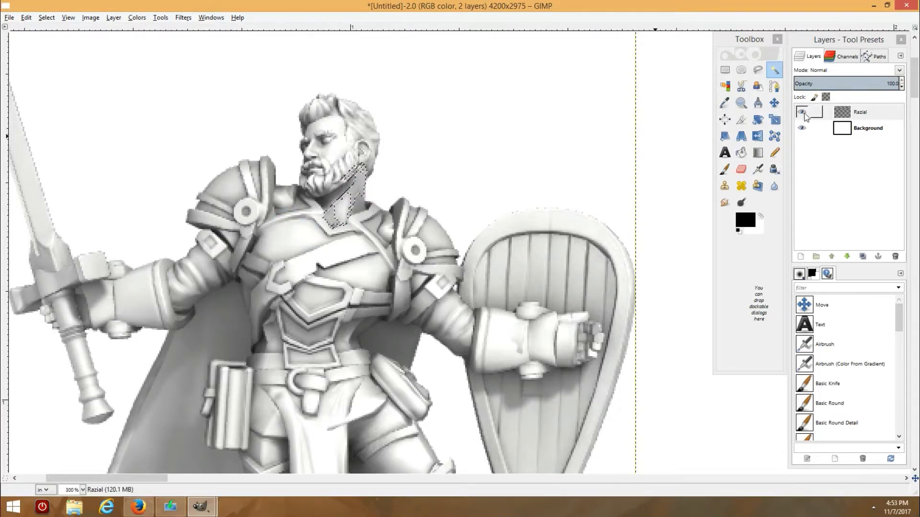
pyautogui.click(35, 18)
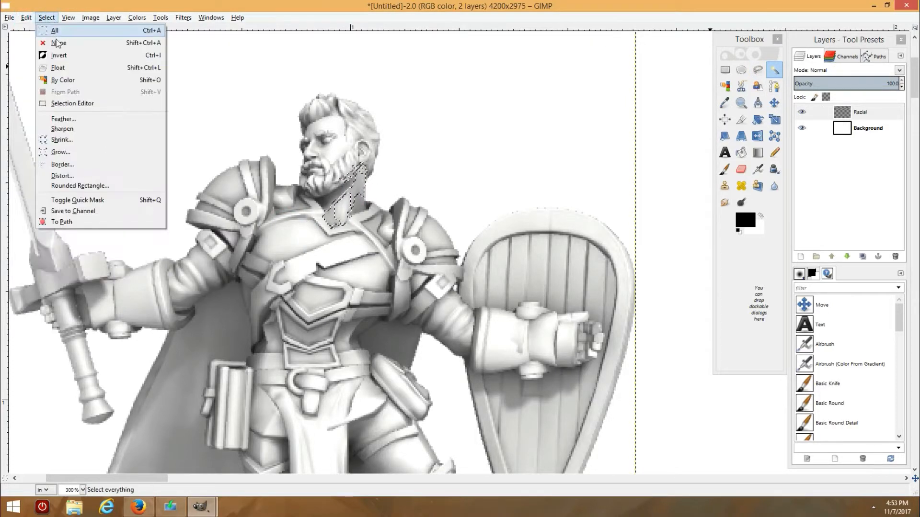
pyautogui.click(62, 42)
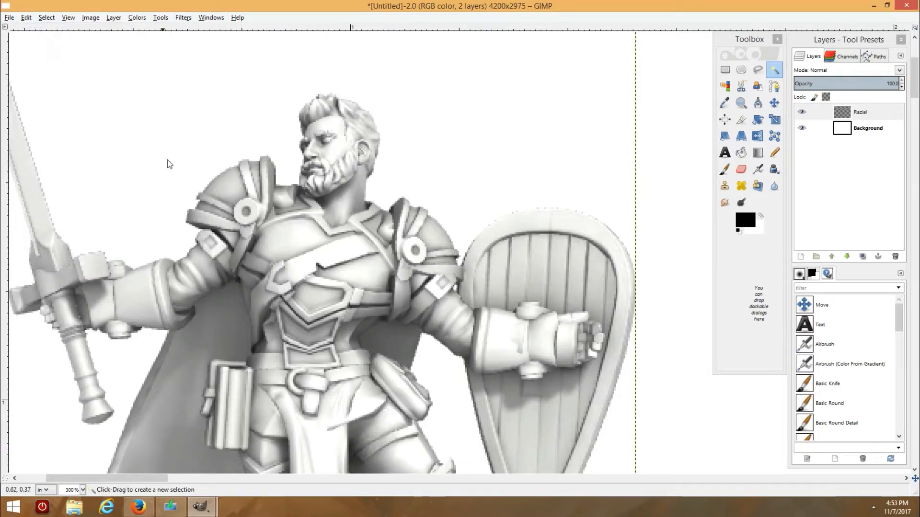
# Step: Start a Free Select outline at the shield-side shoulder and trace the collar trim's inner edge up to the neck
pyautogui.click(757, 69)
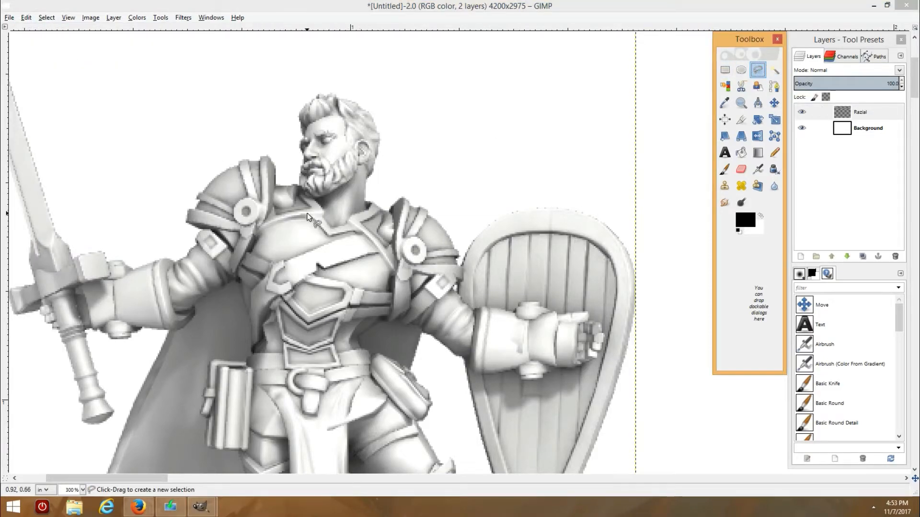
pyautogui.scroll(2, 253, 182)
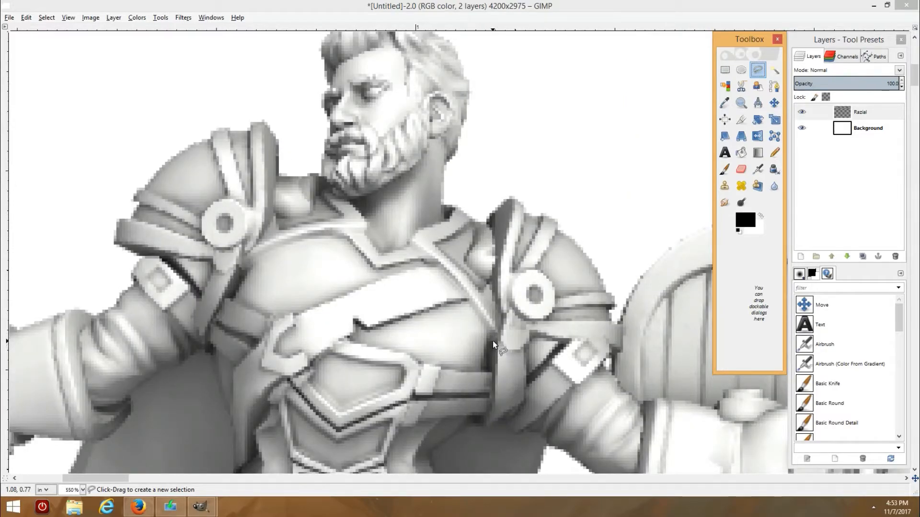
pyautogui.click(497, 343)
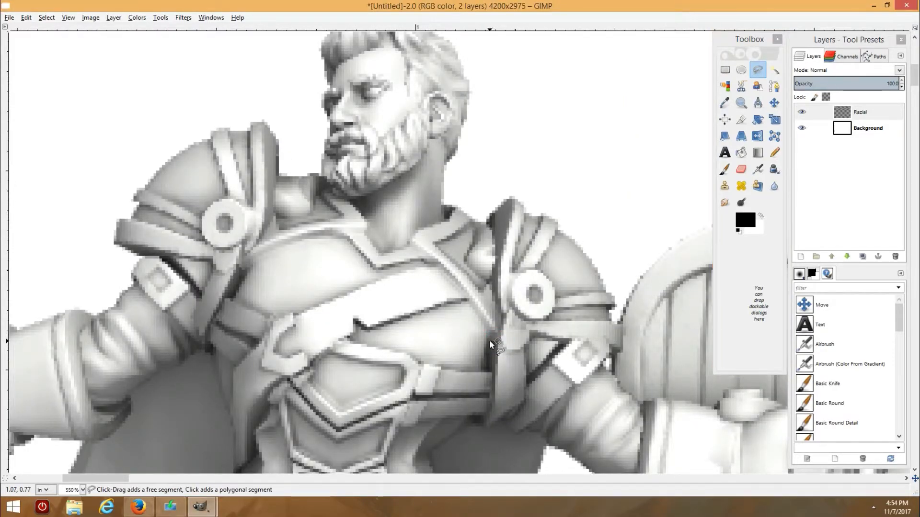
pyautogui.moveTo(487, 335)
pyautogui.mouseDown()
pyautogui.moveTo(460, 288)
pyautogui.moveTo(415, 249)
pyautogui.mouseUp()
pyautogui.click(413, 244)
pyautogui.click(413, 235)
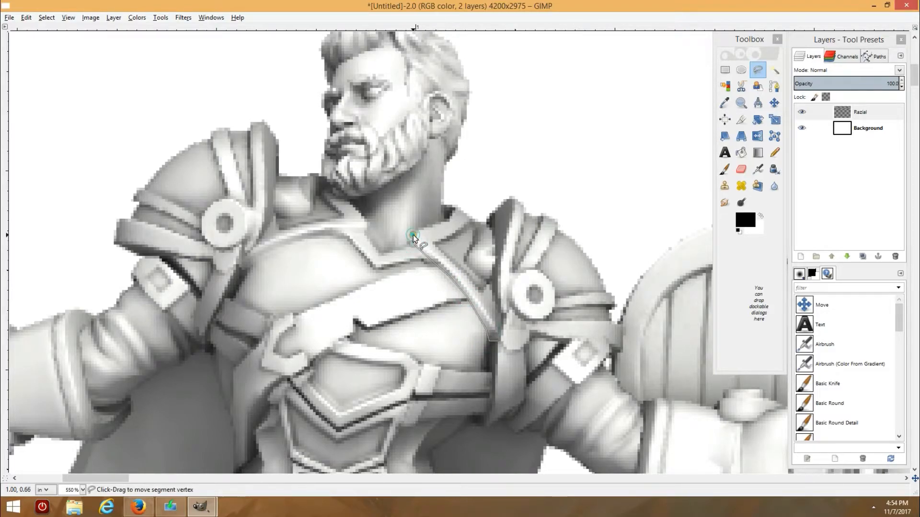
pyautogui.click(421, 230)
pyautogui.click(448, 222)
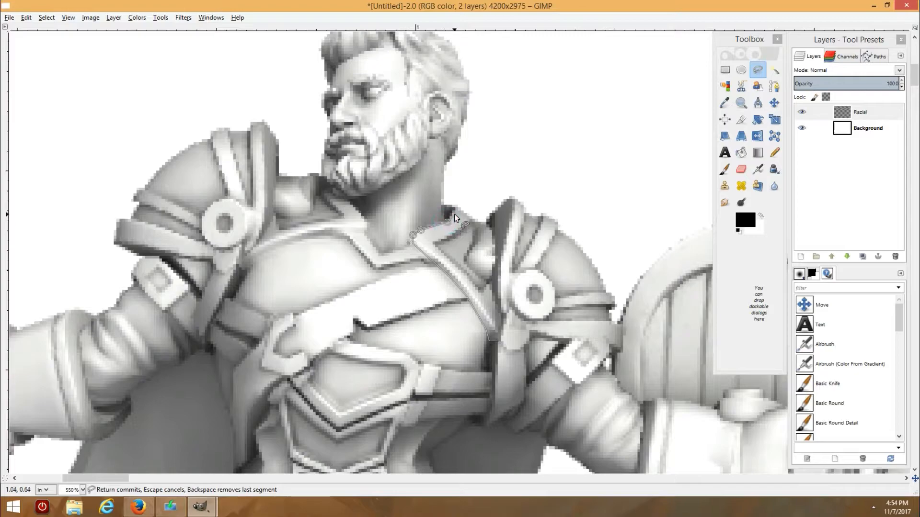
pyautogui.click(454, 212)
pyautogui.click(446, 203)
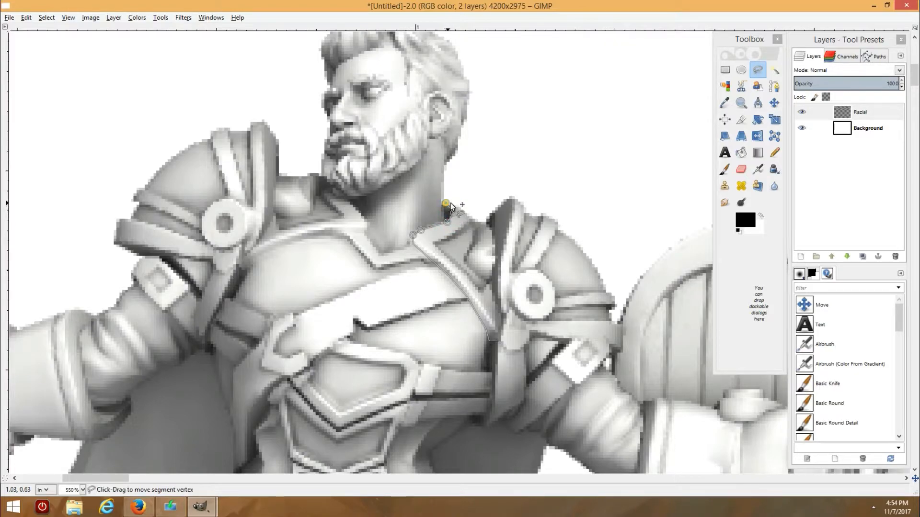
# Step: Trace around the top of the collar trim and back down its outer edge toward the shield-side shoulder
pyautogui.click(459, 206)
pyautogui.click(472, 219)
pyautogui.click(470, 230)
pyautogui.click(455, 235)
pyautogui.click(435, 244)
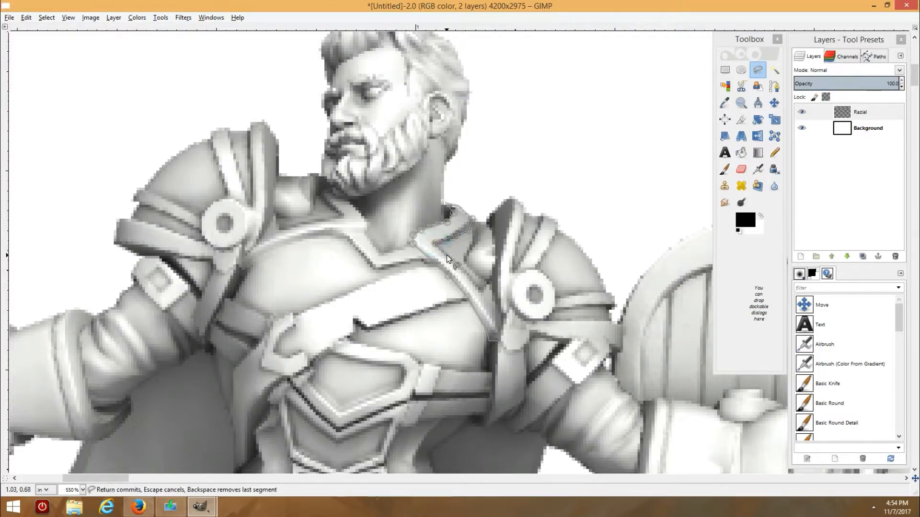
pyautogui.click(446, 255)
pyautogui.click(458, 267)
pyautogui.click(469, 276)
pyautogui.click(479, 290)
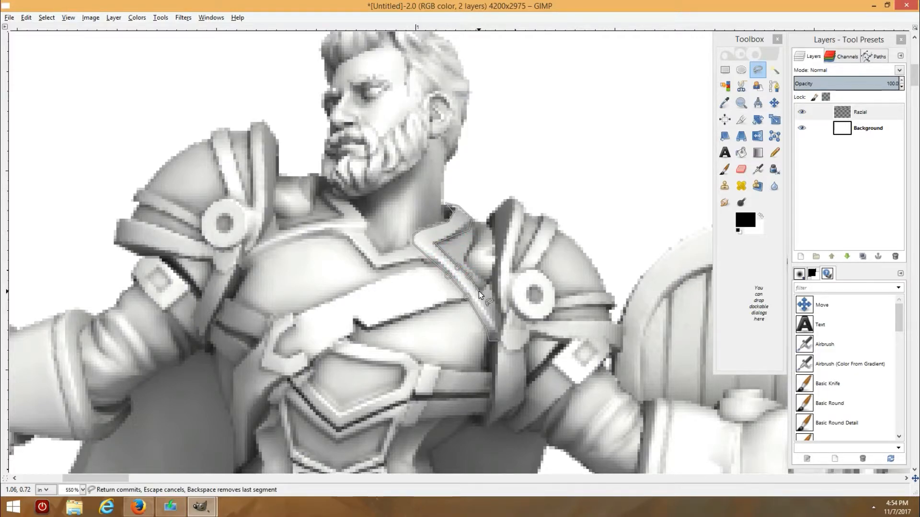
# Step: Extend the outline down the shoulder armor's inner edge and around the rounded tip below the round rivet
pyautogui.click(489, 282)
pyautogui.click(494, 302)
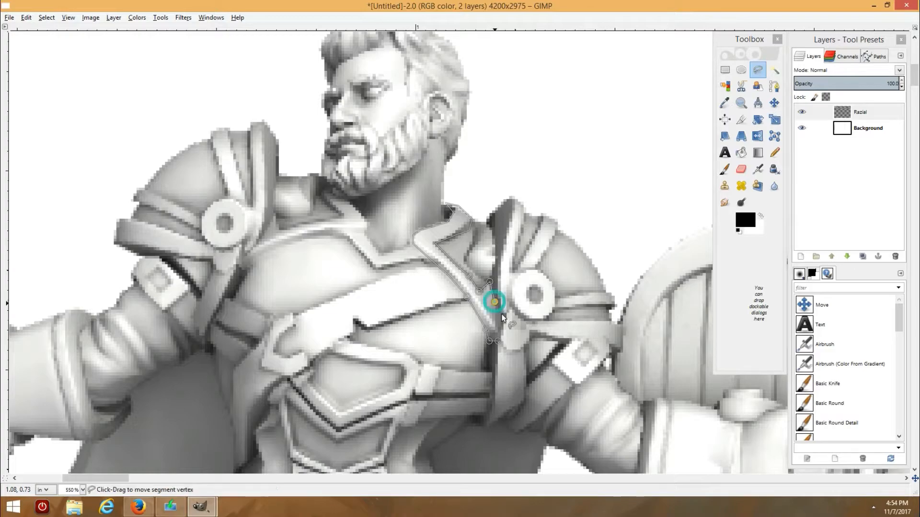
pyautogui.click(485, 329)
pyautogui.click(489, 341)
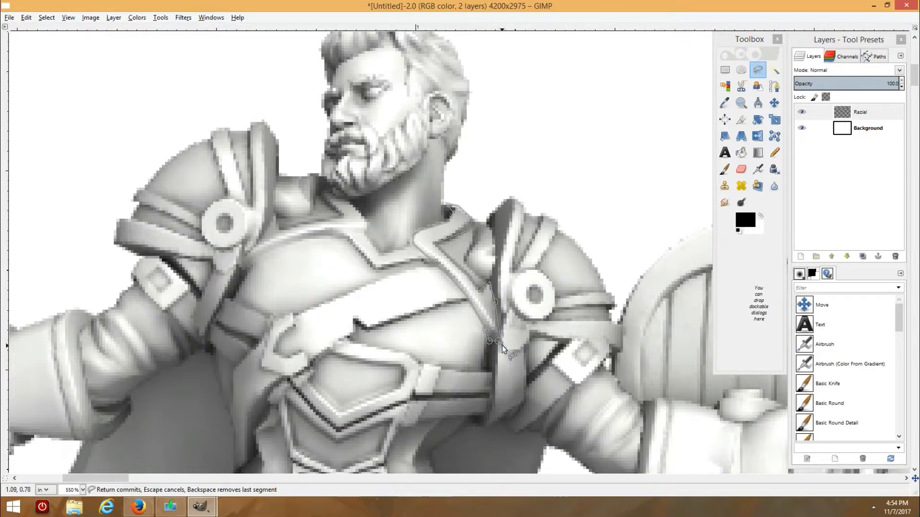
pyautogui.click(502, 346)
pyautogui.click(508, 351)
pyautogui.click(516, 352)
pyautogui.click(524, 350)
pyautogui.click(562, 340)
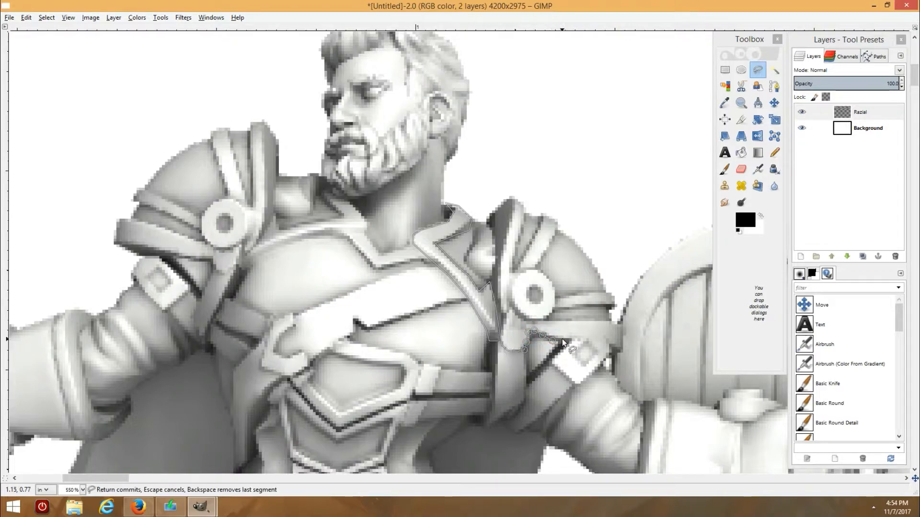
# Step: Trace the bottom edge and outer end of the shoulder armor's lowest trim band
pyautogui.click(589, 339)
pyautogui.click(607, 341)
pyautogui.click(614, 346)
pyautogui.click(619, 348)
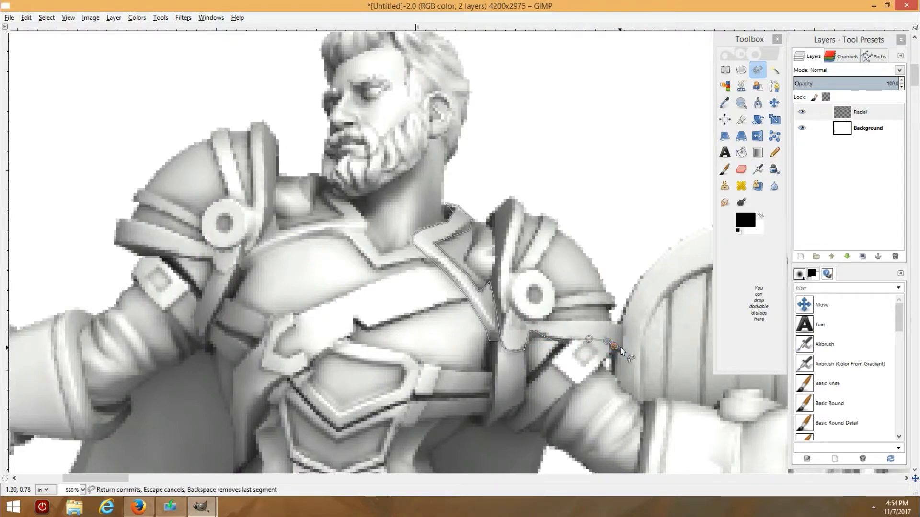
pyautogui.click(622, 338)
pyautogui.click(619, 324)
pyautogui.click(607, 321)
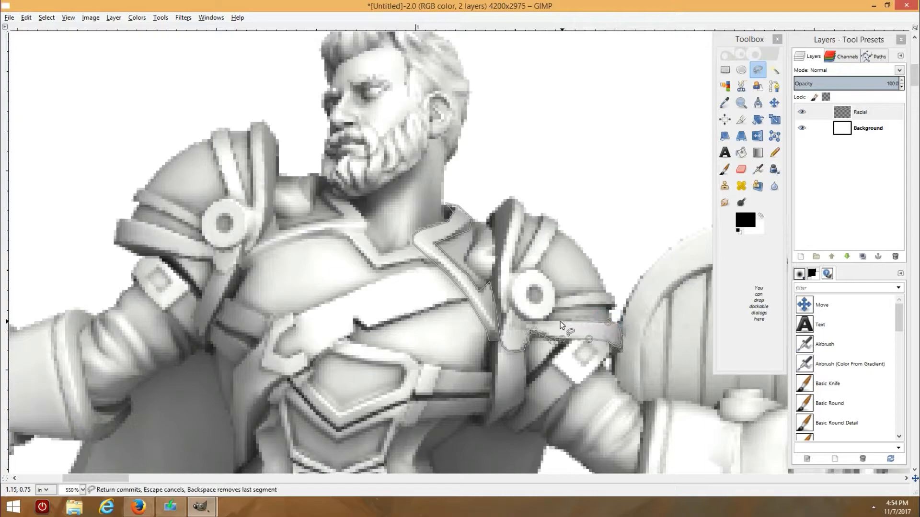
# Step: Continue the outline along the lowest band's top edge, around the middle trim band and up the round rivet's outer side
pyautogui.click(537, 320)
pyautogui.click(550, 316)
pyautogui.click(554, 308)
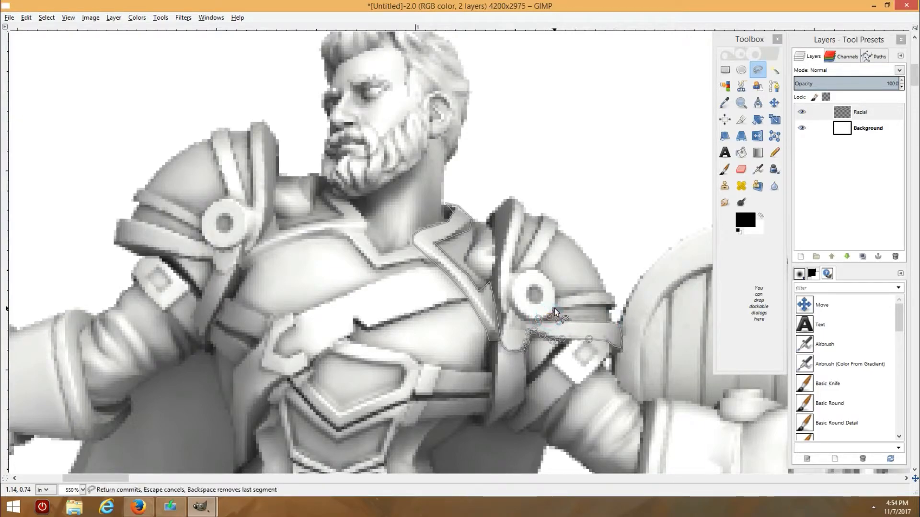
pyautogui.click(581, 308)
pyautogui.click(611, 306)
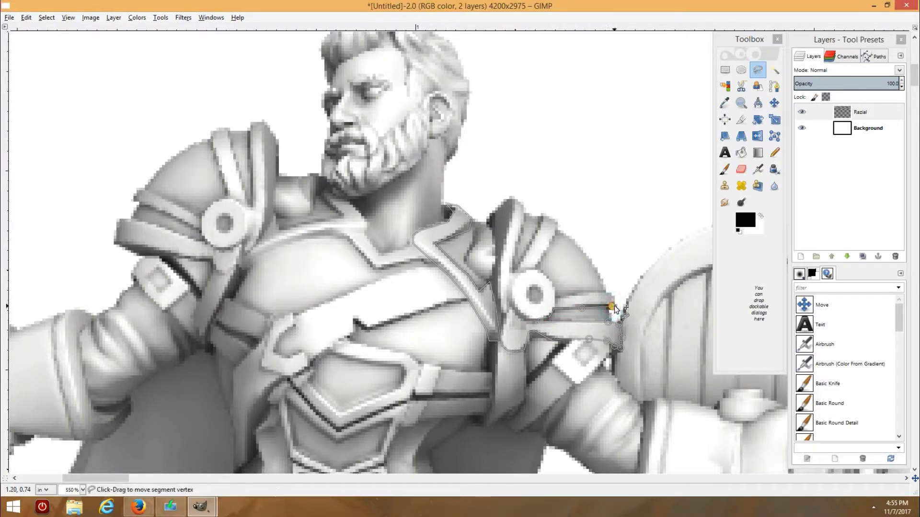
pyautogui.click(607, 293)
pyautogui.click(587, 293)
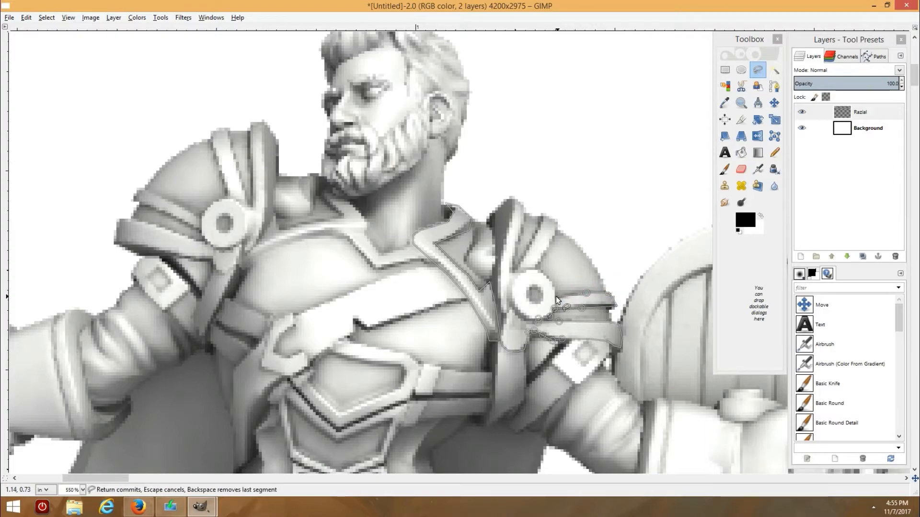
pyautogui.click(554, 297)
pyautogui.click(554, 287)
pyautogui.click(544, 276)
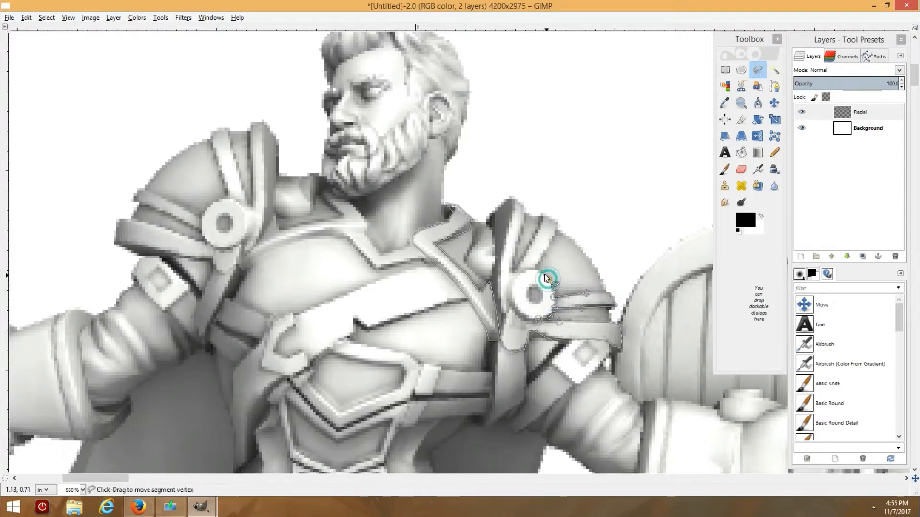
# Step: Trace both edges of the narrow trim strap that rises from the rivet to the top of the shoulder armor
pyautogui.click(534, 271)
pyautogui.click(544, 255)
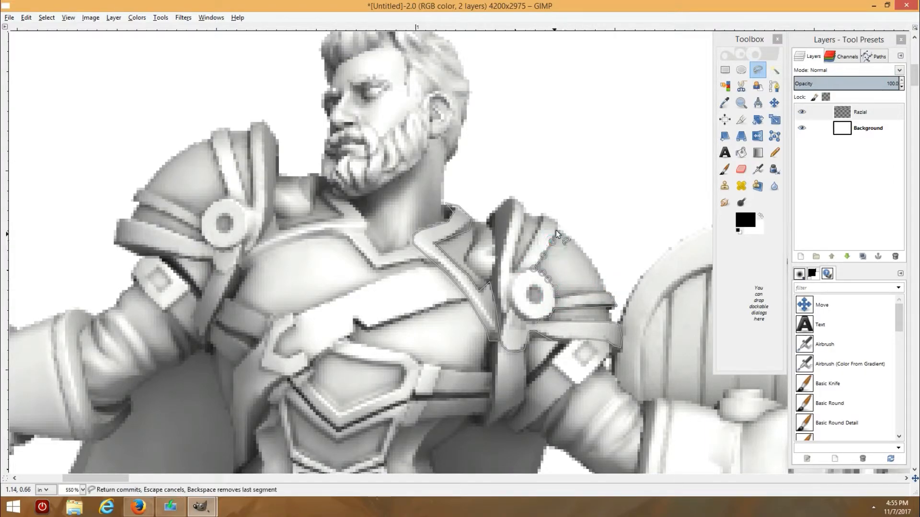
pyautogui.click(556, 229)
pyautogui.click(558, 222)
pyautogui.click(542, 213)
pyautogui.click(540, 220)
pyautogui.click(536, 233)
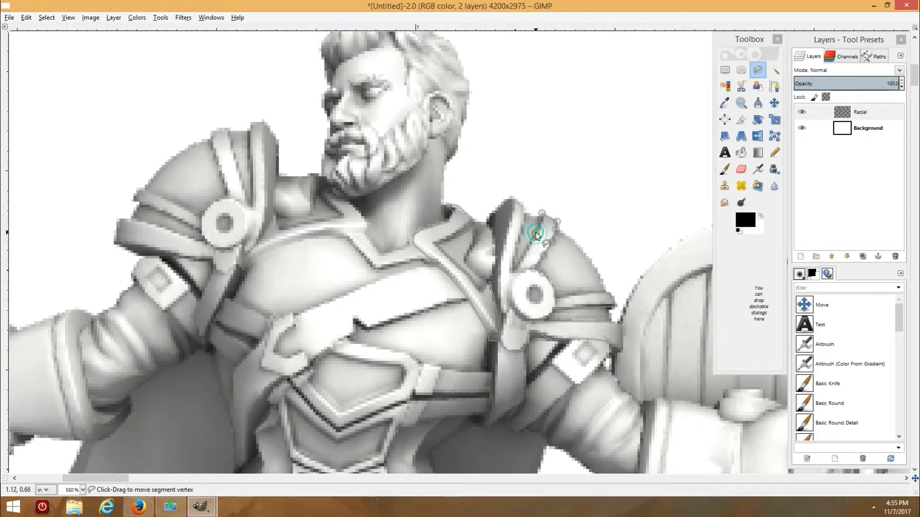
pyautogui.click(530, 246)
pyautogui.click(518, 262)
pyautogui.click(514, 270)
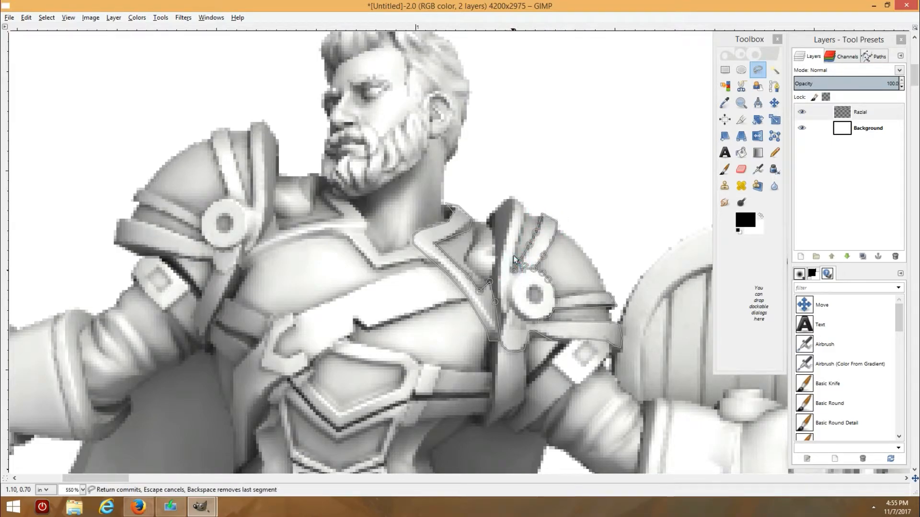
# Step: Trace around the shoulder armor's tall front rim and close the outline at its starting point to make the selection
pyautogui.click(522, 240)
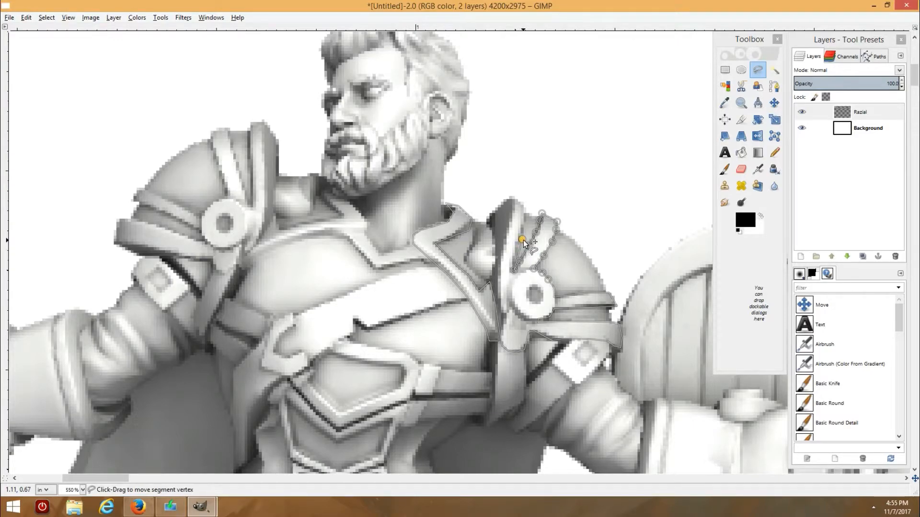
pyautogui.click(523, 240)
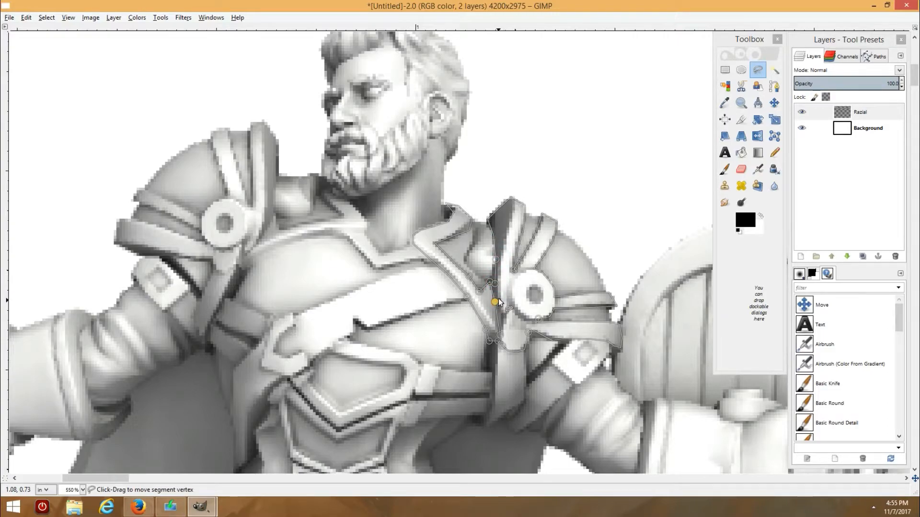
pyautogui.click(498, 343)
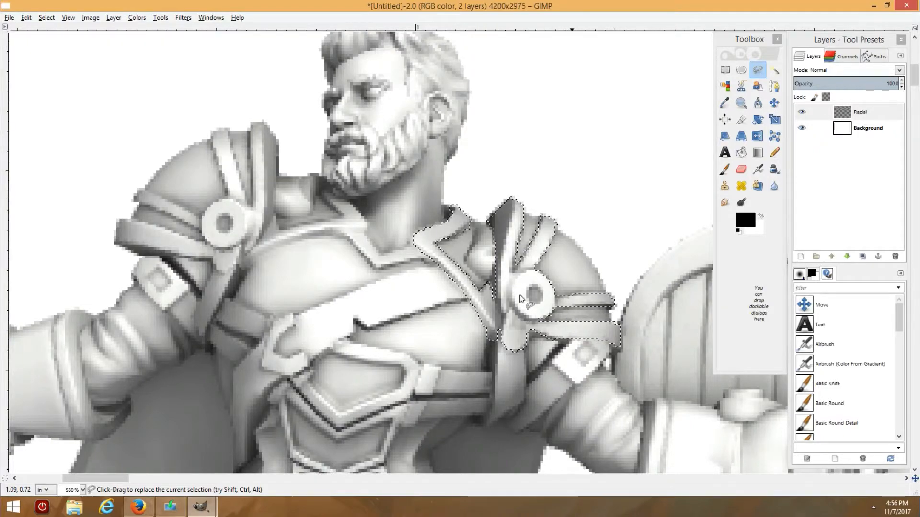
pyautogui.scroll(-5, 525, 219)
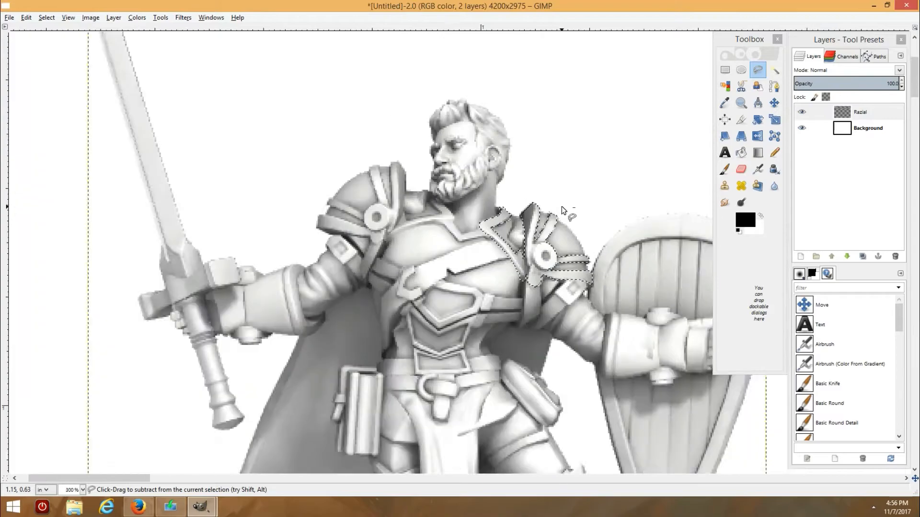
pyautogui.scroll(2, 578, 209)
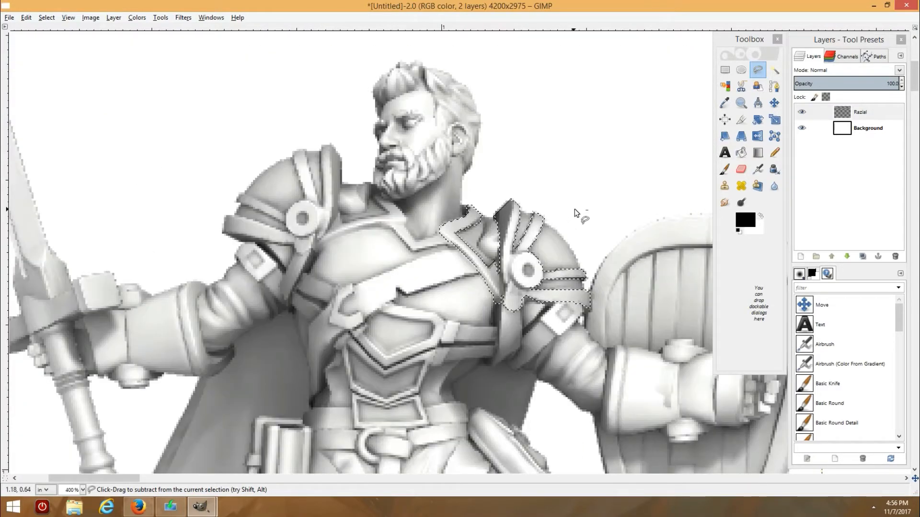
# Step: Switch to the Airbrush and place its Tool Options window over the image, beside the Toolbox
pyautogui.click(758, 169)
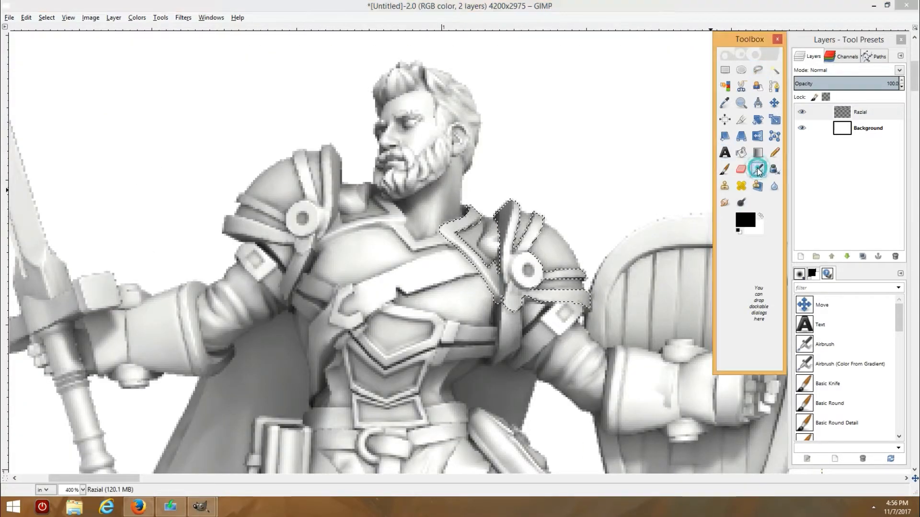
pyautogui.doubleClick(757, 169)
pyautogui.moveTo(766, 95)
pyautogui.mouseDown()
pyautogui.moveTo(735, 95)
pyautogui.moveTo(614, 41)
pyautogui.mouseUp()
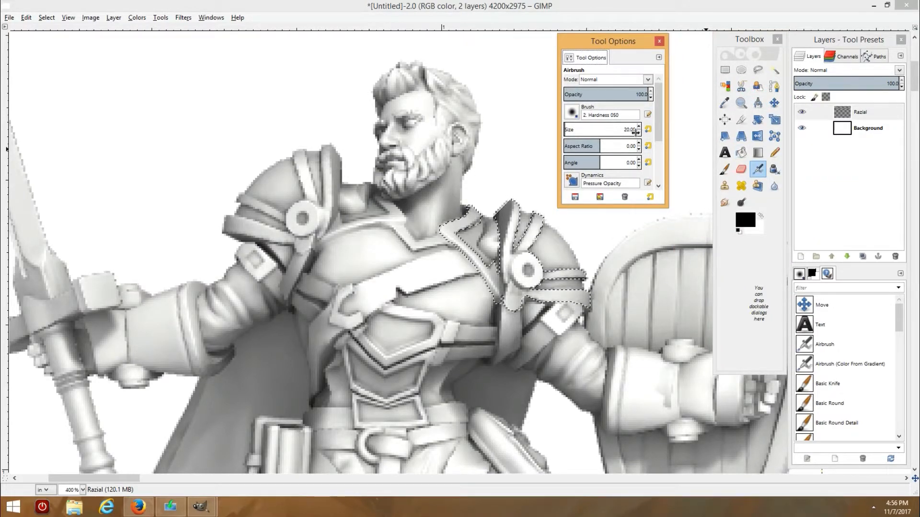
# Step: Reset the Airbrush settings and all other tool options to their default values
pyautogui.click(649, 198)
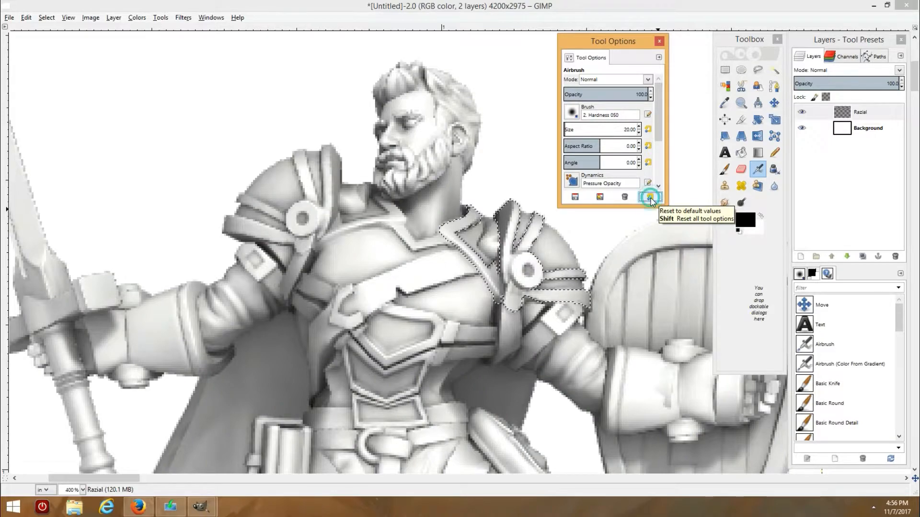
pyautogui.click(650, 199)
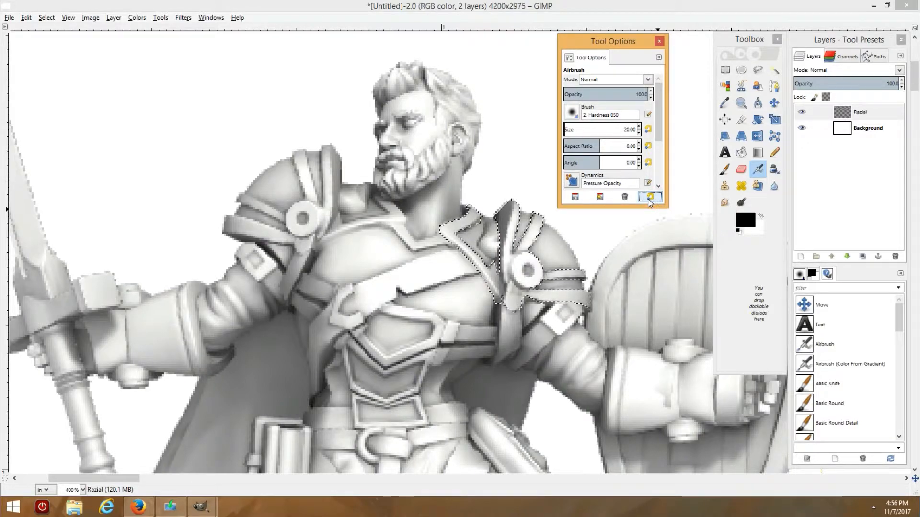
pyautogui.keyDown('shift'); pyautogui.click(650, 199); pyautogui.keyUp('shift')
pyautogui.click(621, 165)
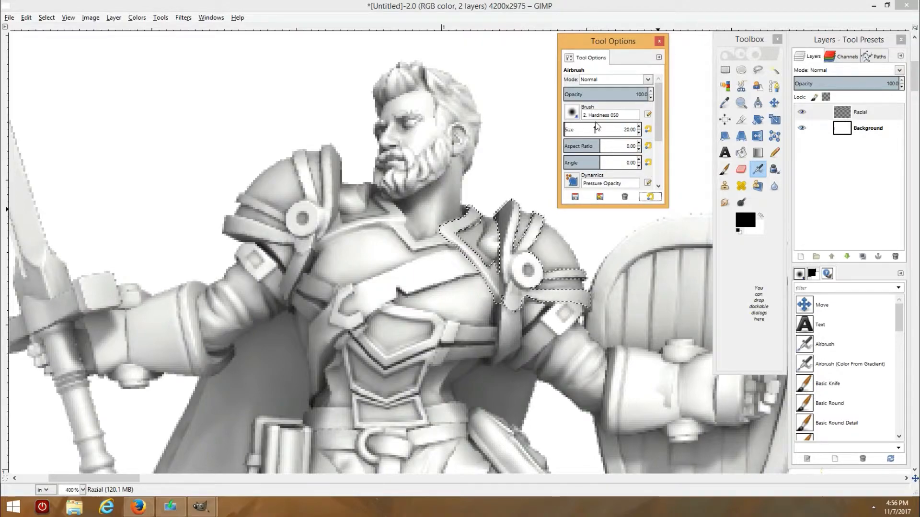
# Step: Look through the Airbrush options and the available brush dynamics, keeping Pressure Opacity
pyautogui.moveTo(657, 109); pyautogui.dragTo(659, 85)
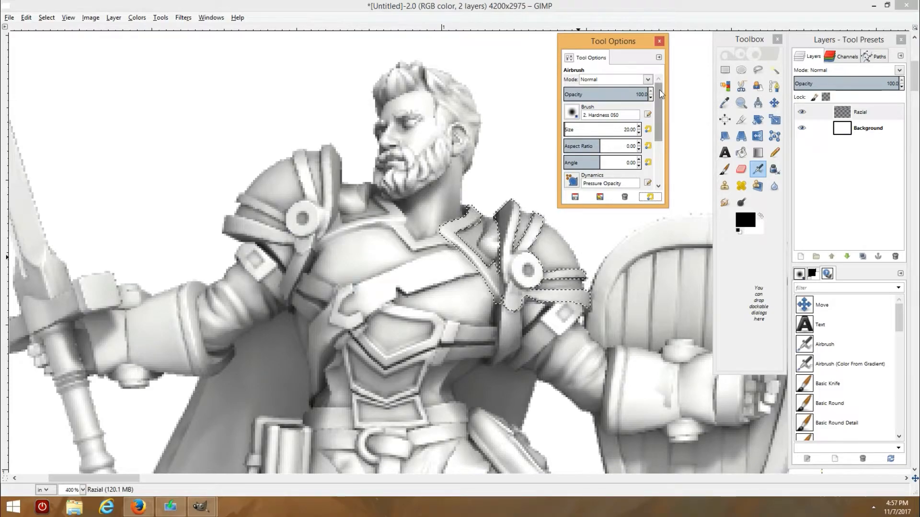
pyautogui.scroll(-2, 663, 112)
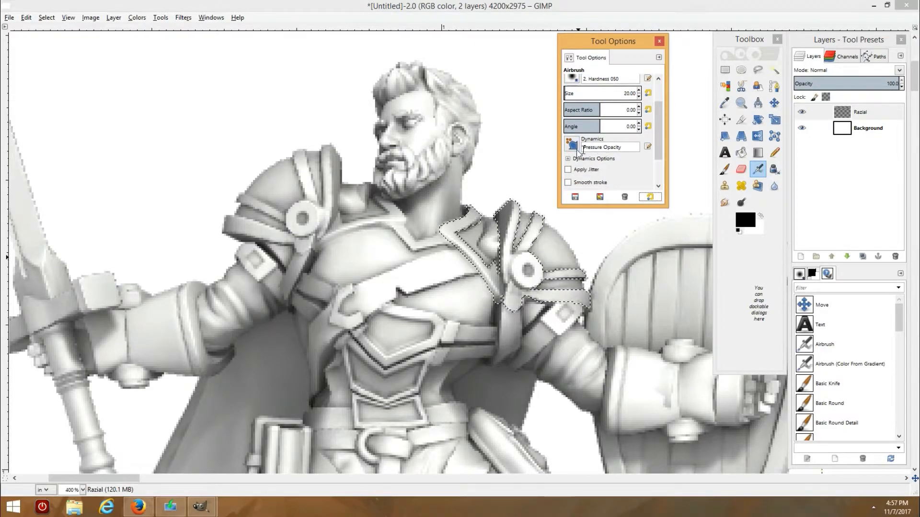
pyautogui.click(572, 145)
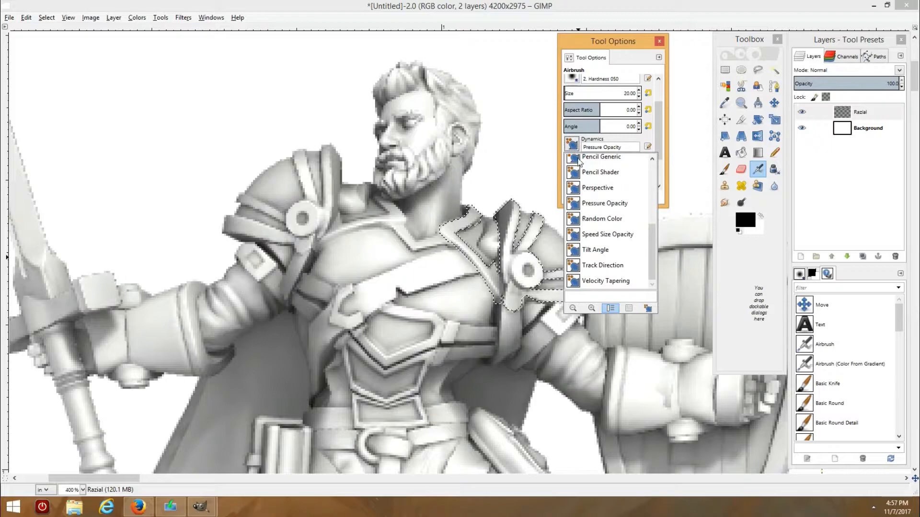
pyautogui.scroll(3, 608, 196)
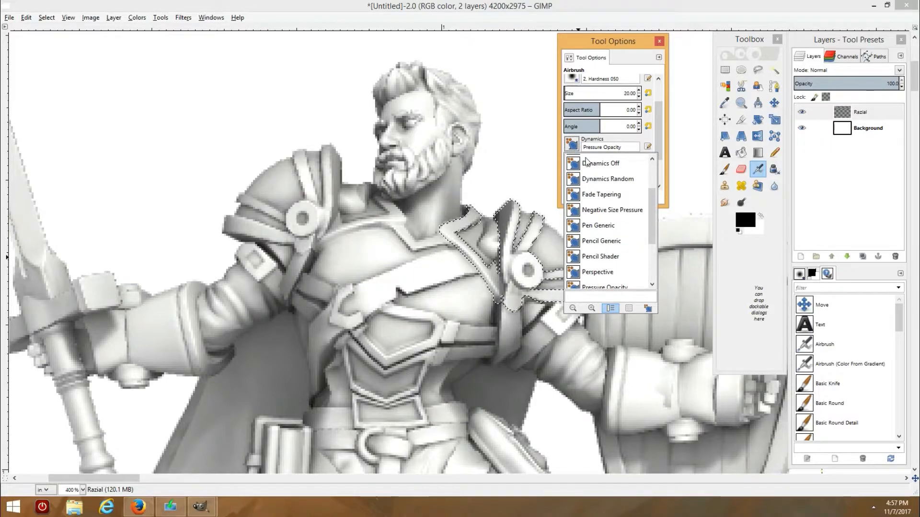
pyautogui.click(572, 147)
pyautogui.moveTo(658, 149); pyautogui.dragTo(663, 118)
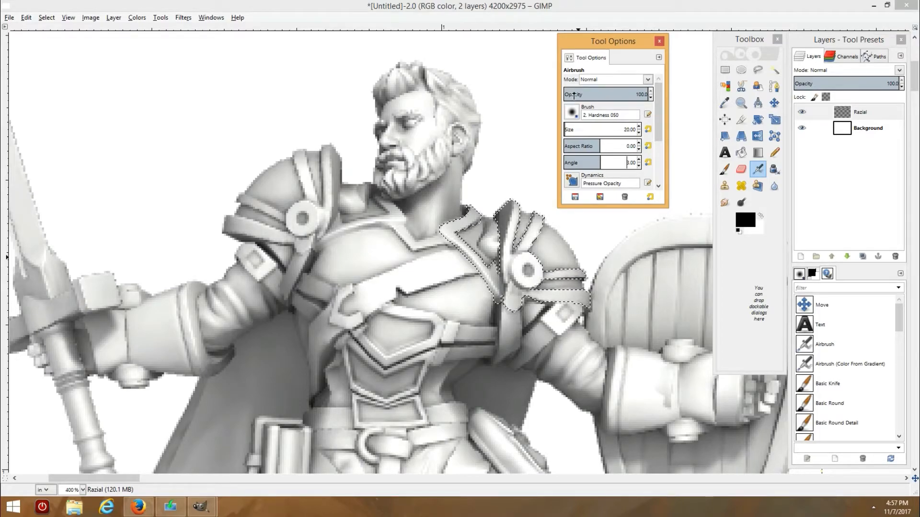
# Step: Set the Airbrush opacity to 25
pyautogui.moveTo(573, 93); pyautogui.dragTo(650, 94)
pyautogui.write('25')
pyautogui.press('Delete')
pyautogui.press('Delete')
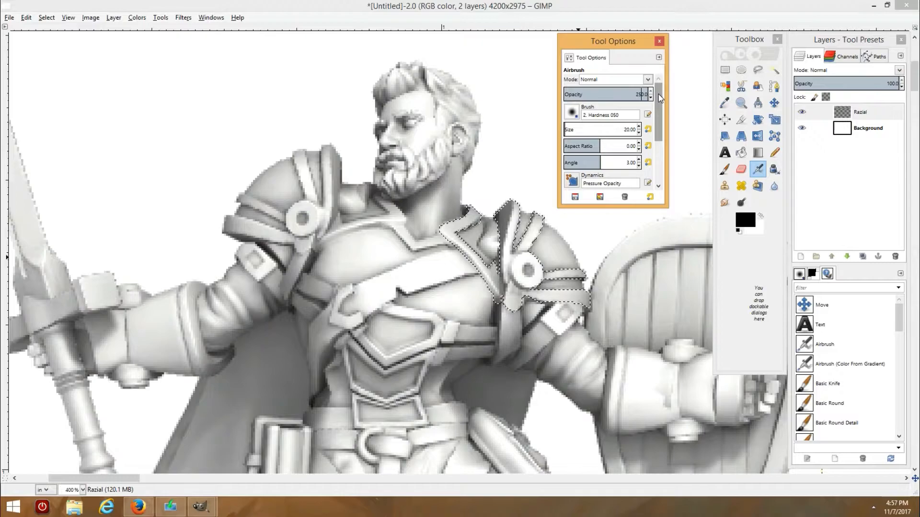
pyautogui.press('Delete')
pyautogui.press('Return')
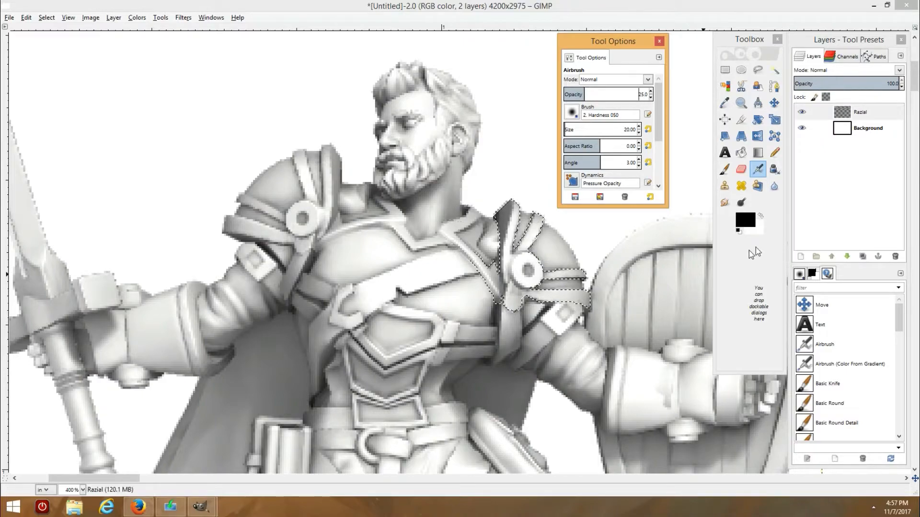
# Step: Set the foreground color to the saved bright yellow and airbrush the selected collar and shoulder armor trim with repeated strokes
pyautogui.click(746, 220)
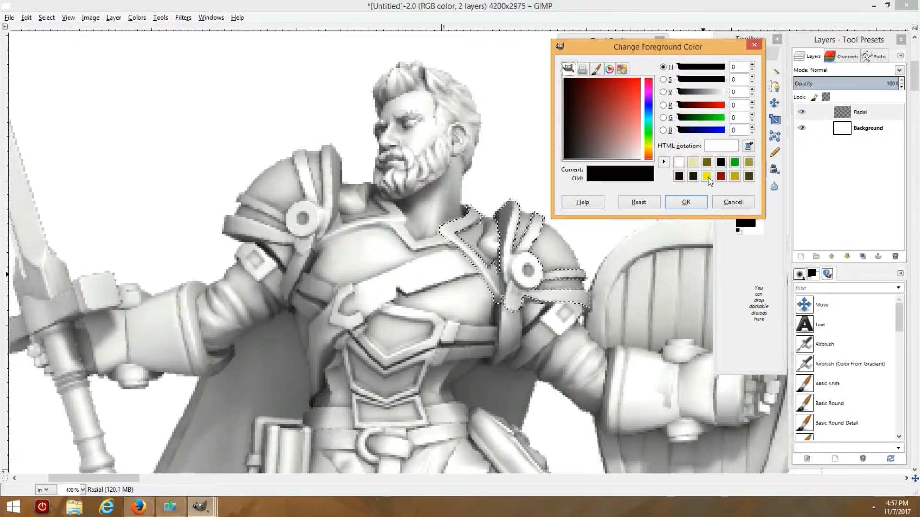
pyautogui.click(707, 176)
pyautogui.click(689, 202)
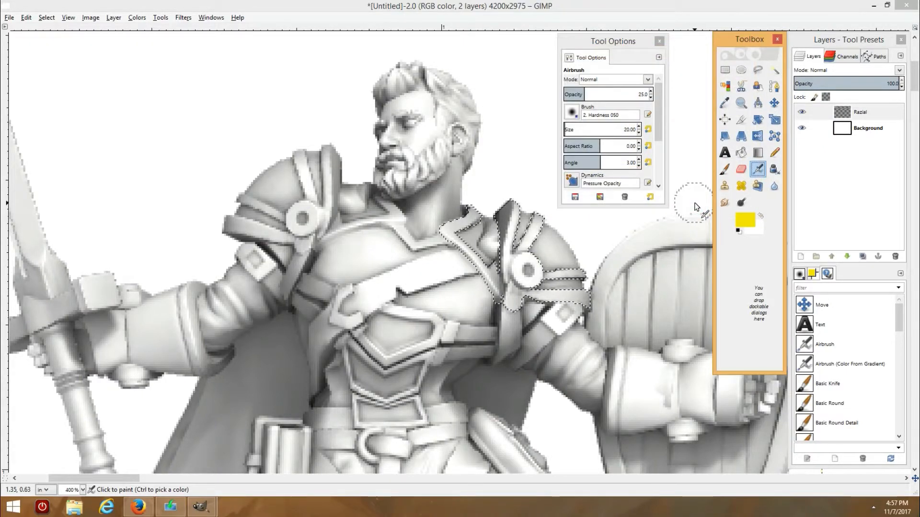
pyautogui.click(472, 211)
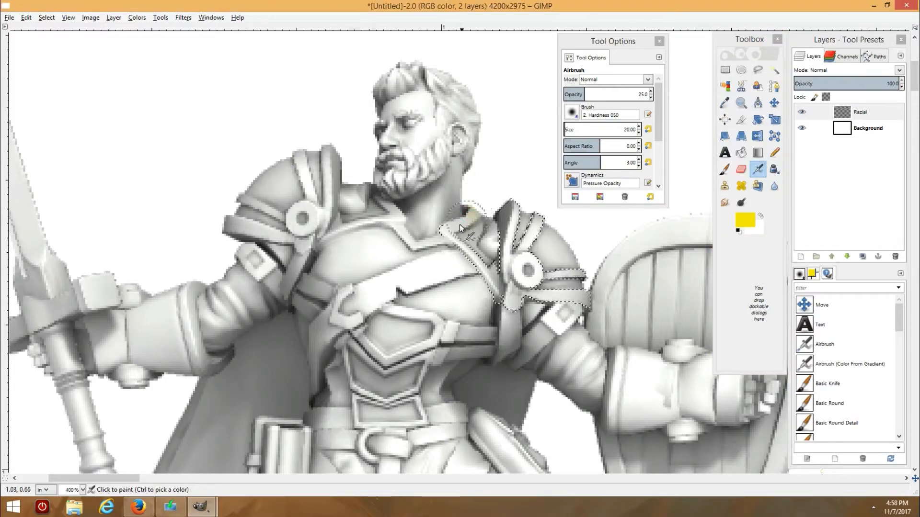
pyautogui.moveTo(453, 225)
pyautogui.mouseDown()
pyautogui.moveTo(475, 224)
pyautogui.moveTo(455, 249)
pyautogui.moveTo(498, 260)
pyautogui.moveTo(504, 299)
pyautogui.moveTo(517, 304)
pyautogui.moveTo(529, 273)
pyautogui.mouseUp()
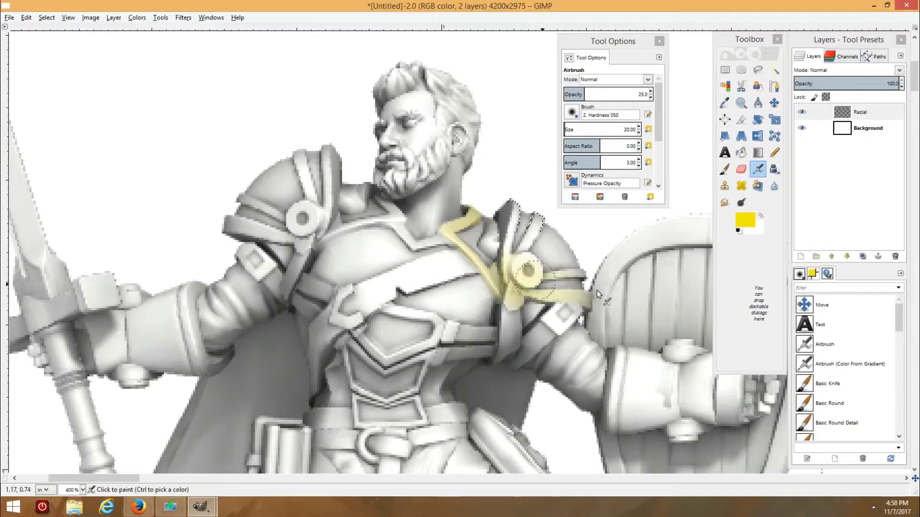
pyautogui.moveTo(504, 306)
pyautogui.mouseDown()
pyautogui.moveTo(477, 272)
pyautogui.moveTo(511, 269)
pyautogui.mouseUp()
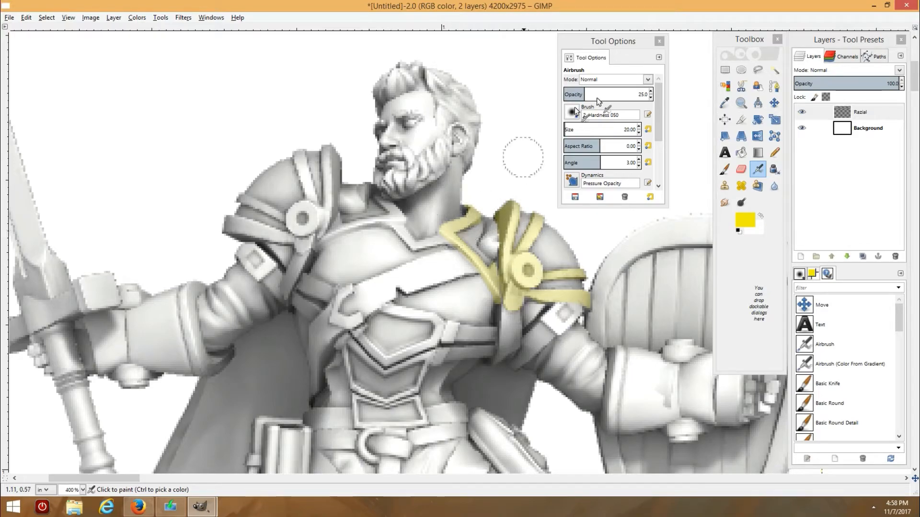
pyautogui.moveTo(534, 201); pyautogui.dragTo(513, 252)
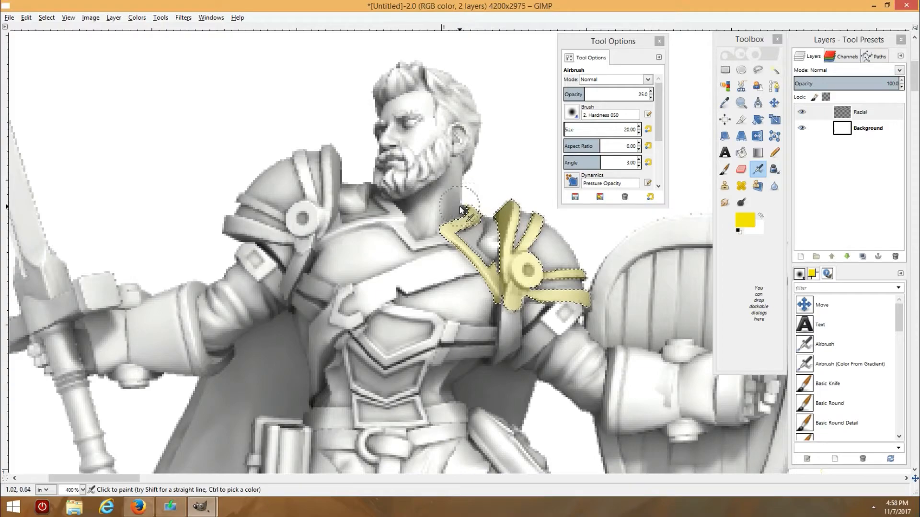
pyautogui.moveTo(483, 208)
pyautogui.mouseDown()
pyautogui.moveTo(465, 228)
pyautogui.moveTo(472, 210)
pyautogui.moveTo(474, 221)
pyautogui.moveTo(460, 227)
pyautogui.moveTo(475, 203)
pyautogui.moveTo(515, 183)
pyautogui.moveTo(516, 205)
pyautogui.moveTo(543, 218)
pyautogui.moveTo(498, 206)
pyautogui.moveTo(544, 222)
pyautogui.moveTo(504, 202)
pyautogui.moveTo(529, 206)
pyautogui.mouseUp()
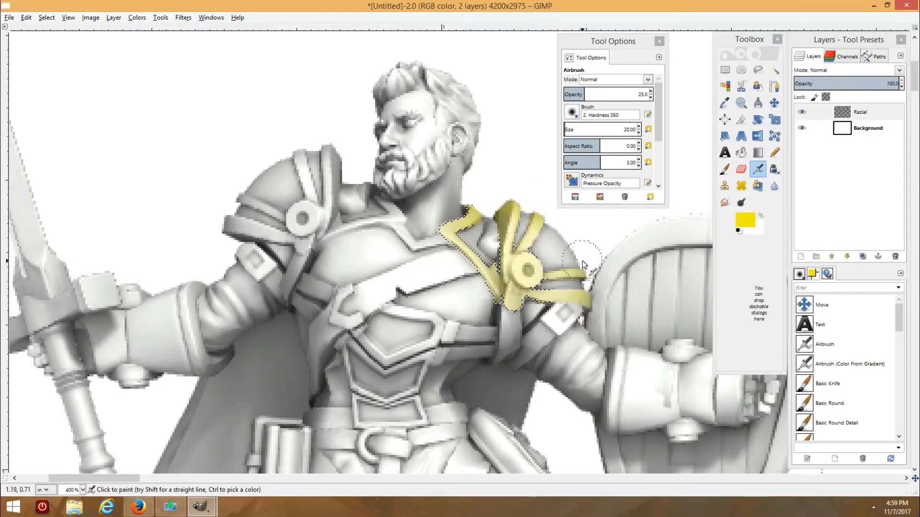
pyautogui.moveTo(512, 199)
pyautogui.mouseDown()
pyautogui.moveTo(470, 234)
pyautogui.moveTo(493, 277)
pyautogui.moveTo(470, 247)
pyautogui.moveTo(509, 262)
pyautogui.moveTo(514, 284)
pyautogui.moveTo(527, 271)
pyautogui.moveTo(474, 314)
pyautogui.mouseUp()
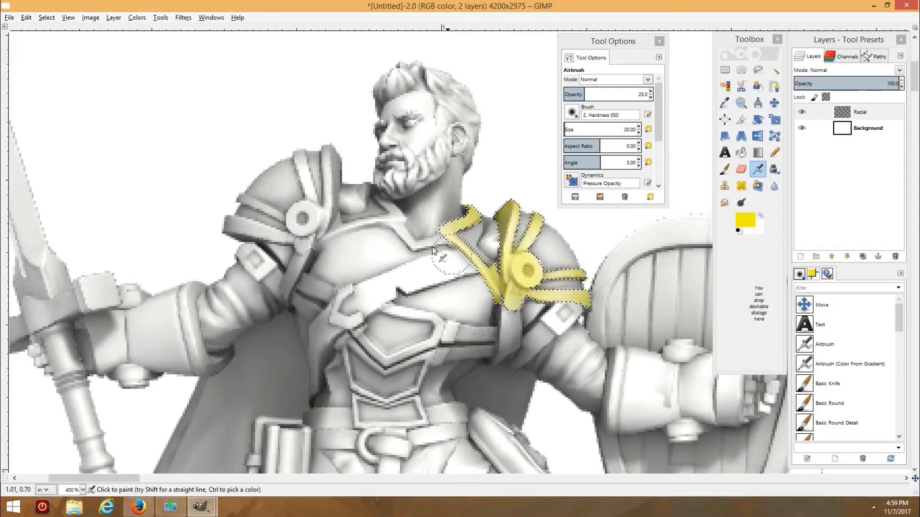
# Step: Clear the selection around the yellow shoulder and collar trim
pyautogui.scroll(-3, 432, 246)
pyautogui.scroll(1, 432, 283)
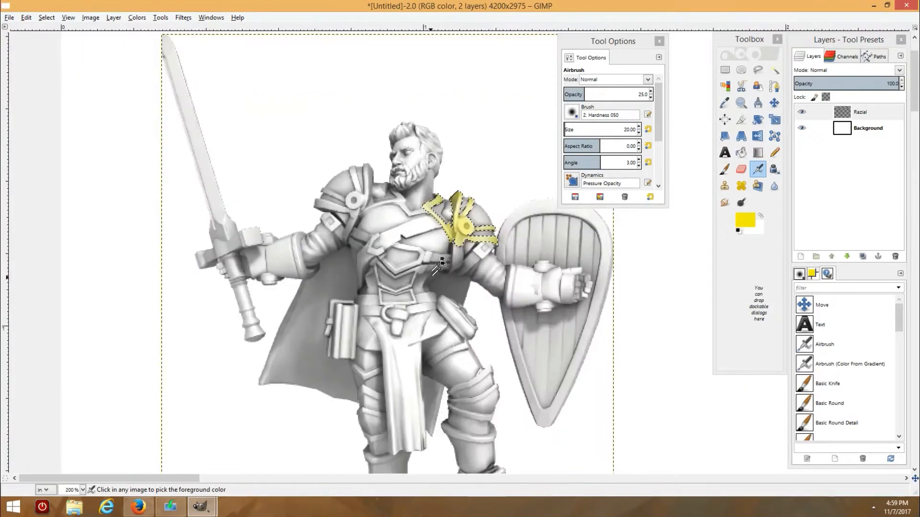
pyautogui.click(46, 17)
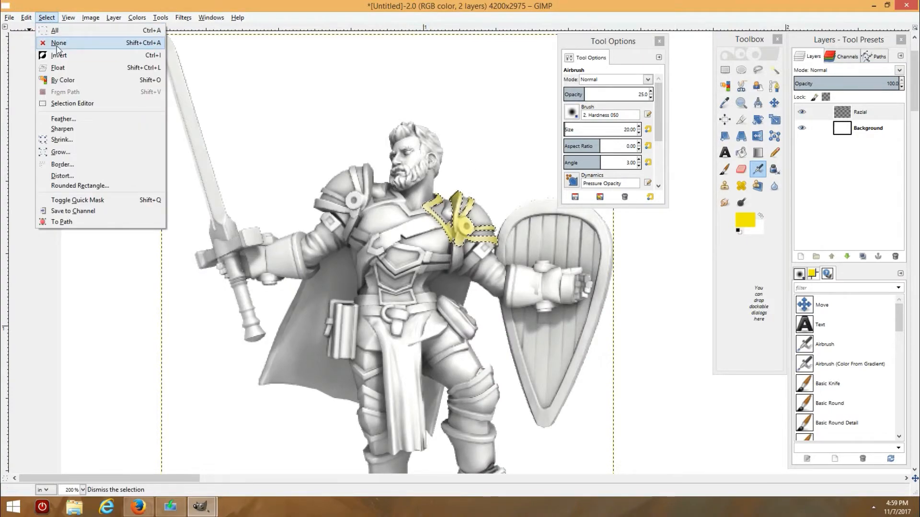
pyautogui.click(58, 44)
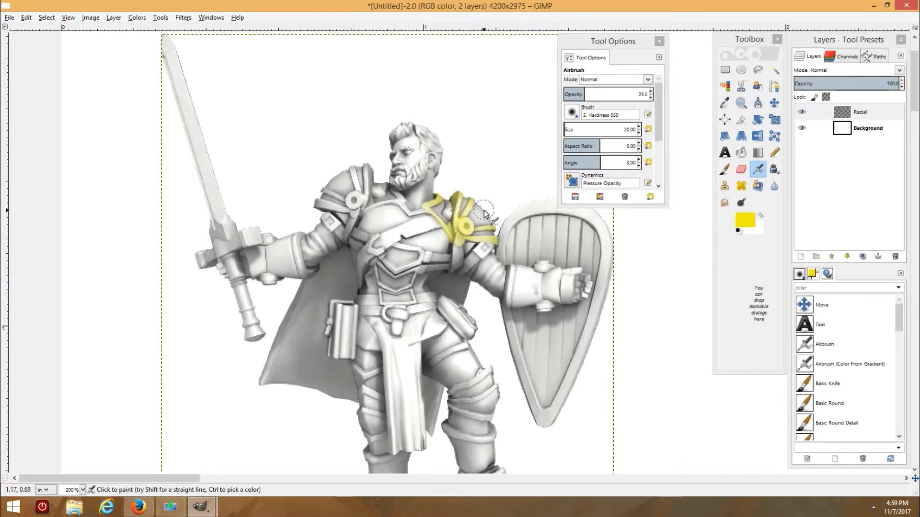
# Step: With Free Select, start outlining the diagonal chest strap from the yellow collar trim along its lower edge to the notch
pyautogui.press('f')
pyautogui.scroll(2, 407, 230)
pyautogui.click(458, 203)
pyautogui.click(468, 212)
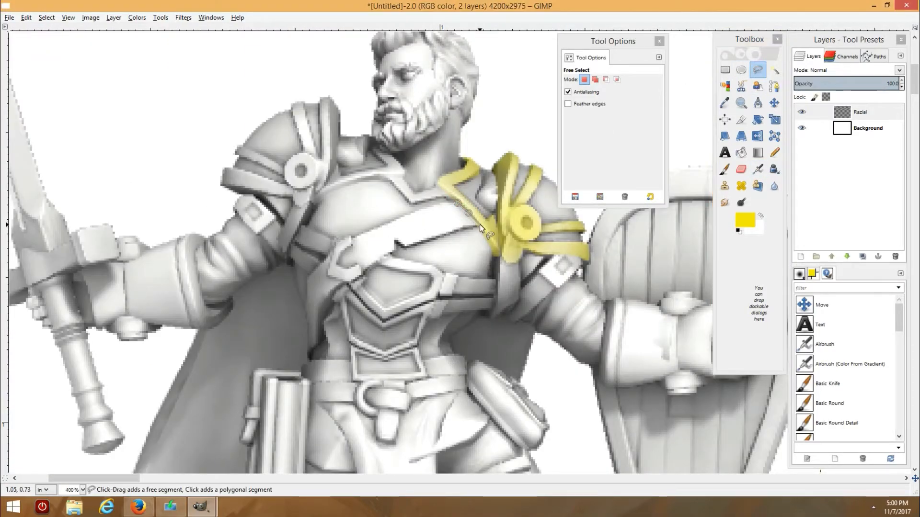
pyautogui.click(481, 227)
pyautogui.click(474, 229)
pyautogui.click(456, 233)
pyautogui.click(437, 240)
pyautogui.click(407, 249)
pyautogui.click(395, 242)
pyautogui.click(395, 251)
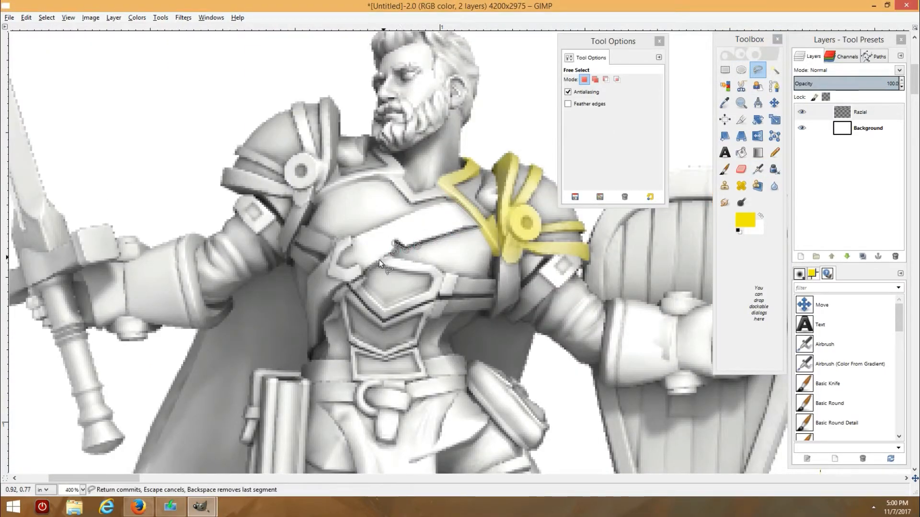
# Step: Continue the outline around the chest strap's lower end and back along its upper edge, closing it into a selection
pyautogui.click(380, 261)
pyautogui.click(362, 273)
pyautogui.click(360, 264)
pyautogui.click(348, 267)
pyautogui.click(342, 250)
pyautogui.click(351, 246)
pyautogui.click(351, 238)
pyautogui.click(381, 226)
pyautogui.click(422, 207)
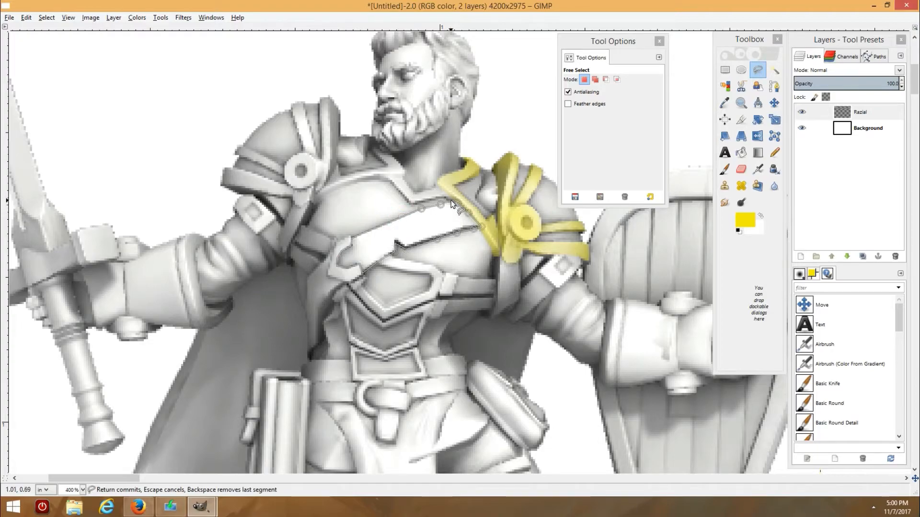
pyautogui.click(457, 203)
# Step: Try coloring the selected chest strap with the Airbrush in olive 6d6417 and undo the stroke
pyautogui.click(745, 220)
pyautogui.click(589, 139)
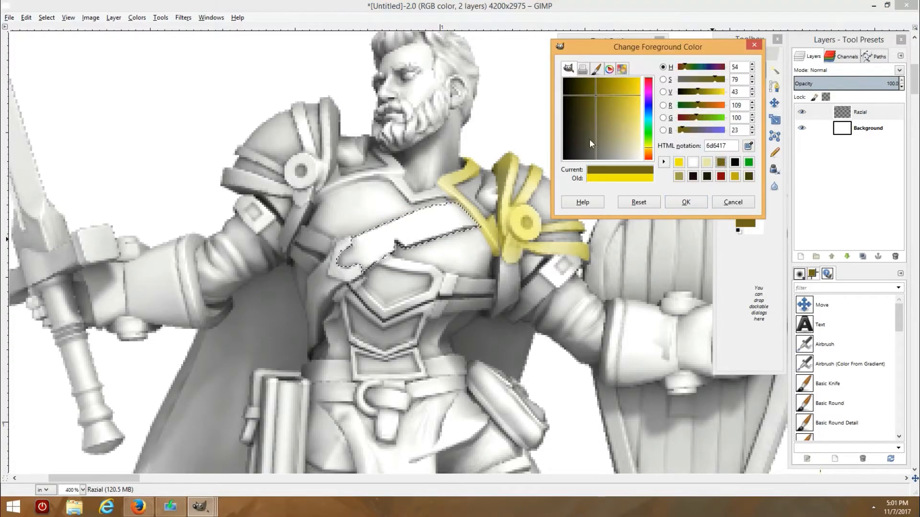
pyautogui.click(705, 199)
pyautogui.click(758, 168)
pyautogui.moveTo(352, 264)
pyautogui.mouseDown()
pyautogui.moveTo(354, 254)
pyautogui.moveTo(467, 218)
pyautogui.mouseUp()
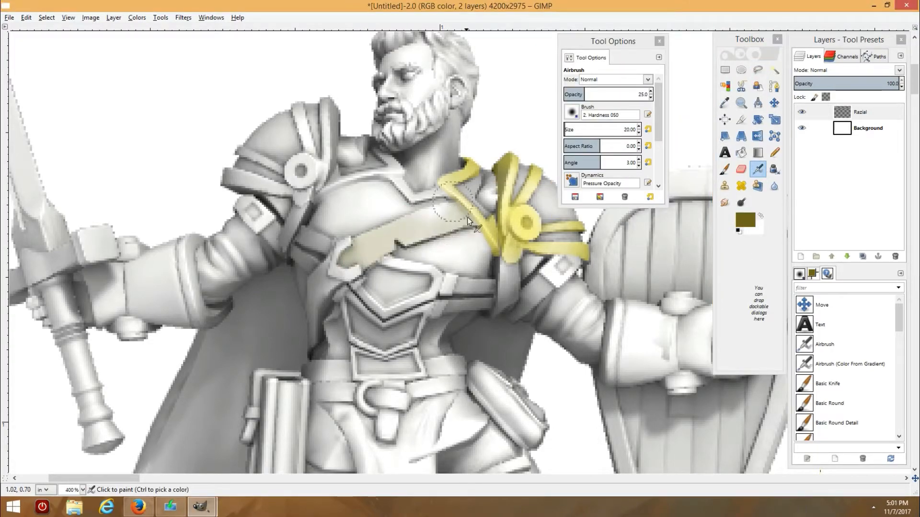
pyautogui.hotkey('ctrl', 'z')
# Step: Set the foreground color to dark olive 443e08 and airbrush the selected chest strap until it is fully colored
pyautogui.click(744, 220)
pyautogui.click(584, 86)
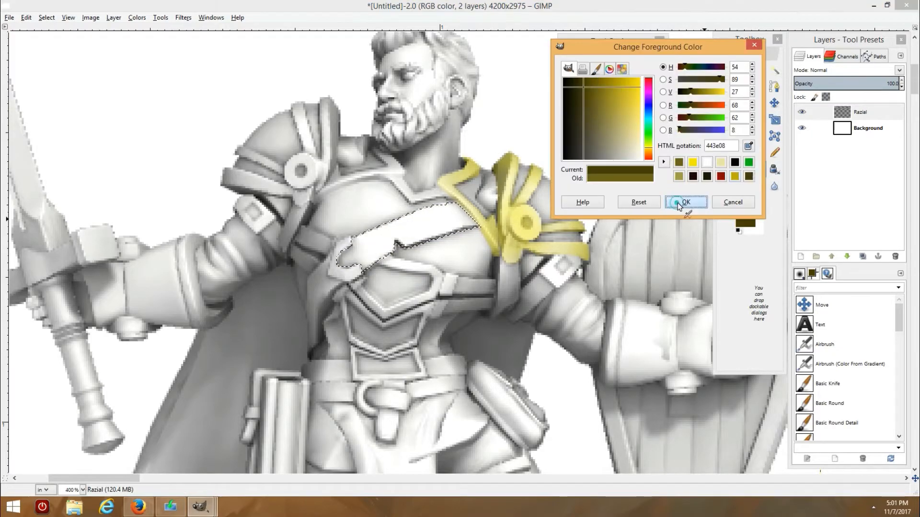
pyautogui.click(684, 201)
pyautogui.moveTo(364, 251)
pyautogui.mouseDown()
pyautogui.moveTo(440, 223)
pyautogui.moveTo(394, 232)
pyautogui.mouseUp()
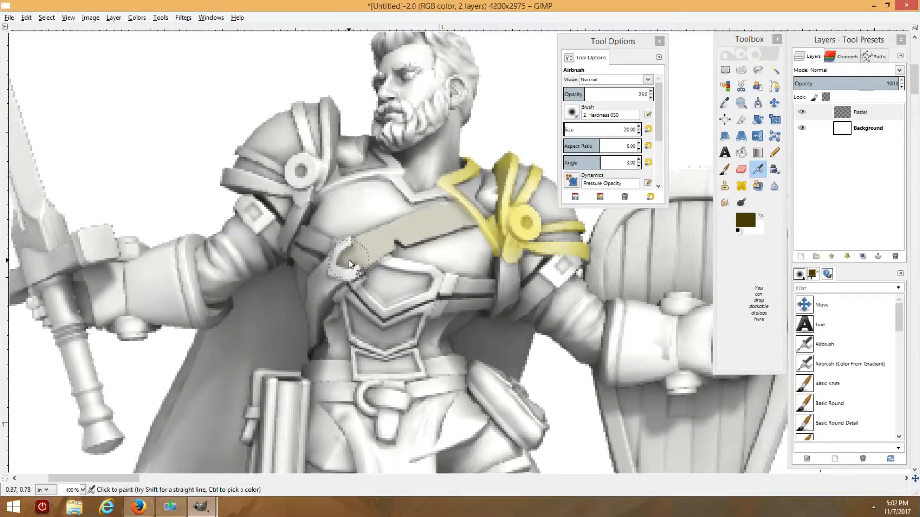
pyautogui.moveTo(348, 260)
pyautogui.mouseDown()
pyautogui.moveTo(423, 220)
pyautogui.moveTo(382, 251)
pyautogui.moveTo(371, 235)
pyautogui.moveTo(385, 251)
pyautogui.moveTo(446, 222)
pyautogui.moveTo(331, 263)
pyautogui.moveTo(385, 233)
pyautogui.moveTo(422, 243)
pyautogui.moveTo(460, 232)
pyautogui.moveTo(440, 198)
pyautogui.moveTo(457, 212)
pyautogui.moveTo(356, 265)
pyautogui.mouseUp()
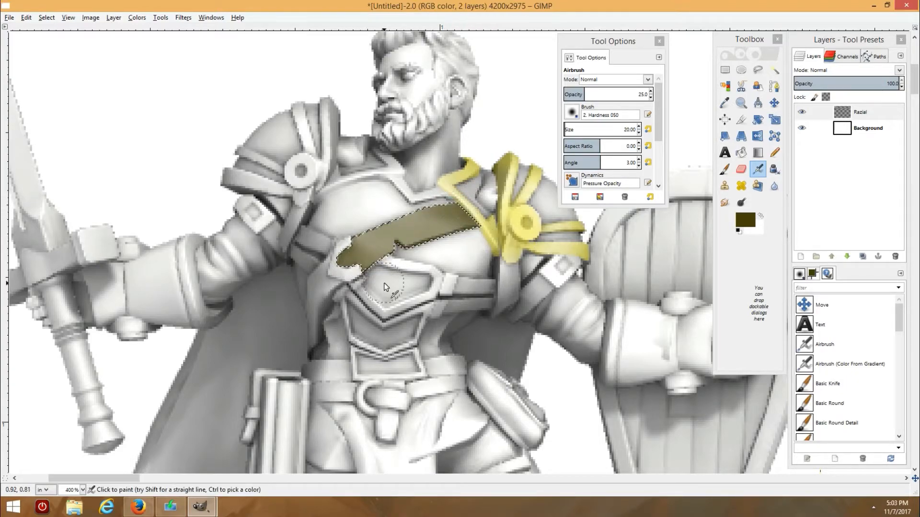
pyautogui.moveTo(409, 254); pyautogui.dragTo(397, 241)
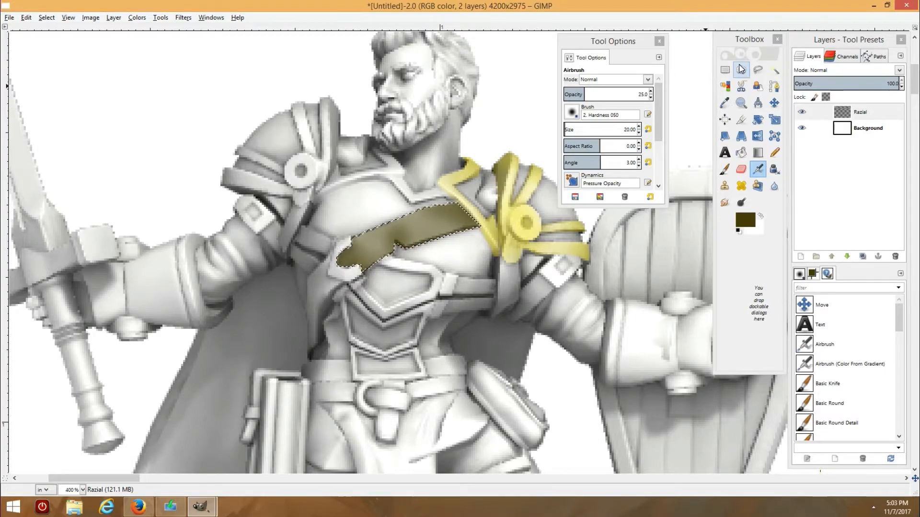
# Step: Clear the selection around the painted chest strap
pyautogui.click(46, 18)
pyautogui.click(53, 44)
pyautogui.scroll(-3, 280, 125)
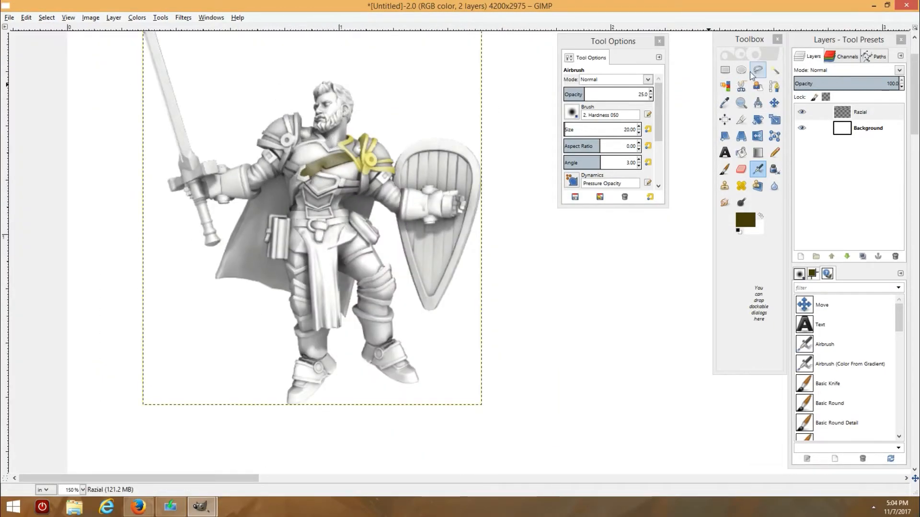
# Step: With Free Select, start outlining the neck from the nape down to the collar and along the neckline to the beard
pyautogui.click(774, 102)
pyautogui.scroll(4, 325, 178)
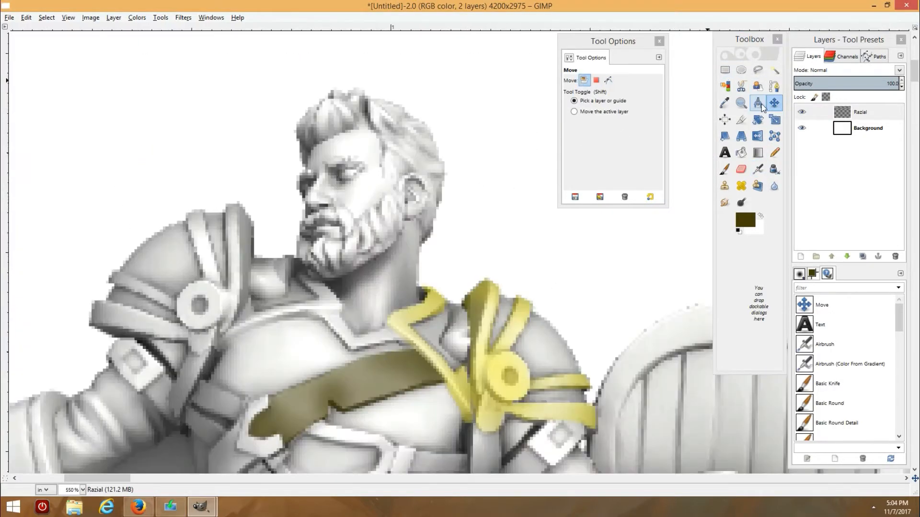
pyautogui.click(757, 70)
pyautogui.click(420, 241)
pyautogui.click(418, 303)
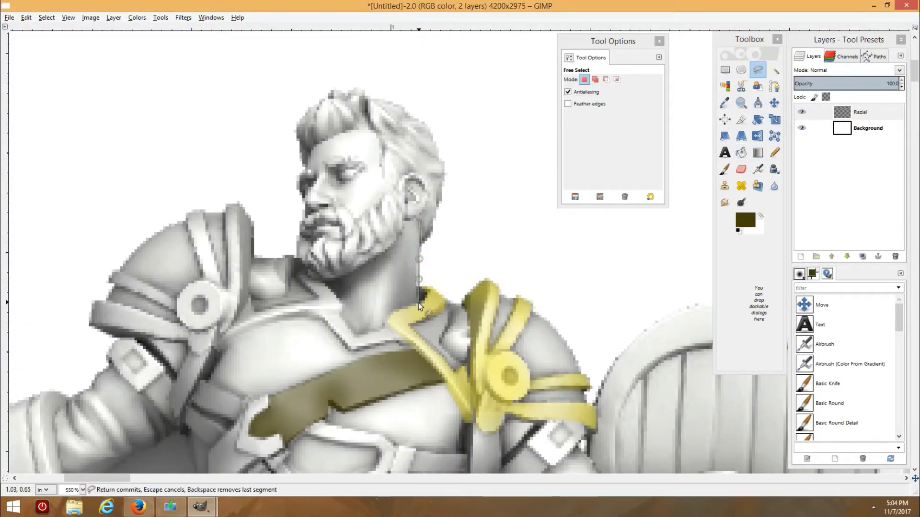
pyautogui.click(391, 314)
pyautogui.click(390, 327)
pyautogui.click(380, 330)
pyautogui.click(367, 331)
pyautogui.click(355, 335)
pyautogui.click(343, 311)
pyautogui.click(344, 304)
pyautogui.click(321, 280)
pyautogui.click(331, 282)
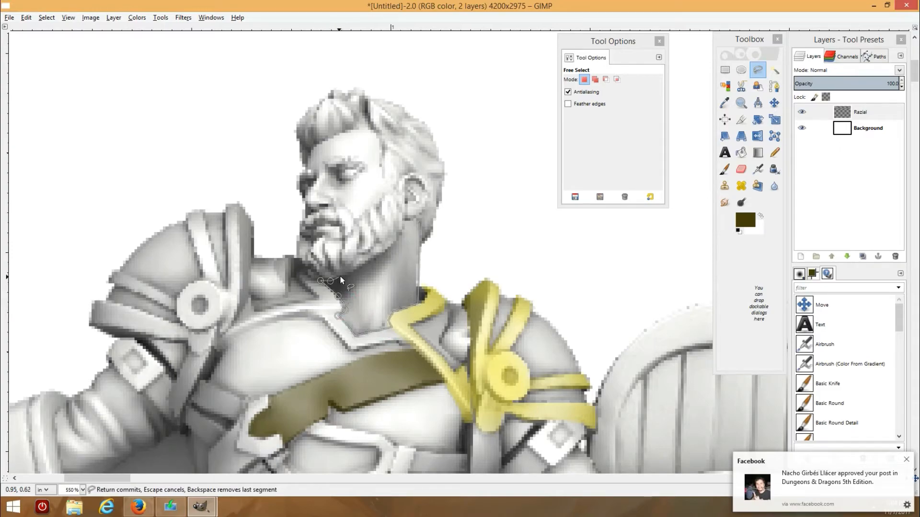
# Step: Continue the neck outline along the beard and around the ear, closing it at the nape to make the selection
pyautogui.click(366, 264)
pyautogui.click(392, 247)
pyautogui.click(397, 233)
pyautogui.click(403, 229)
pyautogui.click(404, 216)
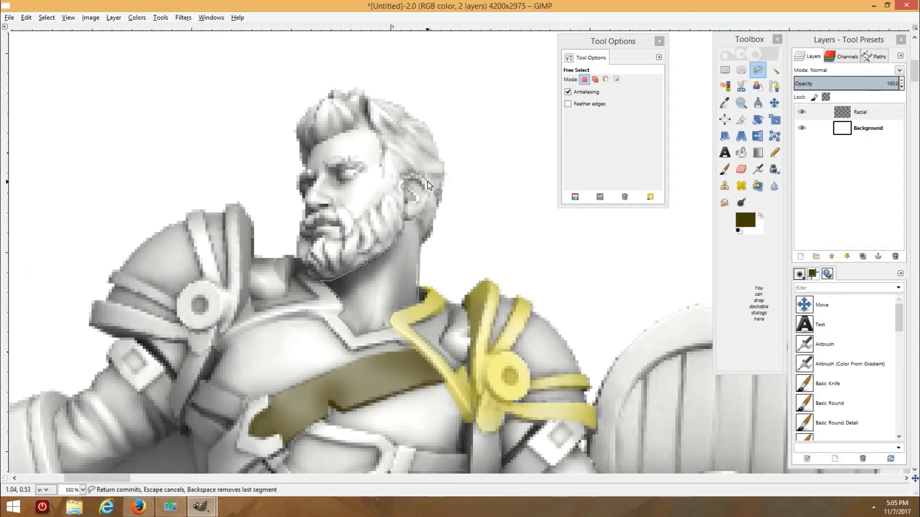
pyautogui.click(420, 223)
# Step: Set the foreground color to the saved dark gold and airbrush the selected ear and neck with it
pyautogui.click(744, 220)
pyautogui.click(734, 162)
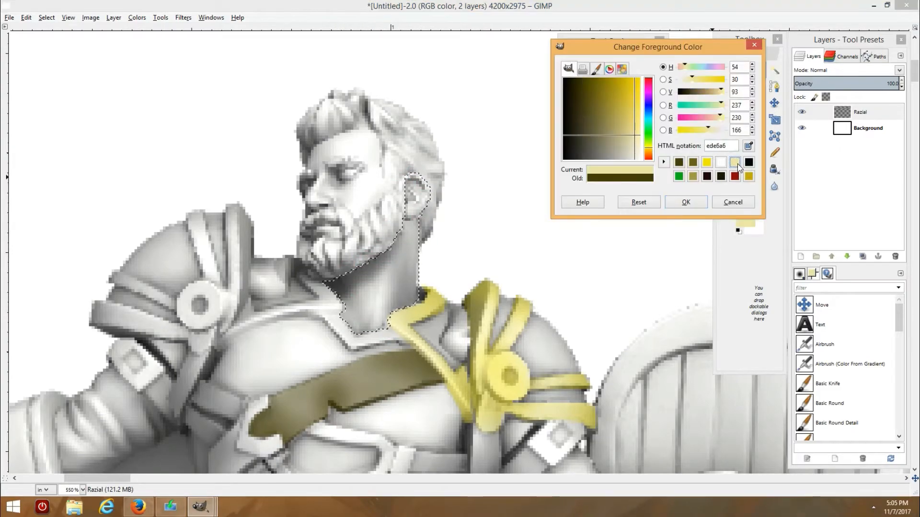
pyautogui.click(748, 176)
pyautogui.click(685, 202)
pyautogui.moveTo(413, 192)
pyautogui.mouseDown()
pyautogui.moveTo(383, 312)
pyautogui.moveTo(371, 281)
pyautogui.moveTo(359, 337)
pyautogui.moveTo(385, 248)
pyautogui.moveTo(373, 272)
pyautogui.moveTo(421, 264)
pyautogui.moveTo(410, 301)
pyautogui.moveTo(389, 241)
pyautogui.mouseUp()
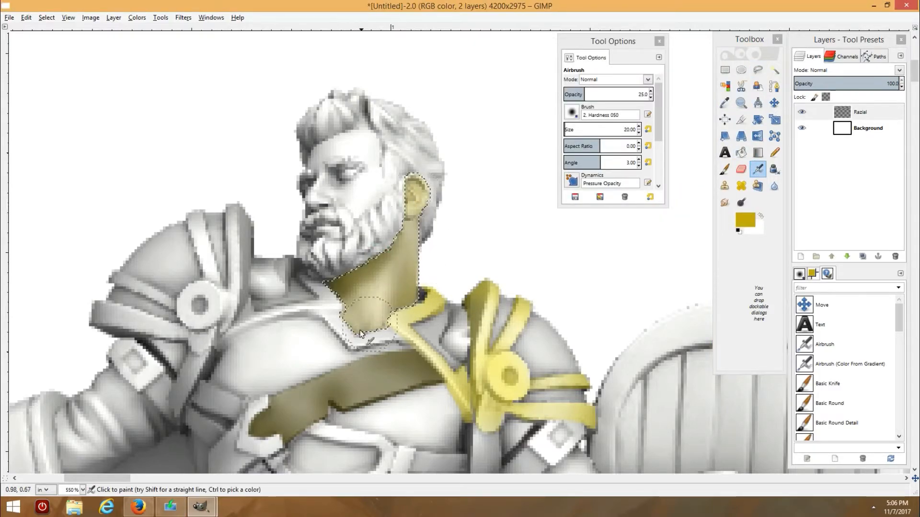
# Step: Change the foreground color to the saved medium olive-brown
pyautogui.click(748, 220)
pyautogui.click(707, 161)
pyautogui.click(685, 201)
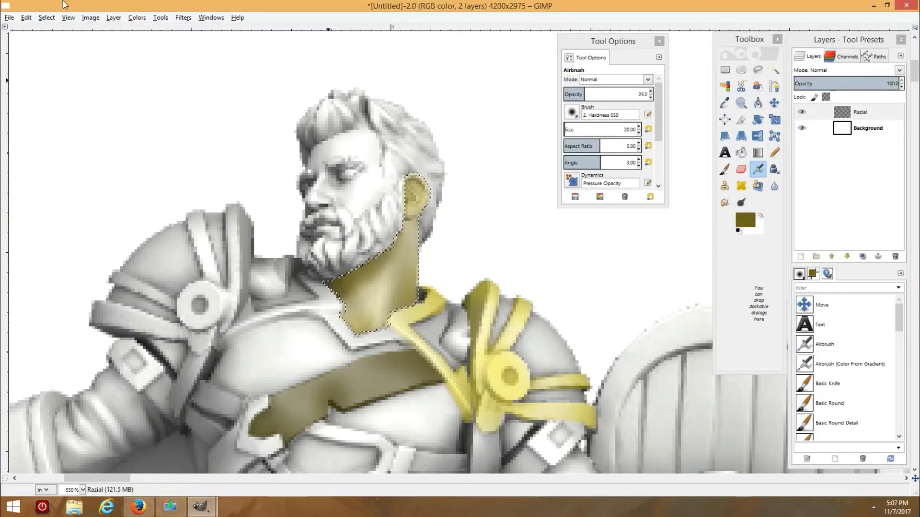
# Step: Clear the selection around the painted neck and ear
pyautogui.click(46, 17)
pyautogui.click(57, 40)
pyautogui.scroll(-4, 197, 150)
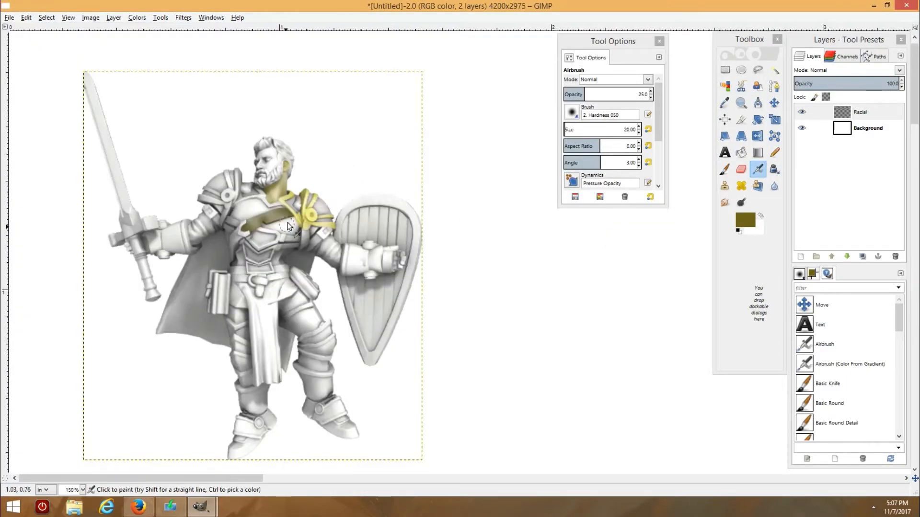
# Step: Start a Free Select outline of the knight's hanging waist cloth, following its shield-side edge from the belt down and along the hem
pyautogui.press('f')
pyautogui.scroll(3, 258, 376)
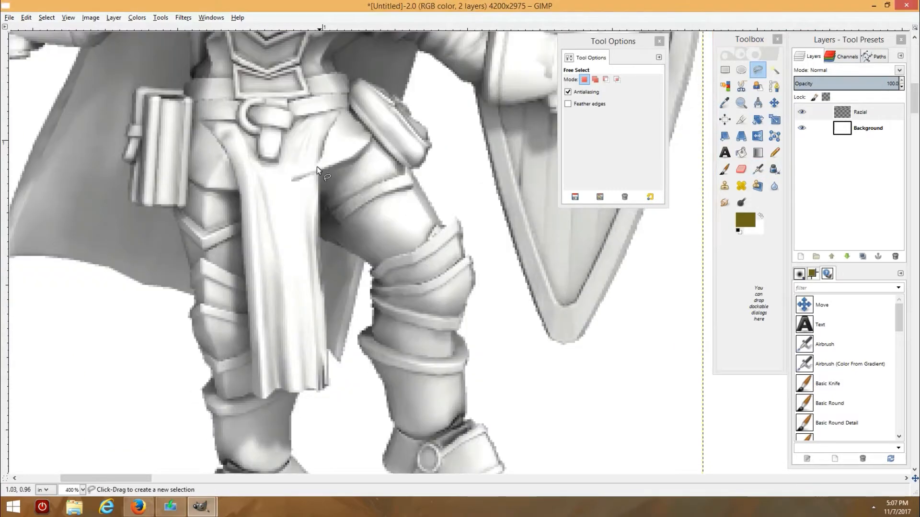
pyautogui.moveTo(343, 109); pyautogui.dragTo(318, 172)
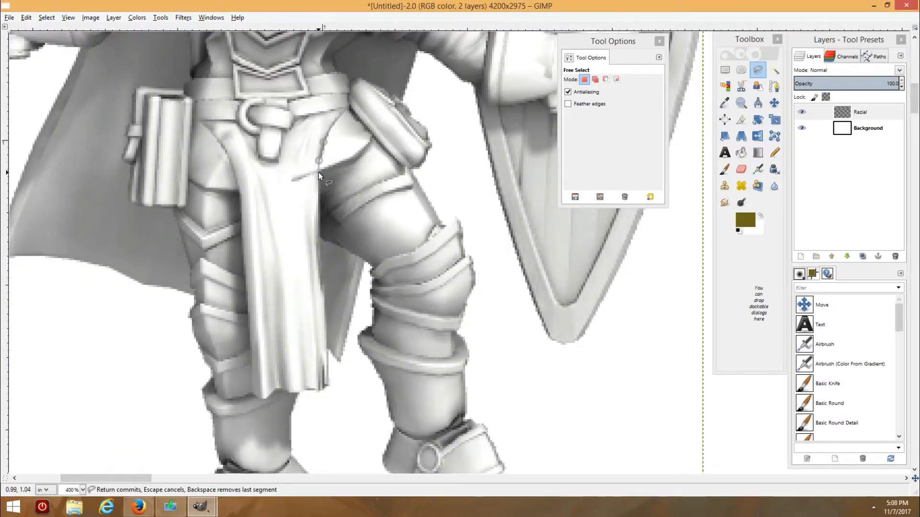
pyautogui.click(320, 243)
pyautogui.click(321, 268)
pyautogui.moveTo(327, 385); pyautogui.dragTo(287, 392)
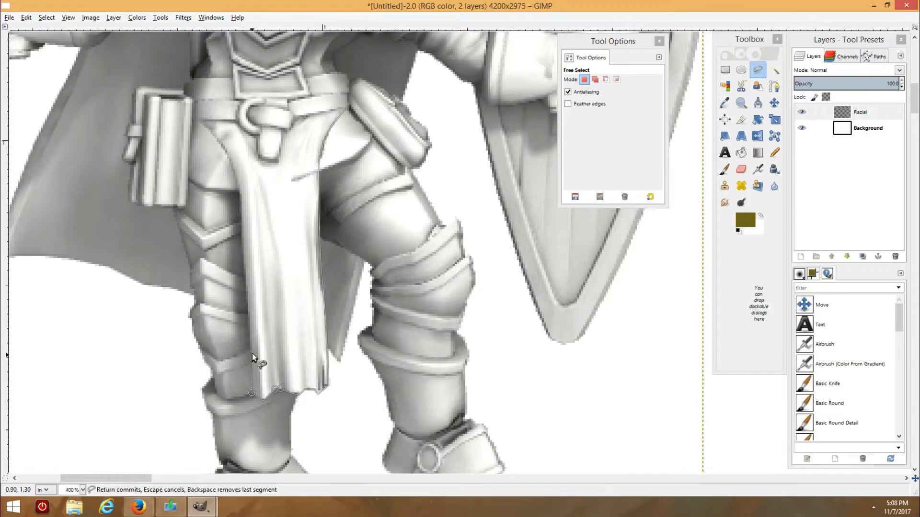
# Step: Continue the waist cloth outline up to the belt and around the buckle and strap, closing it to make the selection
pyautogui.click(194, 120)
pyautogui.click(237, 121)
pyautogui.click(250, 135)
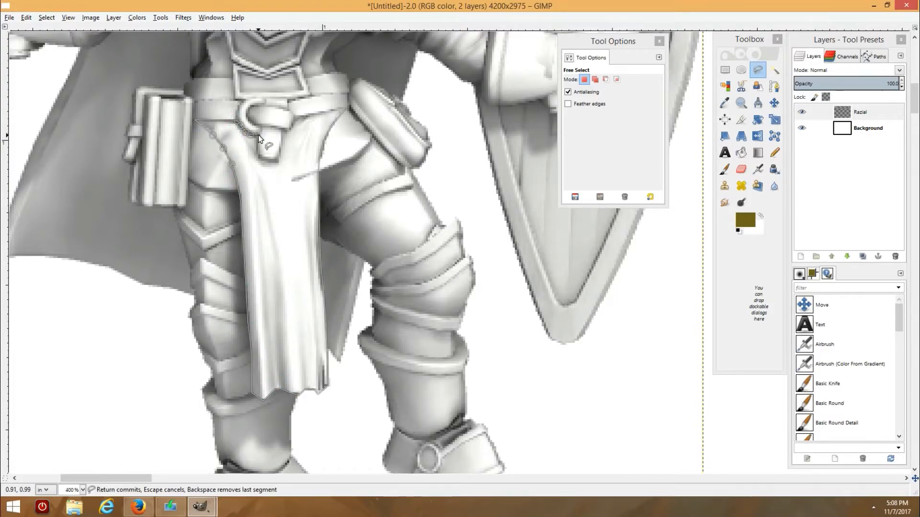
pyautogui.click(258, 135)
pyautogui.click(259, 156)
pyautogui.click(280, 158)
pyautogui.click(281, 129)
pyautogui.click(292, 127)
pyautogui.click(294, 117)
pyautogui.click(343, 110)
# Step: Set the foreground color to the saved dark red and airbrush the whole selected waist cloth with it
pyautogui.click(745, 219)
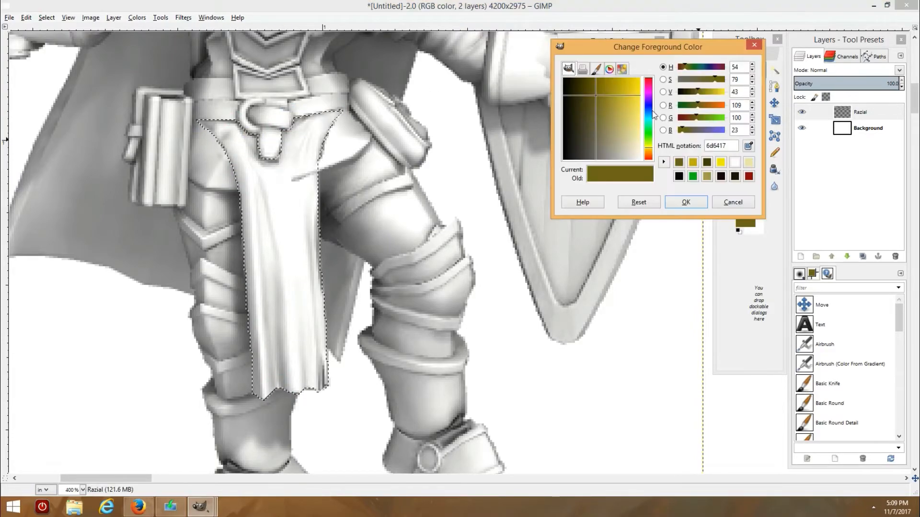
pyautogui.click(689, 177)
pyautogui.click(686, 201)
pyautogui.click(757, 169)
pyautogui.moveTo(209, 125)
pyautogui.mouseDown()
pyautogui.moveTo(226, 123)
pyautogui.moveTo(272, 190)
pyautogui.moveTo(252, 234)
pyautogui.moveTo(261, 313)
pyautogui.moveTo(309, 358)
pyautogui.moveTo(306, 297)
pyautogui.moveTo(283, 288)
pyautogui.mouseUp()
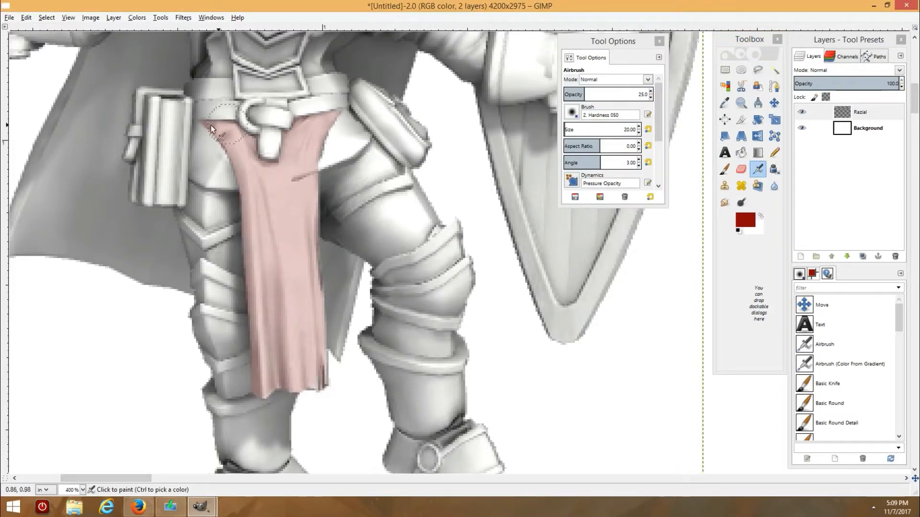
pyautogui.moveTo(219, 131)
pyautogui.mouseDown()
pyautogui.moveTo(326, 121)
pyautogui.moveTo(250, 367)
pyautogui.moveTo(323, 210)
pyautogui.moveTo(301, 282)
pyautogui.moveTo(326, 372)
pyautogui.moveTo(307, 297)
pyautogui.mouseUp()
pyautogui.moveTo(268, 385)
pyautogui.mouseDown()
pyautogui.moveTo(272, 347)
pyautogui.moveTo(314, 335)
pyautogui.moveTo(301, 215)
pyautogui.moveTo(303, 383)
pyautogui.moveTo(306, 348)
pyautogui.moveTo(251, 317)
pyautogui.mouseUp()
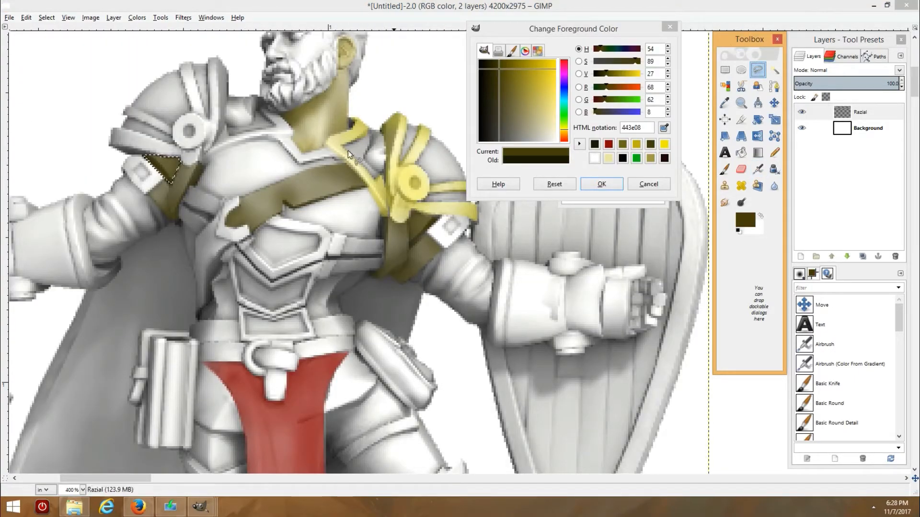
# Step: Outline the remaining unpainted collar trim of the breastplate below the neck with Free Select and close the selection
pyautogui.click(327, 146)
pyautogui.click(346, 160)
pyautogui.click(332, 158)
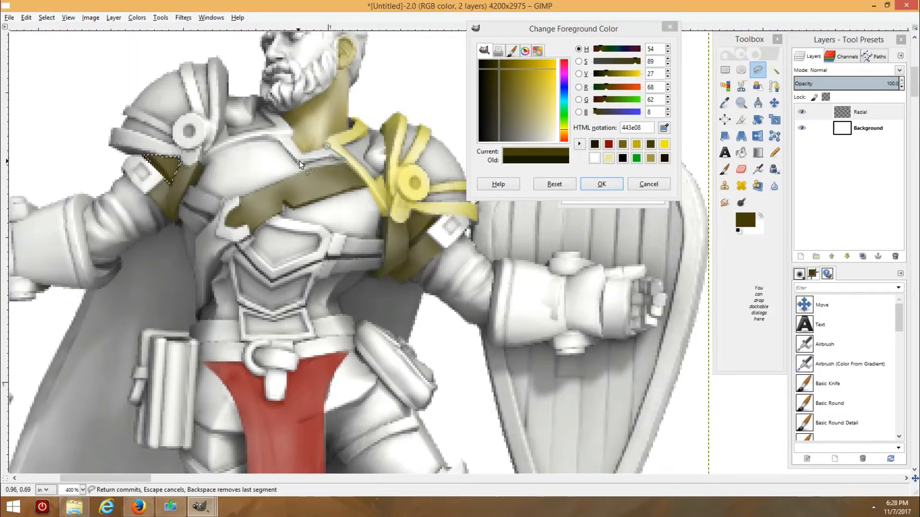
pyautogui.click(299, 166)
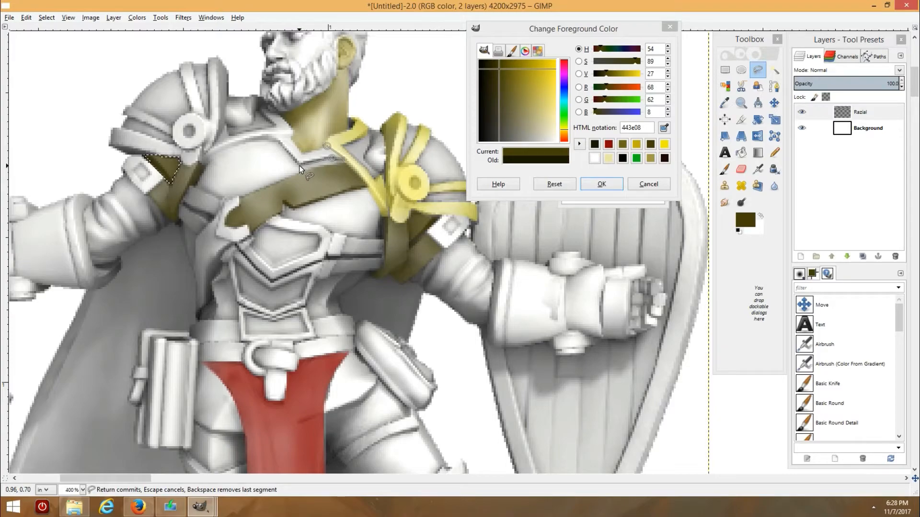
pyautogui.click(265, 140)
pyautogui.click(265, 135)
pyautogui.click(291, 134)
pyautogui.click(302, 152)
pyautogui.click(327, 145)
# Step: Set the foreground color to the saved bright yellow f3ea00 and airbrush the selected collar trim
pyautogui.click(664, 144)
pyautogui.click(758, 169)
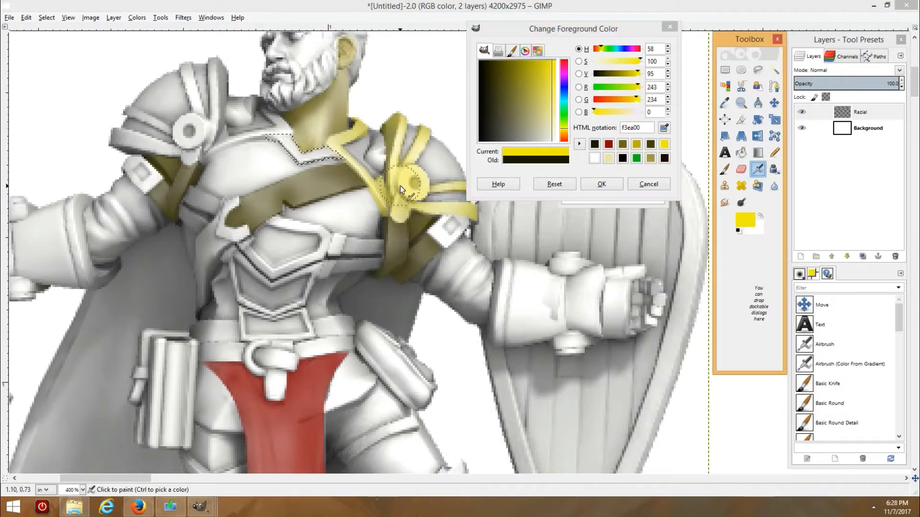
pyautogui.moveTo(326, 159)
pyautogui.mouseDown()
pyautogui.moveTo(272, 138)
pyautogui.moveTo(347, 155)
pyautogui.moveTo(304, 161)
pyautogui.moveTo(244, 144)
pyautogui.moveTo(276, 136)
pyautogui.moveTo(244, 149)
pyautogui.moveTo(341, 153)
pyautogui.mouseUp()
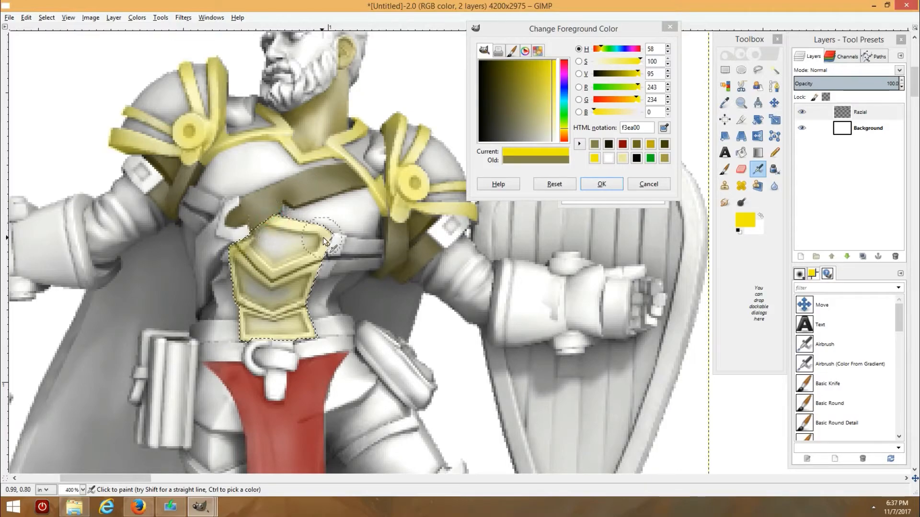
# Step: Airbrush more bright yellow over the selected abdomen plates and their raised borders
pyautogui.moveTo(323, 237)
pyautogui.mouseDown()
pyautogui.moveTo(307, 301)
pyautogui.moveTo(278, 310)
pyautogui.mouseUp()
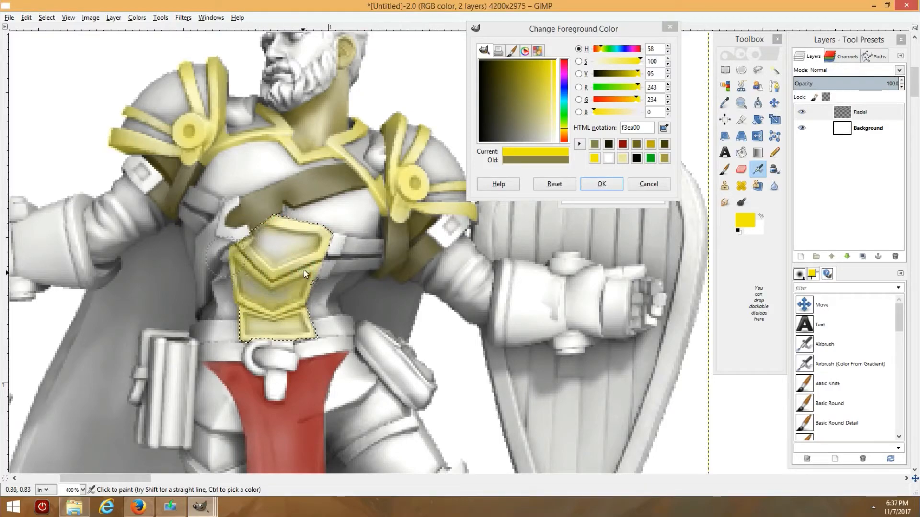
pyautogui.moveTo(236, 243); pyautogui.dragTo(247, 236)
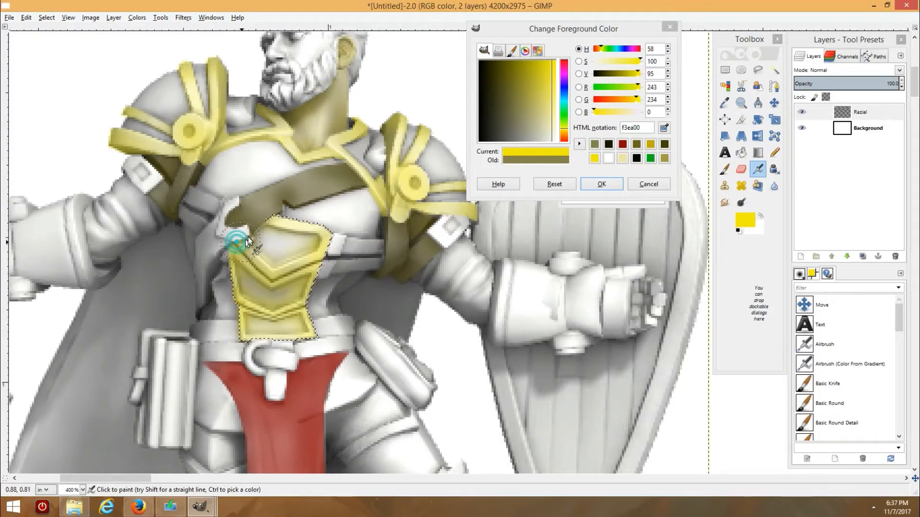
# Step: Outline the recessed inner panel of the upper abdomen plate with Free Select and close the selection
pyautogui.press('f')
pyautogui.click(279, 232)
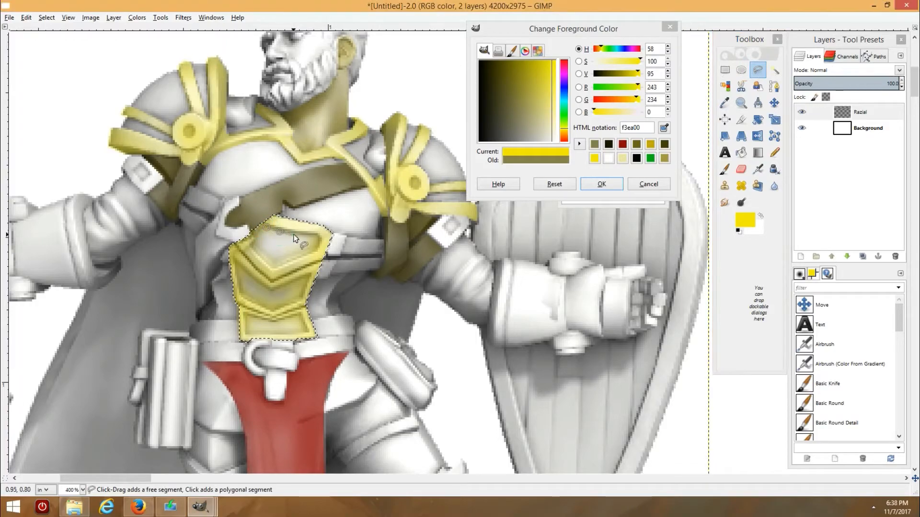
pyautogui.click(294, 235)
pyautogui.click(319, 236)
pyautogui.click(318, 249)
pyautogui.click(309, 250)
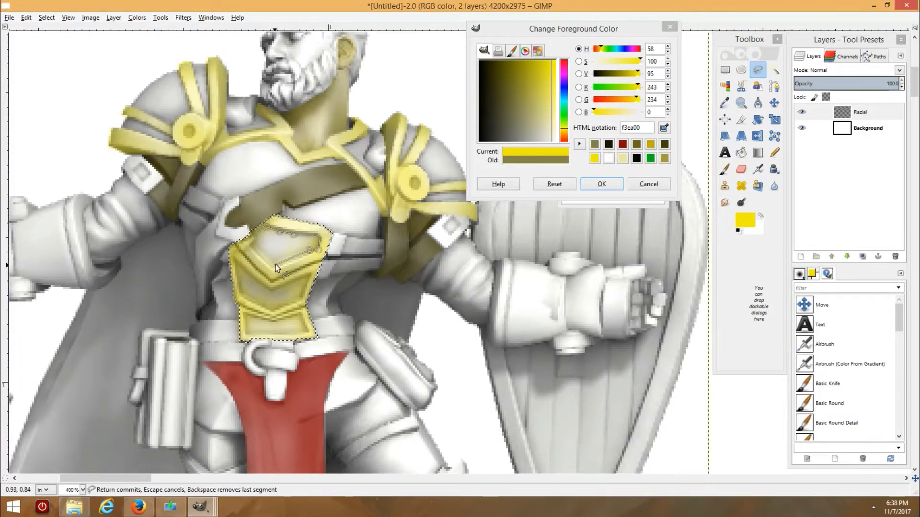
pyautogui.click(254, 245)
pyautogui.click(252, 232)
pyautogui.click(261, 224)
pyautogui.click(267, 228)
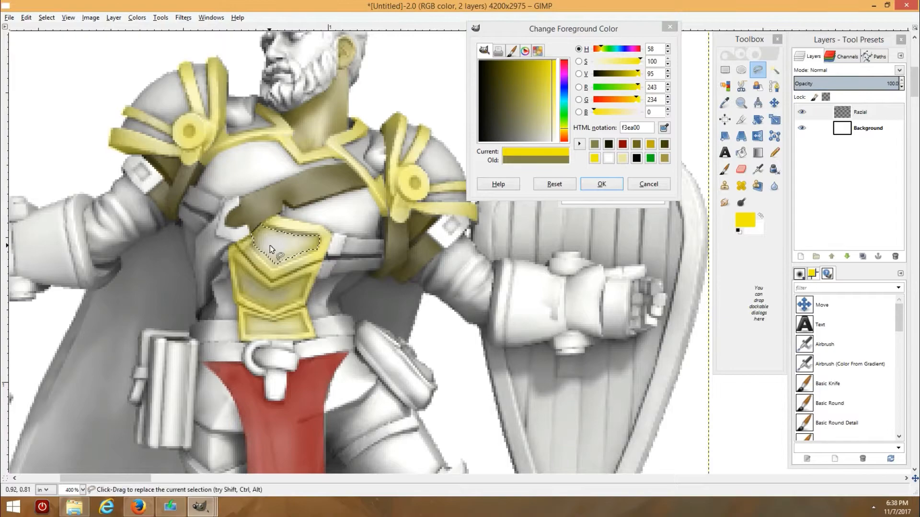
pyautogui.click(724, 103)
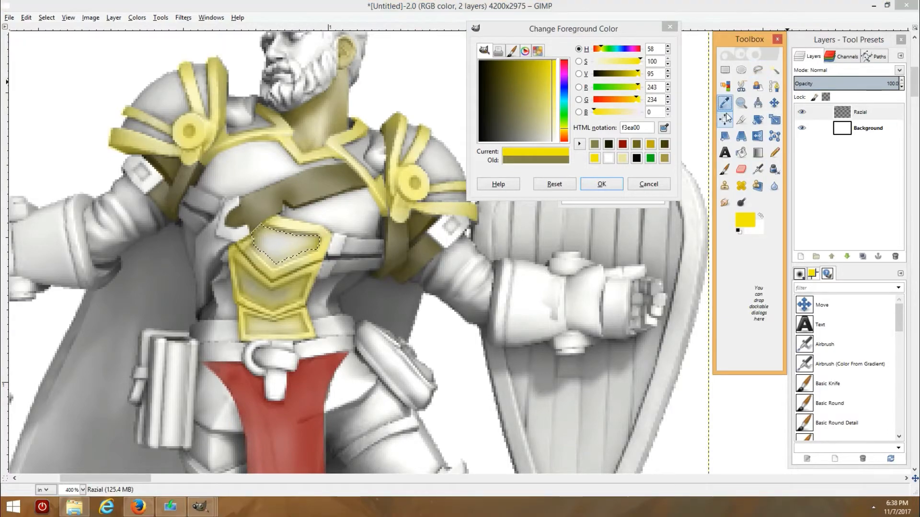
pyautogui.click(292, 236)
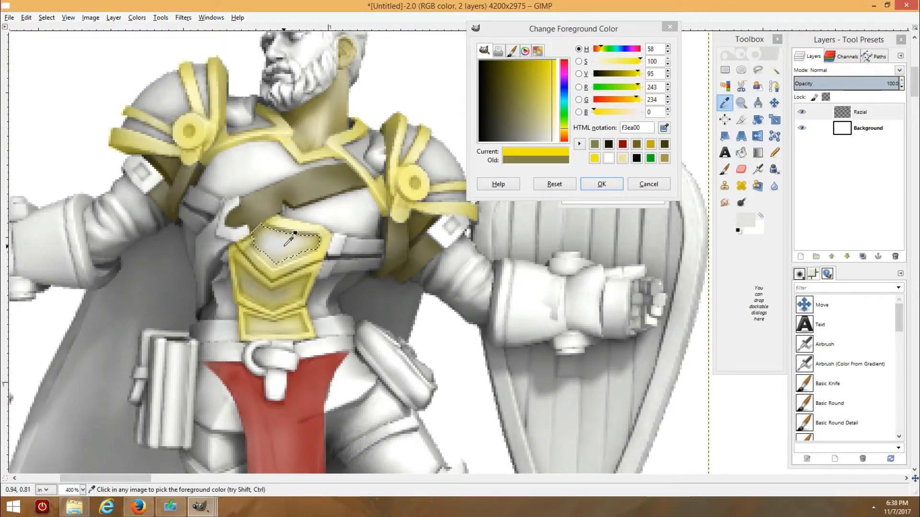
pyautogui.click(318, 303)
pyautogui.click(757, 168)
pyautogui.click(601, 183)
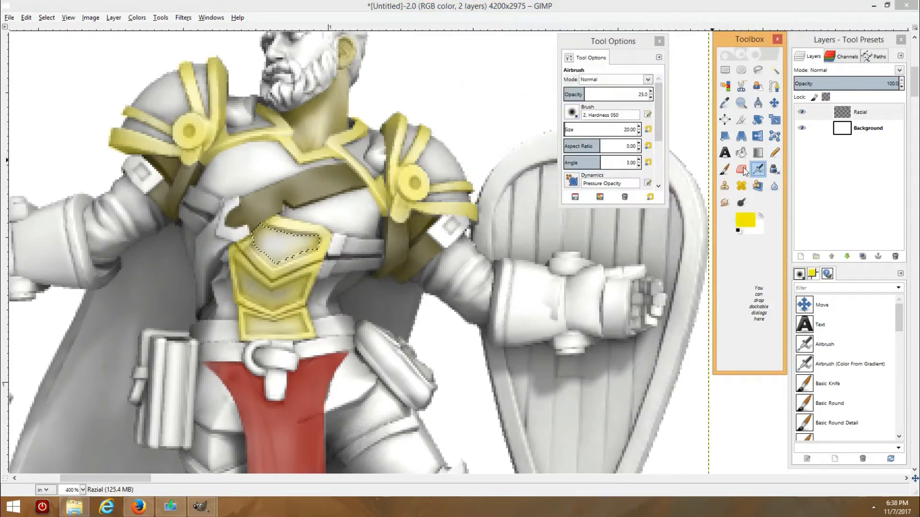
# Step: Sample the light gray inside the upper abdomen panel and airbrush the selected panel with it to cover the yellow
pyautogui.click(725, 103)
pyautogui.click(287, 240)
pyautogui.click(757, 169)
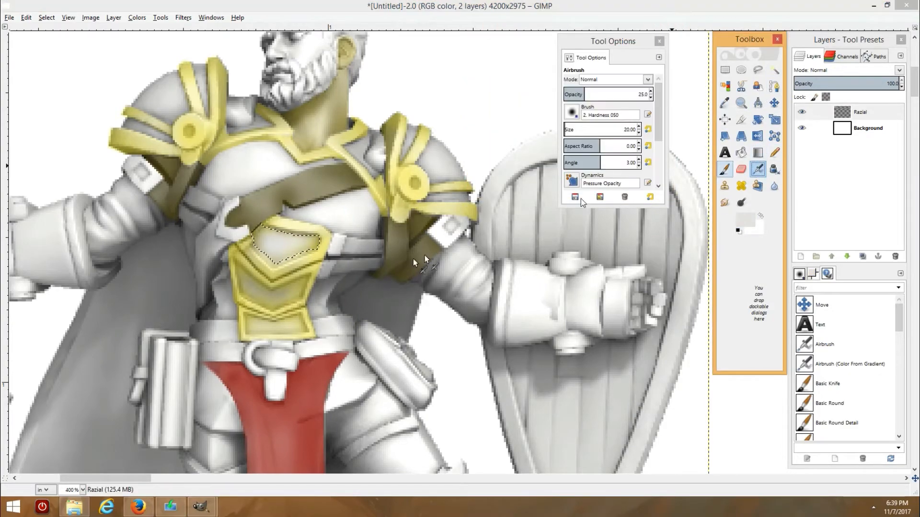
pyautogui.click(317, 239)
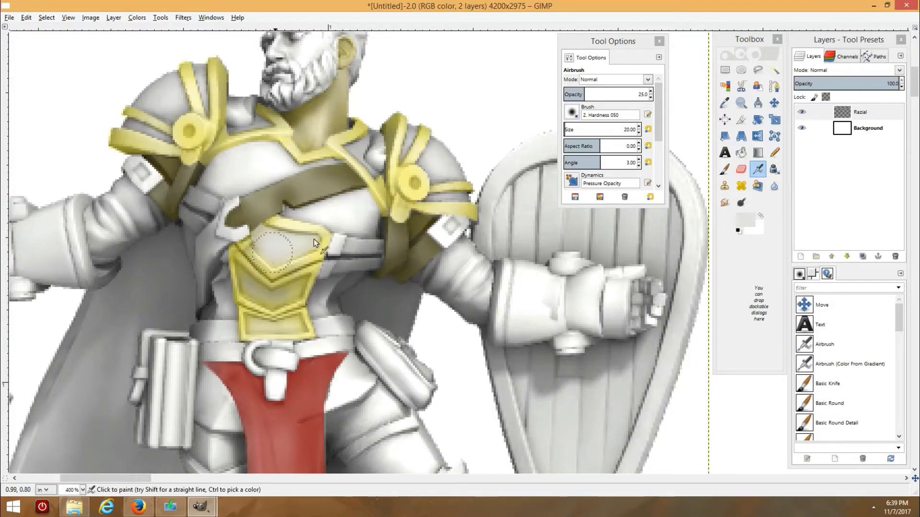
# Step: Set the foreground color to the saved black and lightly airbrush shading over the selected upper abdomen panel
pyautogui.click(745, 220)
pyautogui.click(594, 158)
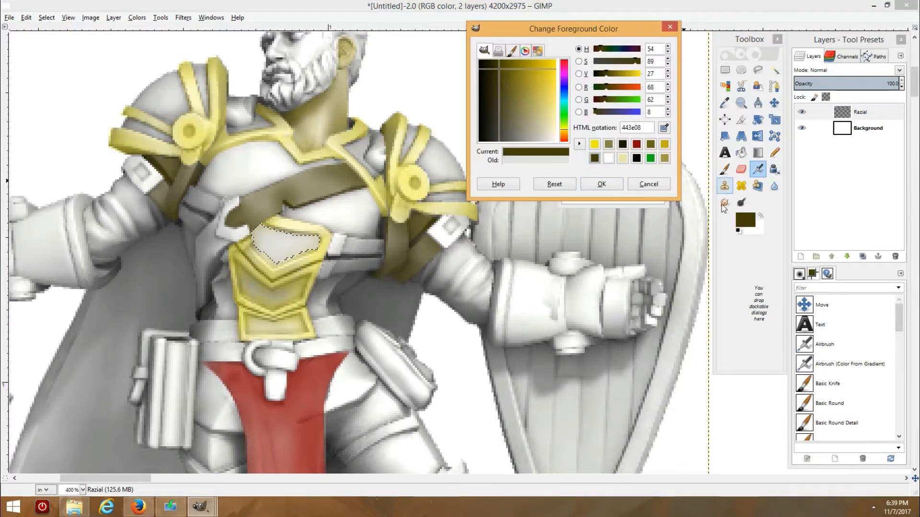
pyautogui.click(636, 158)
pyautogui.click(601, 184)
pyautogui.moveTo(261, 251)
pyautogui.mouseDown()
pyautogui.moveTo(303, 235)
pyautogui.moveTo(268, 271)
pyautogui.moveTo(303, 240)
pyautogui.moveTo(247, 234)
pyautogui.moveTo(281, 242)
pyautogui.mouseUp()
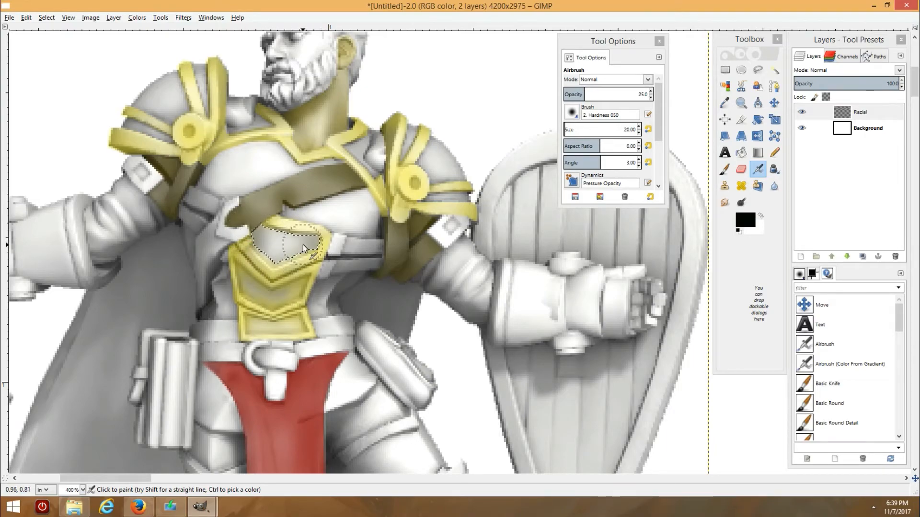
# Step: Outline the recessed inner panel of the middle abdomen plate with Free Select and commit the selection
pyautogui.press('f')
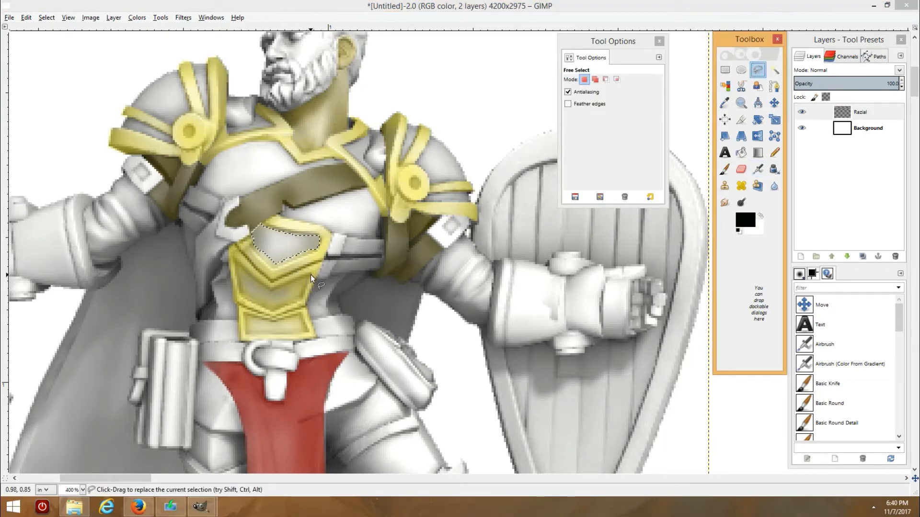
pyautogui.click(307, 279)
pyautogui.click(274, 306)
pyautogui.click(244, 293)
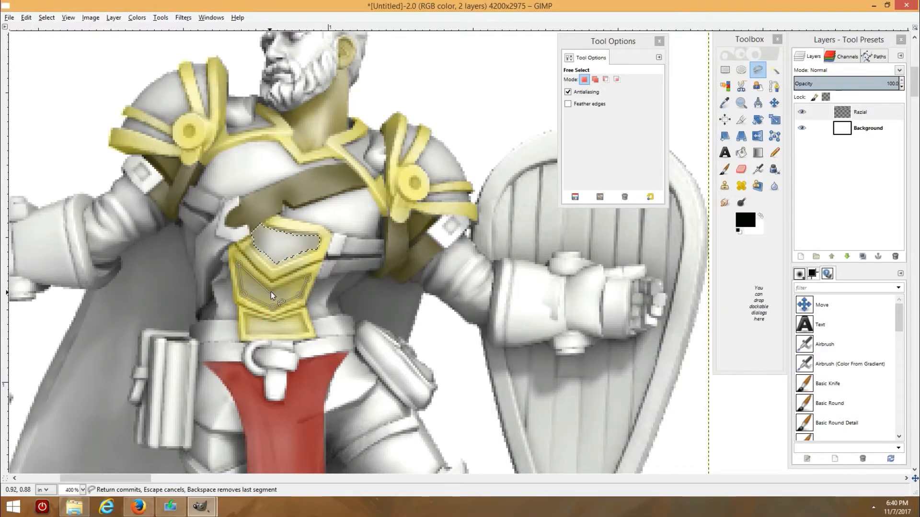
pyautogui.click(238, 264)
pyautogui.press('Return')
# Step: Sample the gray of the upper abdomen panel and airbrush the selected middle panel with it
pyautogui.click(743, 219)
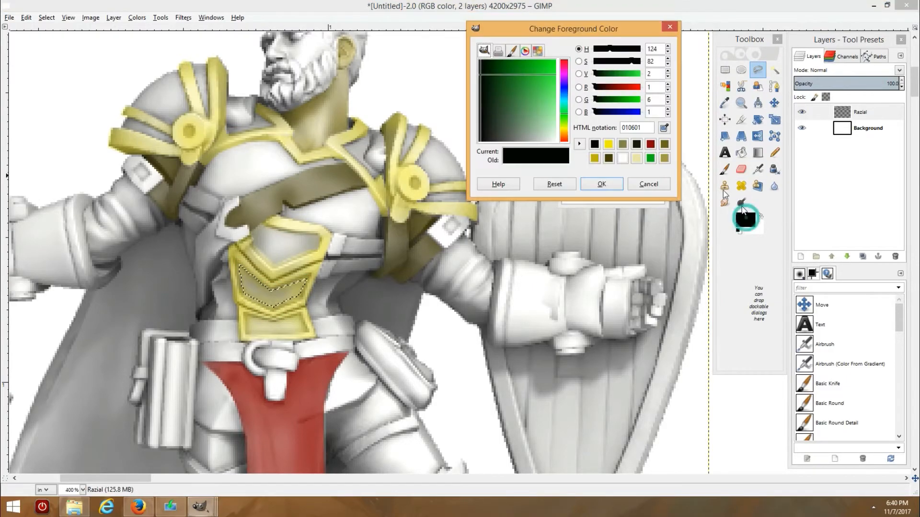
pyautogui.click(602, 184)
pyautogui.click(724, 103)
pyautogui.click(284, 242)
pyautogui.press('a')
pyautogui.moveTo(240, 288); pyautogui.dragTo(291, 285)
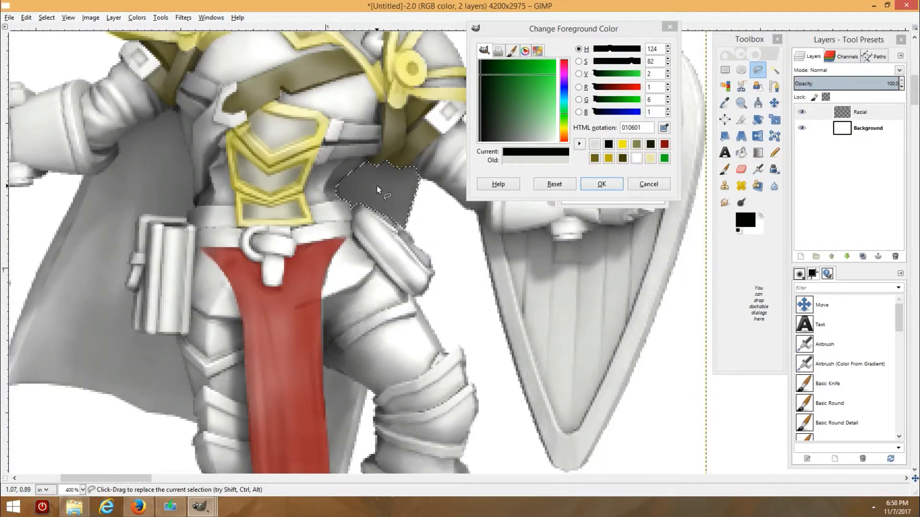
# Step: Set the foreground color to the saved dark red 8c0707 and airbrush the selected cape section above the hip pouch
pyautogui.click(664, 147)
pyautogui.click(758, 169)
pyautogui.moveTo(354, 182); pyautogui.dragTo(378, 176)
pyautogui.moveTo(322, 191); pyautogui.dragTo(410, 177)
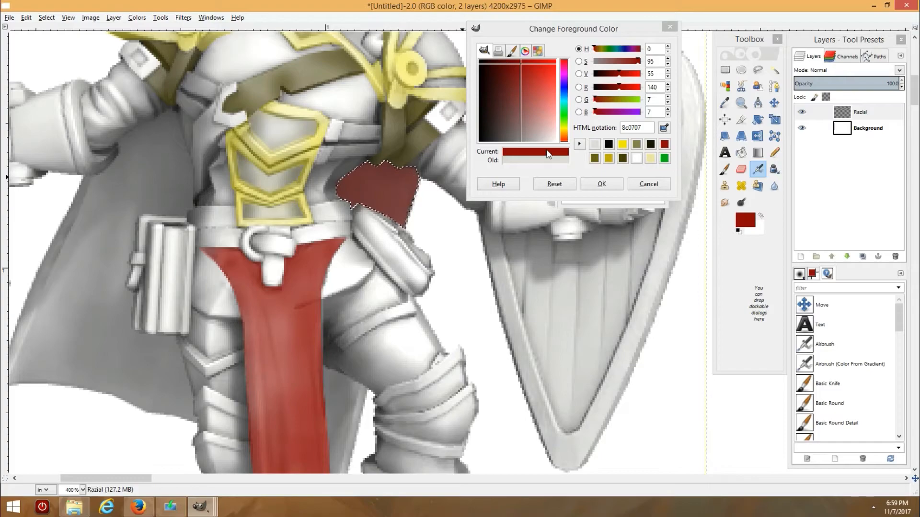
# Step: Shade the selected cape section above the pouch with the Airbrush, using darker red 531010 followed by near-black 010601
pyautogui.click(503, 75)
pyautogui.moveTo(412, 170)
pyautogui.mouseDown()
pyautogui.moveTo(364, 171)
pyautogui.moveTo(398, 220)
pyautogui.mouseUp()
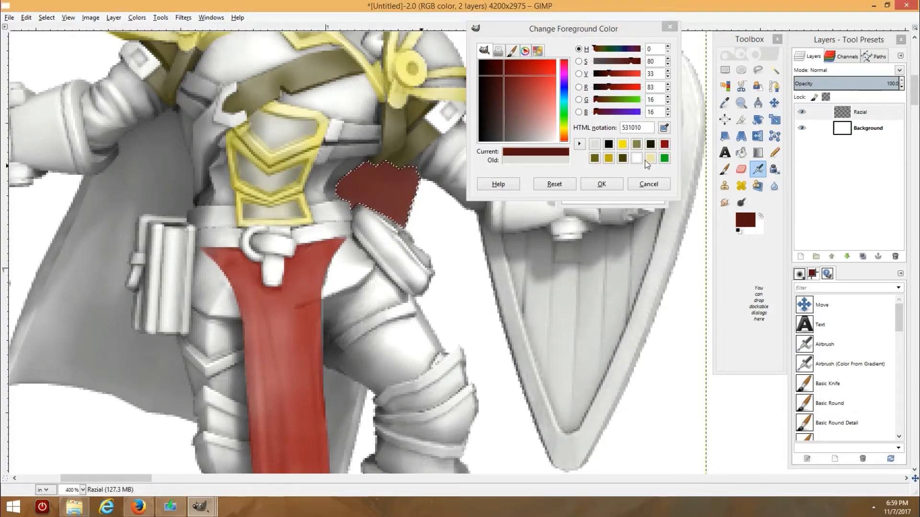
pyautogui.click(608, 144)
pyautogui.moveTo(413, 178)
pyautogui.mouseDown()
pyautogui.moveTo(328, 196)
pyautogui.moveTo(399, 177)
pyautogui.moveTo(349, 170)
pyautogui.moveTo(397, 223)
pyautogui.moveTo(412, 218)
pyautogui.moveTo(349, 192)
pyautogui.moveTo(387, 152)
pyautogui.mouseUp()
pyautogui.press('2')
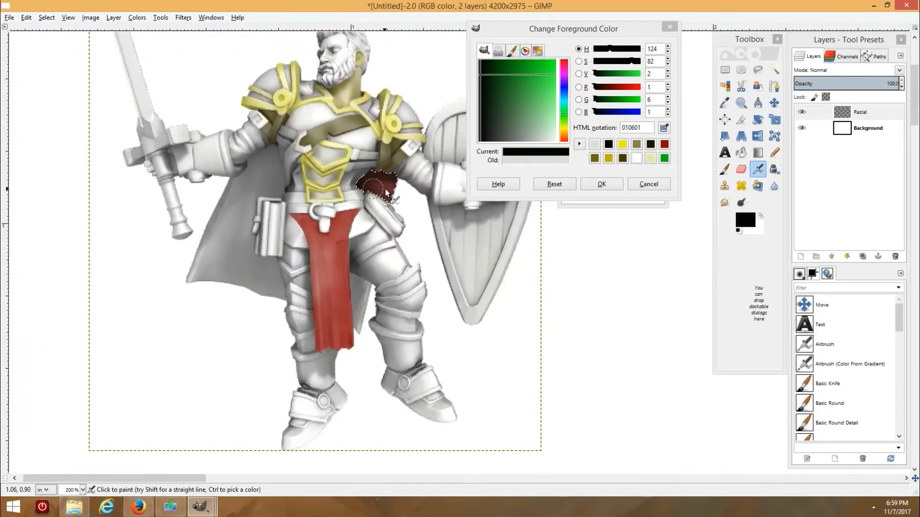
# Step: Outline the cape section visible between the red waist cloth and the shield-side leg with Free Select and close the selection
pyautogui.click(758, 72)
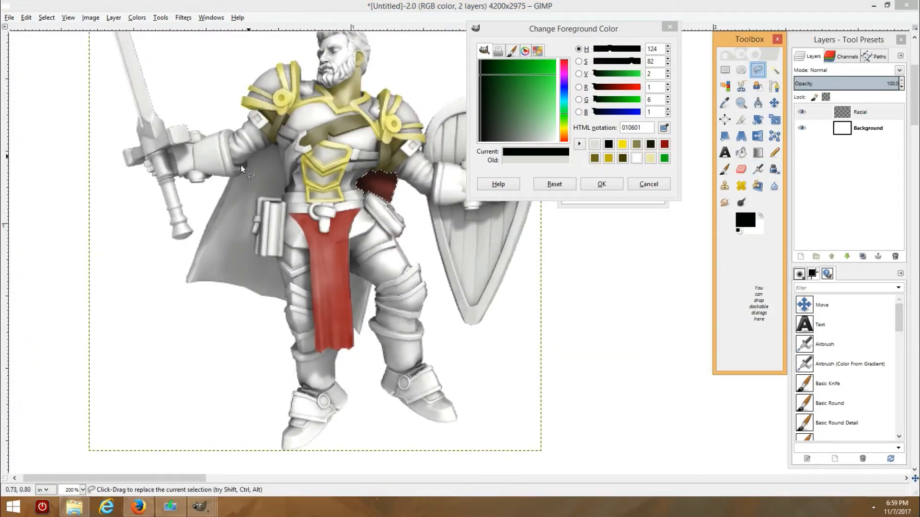
pyautogui.press('4')
pyautogui.click(428, 207)
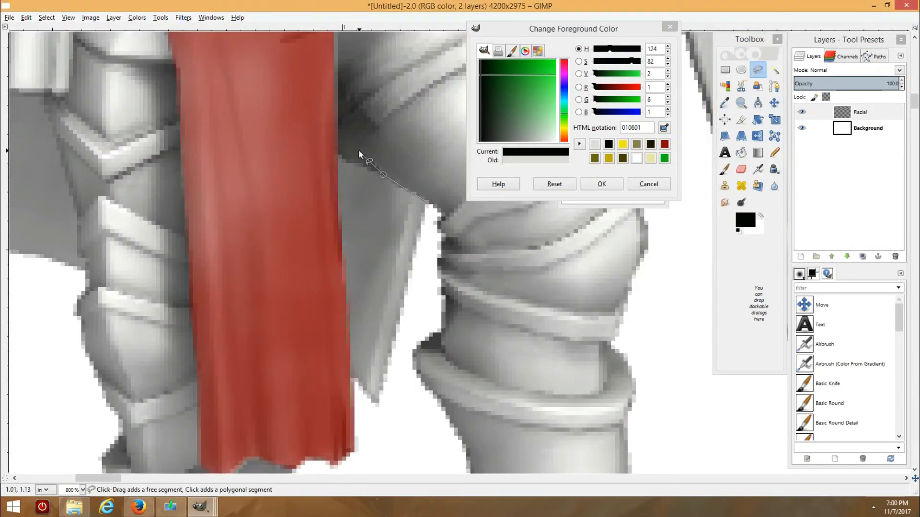
pyautogui.click(339, 123)
pyautogui.click(351, 379)
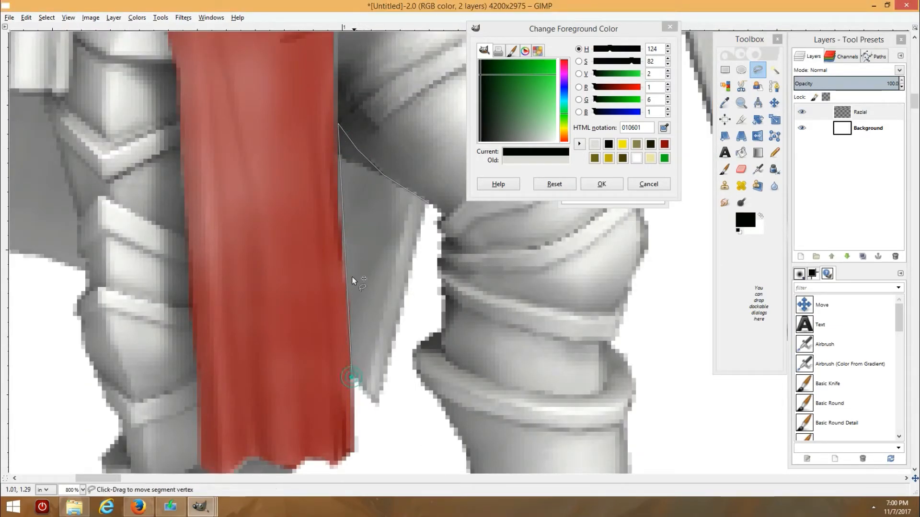
pyautogui.moveTo(352, 281); pyautogui.dragTo(339, 154)
pyautogui.click(337, 222)
pyautogui.click(351, 380)
pyautogui.click(377, 408)
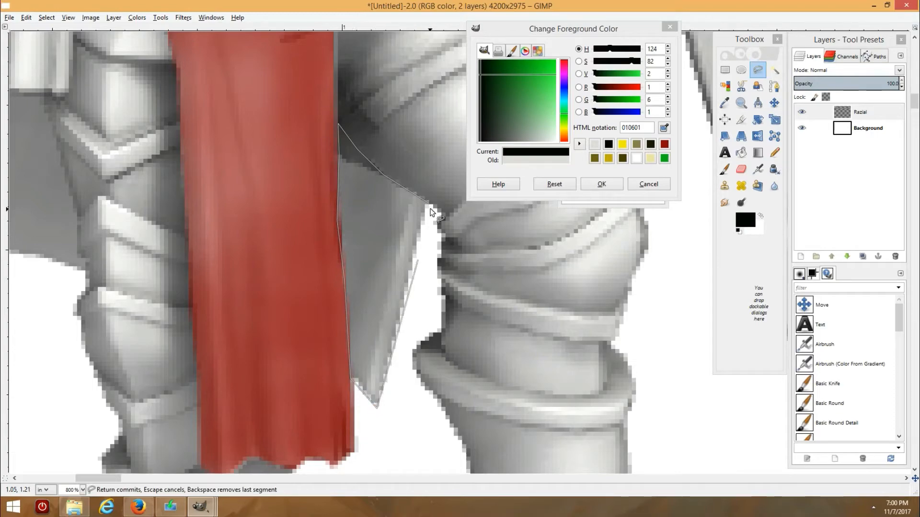
pyautogui.click(428, 204)
# Step: Set the foreground color to dark red 8c0707 and airbrush the selected cape section between the waist cloth and the leg
pyautogui.click(664, 144)
pyautogui.click(757, 168)
pyautogui.moveTo(364, 163)
pyautogui.mouseDown()
pyautogui.moveTo(346, 158)
pyautogui.moveTo(402, 235)
pyautogui.moveTo(351, 185)
pyautogui.mouseUp()
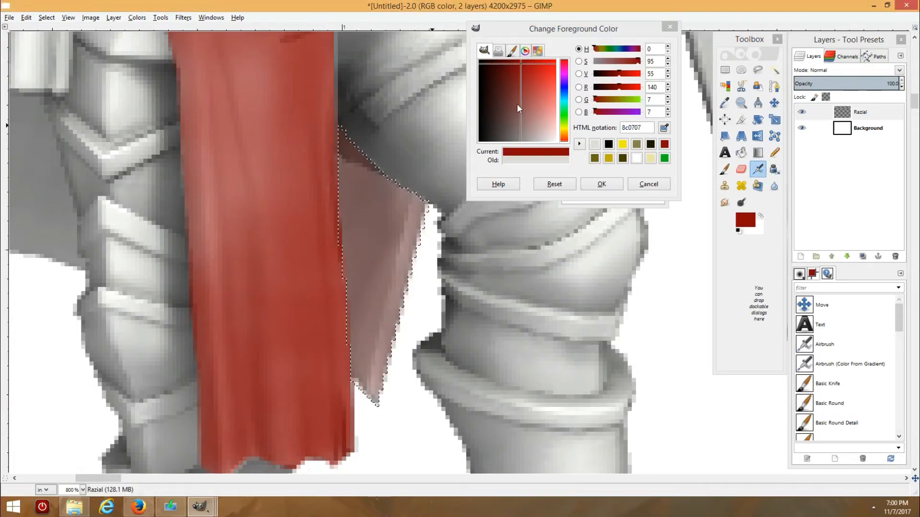
# Step: Airbrush the selected cape section between the waist cloth and leg with 4e2323 and 8c0707, shading its upper part with near-black 010601
pyautogui.click(502, 97)
pyautogui.moveTo(356, 167)
pyautogui.mouseDown()
pyautogui.moveTo(364, 231)
pyautogui.moveTo(394, 287)
pyautogui.moveTo(374, 387)
pyautogui.moveTo(363, 288)
pyautogui.moveTo(405, 285)
pyautogui.moveTo(337, 367)
pyautogui.moveTo(427, 209)
pyautogui.moveTo(346, 156)
pyautogui.moveTo(335, 169)
pyautogui.moveTo(389, 179)
pyautogui.moveTo(340, 180)
pyautogui.moveTo(347, 195)
pyautogui.moveTo(418, 220)
pyautogui.moveTo(374, 401)
pyautogui.mouseUp()
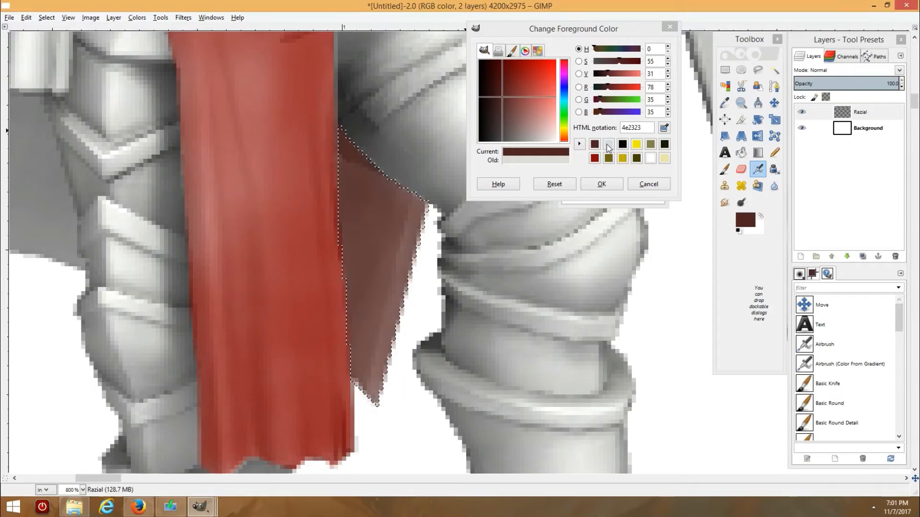
pyautogui.click(594, 158)
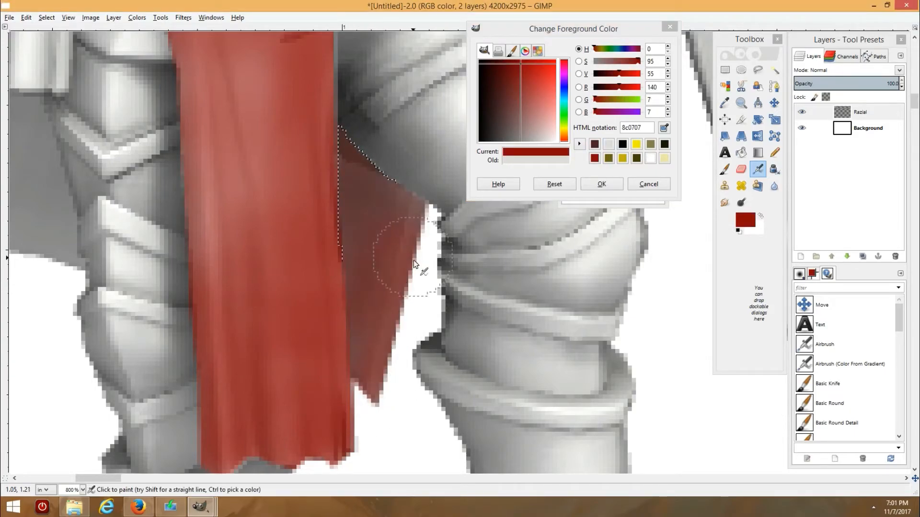
pyautogui.click(622, 143)
pyautogui.moveTo(365, 152)
pyautogui.mouseDown()
pyautogui.moveTo(344, 176)
pyautogui.moveTo(352, 206)
pyautogui.mouseUp()
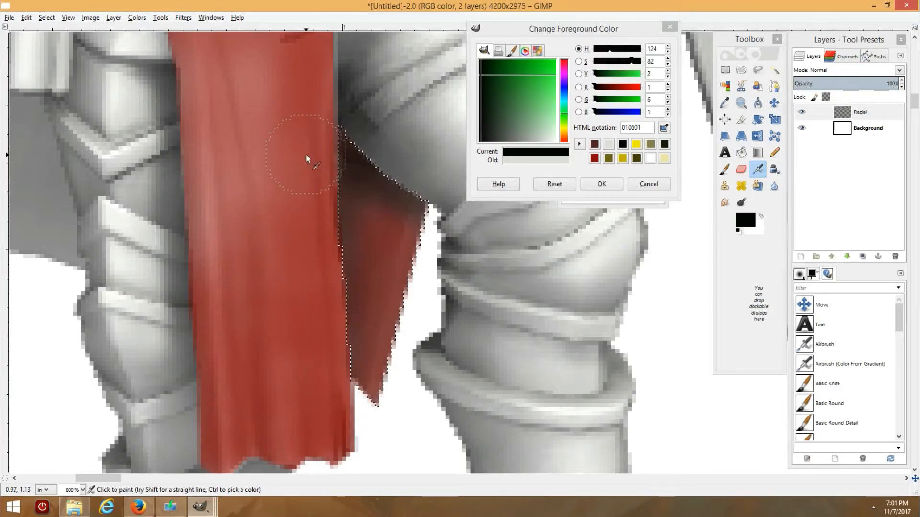
pyautogui.scroll(-3, 306, 154)
pyautogui.click(601, 184)
# Step: Switch to the Free Select tool and examine the coloring progress across the whole figure
pyautogui.scroll(3, 335, 240)
pyautogui.click(757, 69)
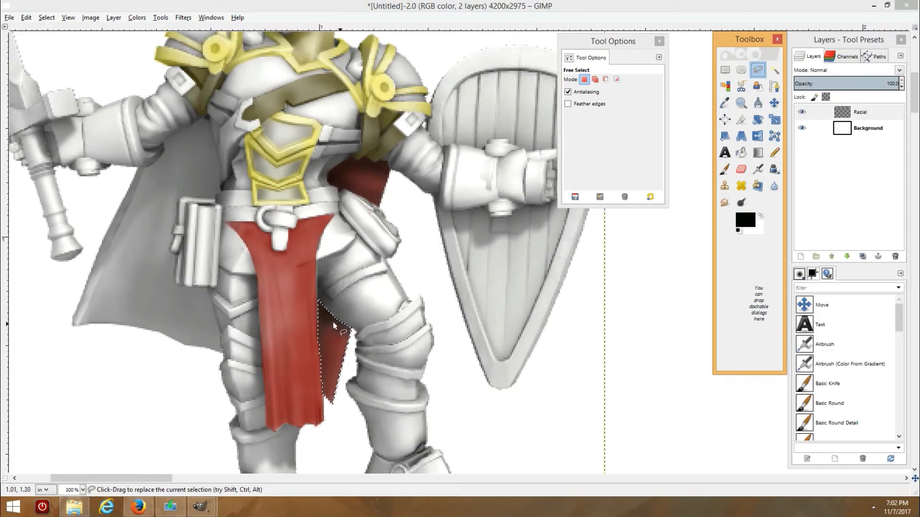
pyautogui.scroll(-5, 218, 236)
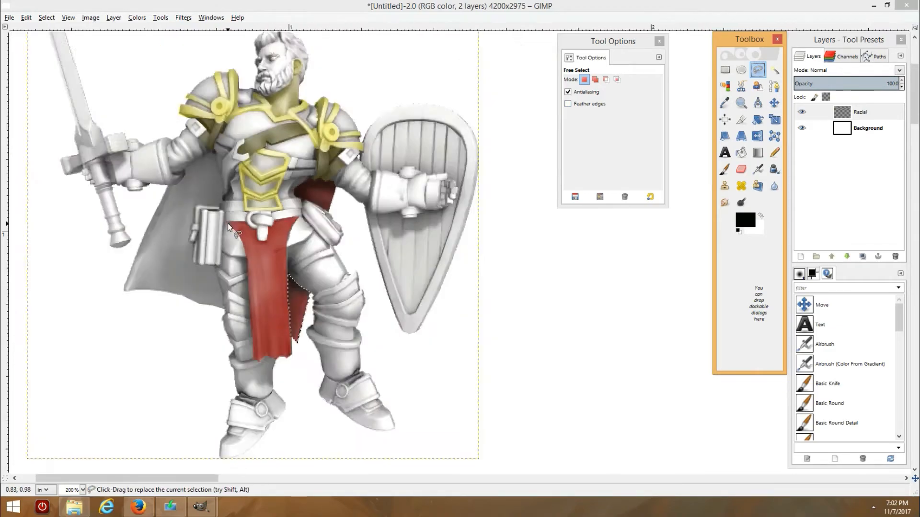
pyautogui.scroll(-2, 218, 236)
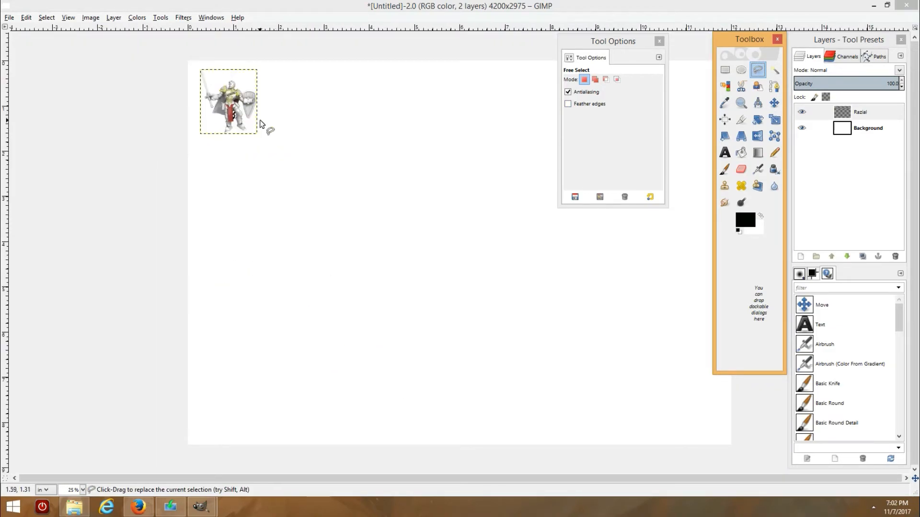
pyautogui.scroll(1, 258, 126)
pyautogui.scroll(-1, 247, 121)
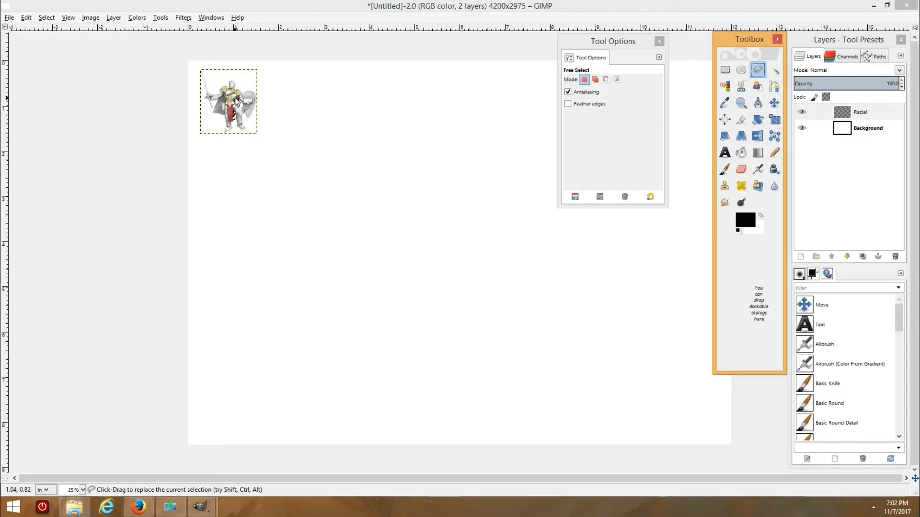
pyautogui.scroll(2, 235, 101)
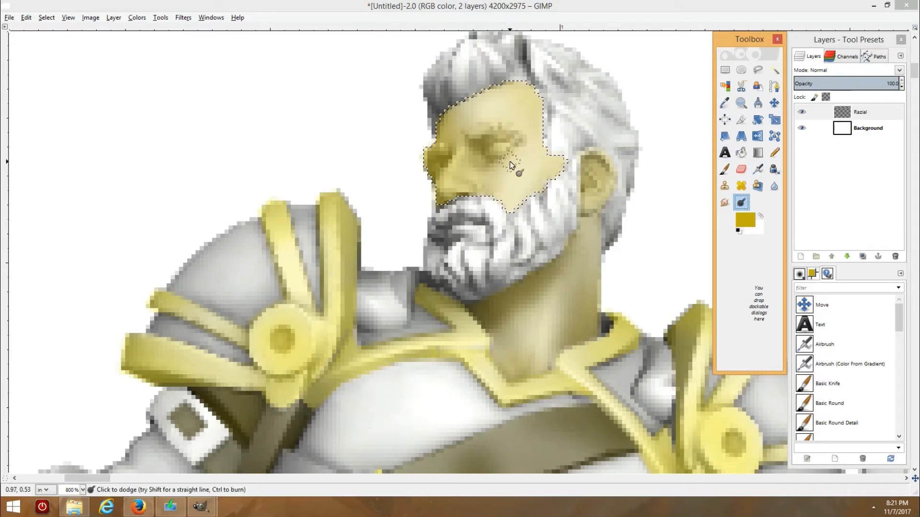
# Step: Set the Dodge/Burn tool's type to Burn with the Midtones range and darken the eye area of the selected face
pyautogui.doubleClick(741, 205)
pyautogui.moveTo(740, 129); pyautogui.dragTo(654, 46)
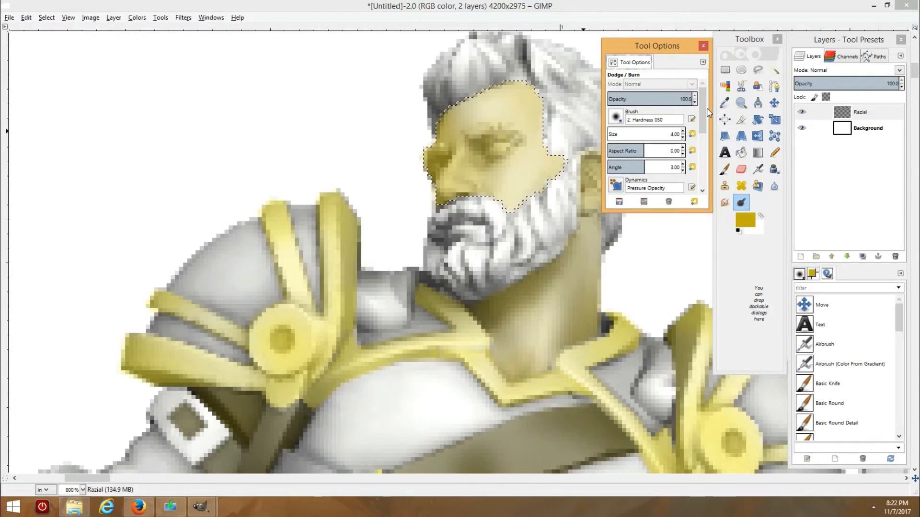
pyautogui.moveTo(703, 101); pyautogui.dragTo(703, 160)
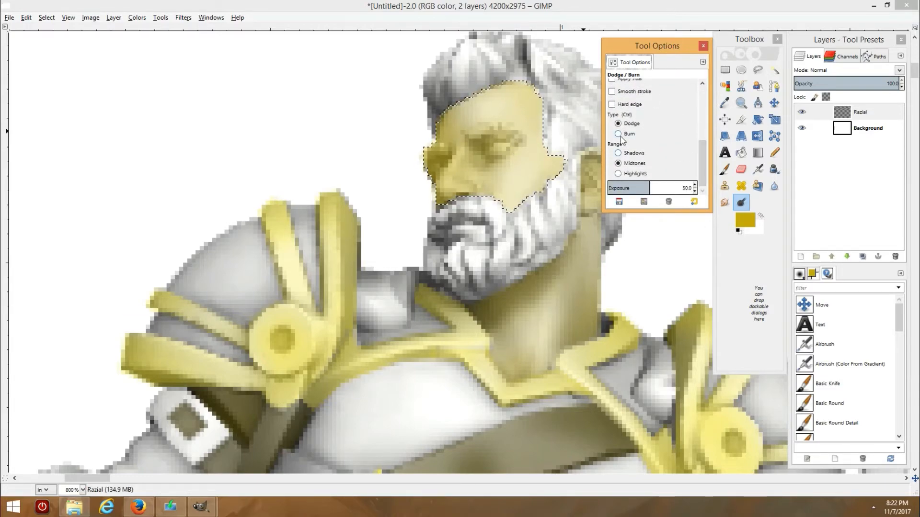
pyautogui.click(618, 134)
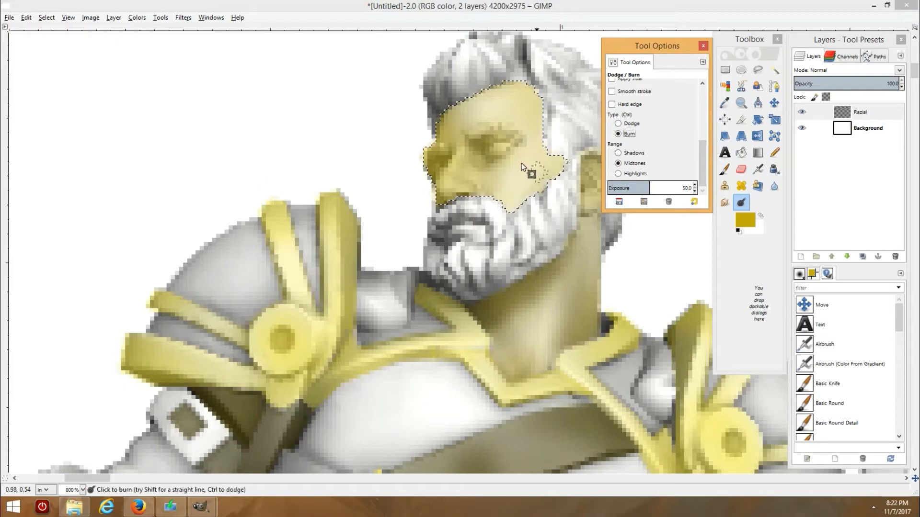
pyautogui.click(479, 154)
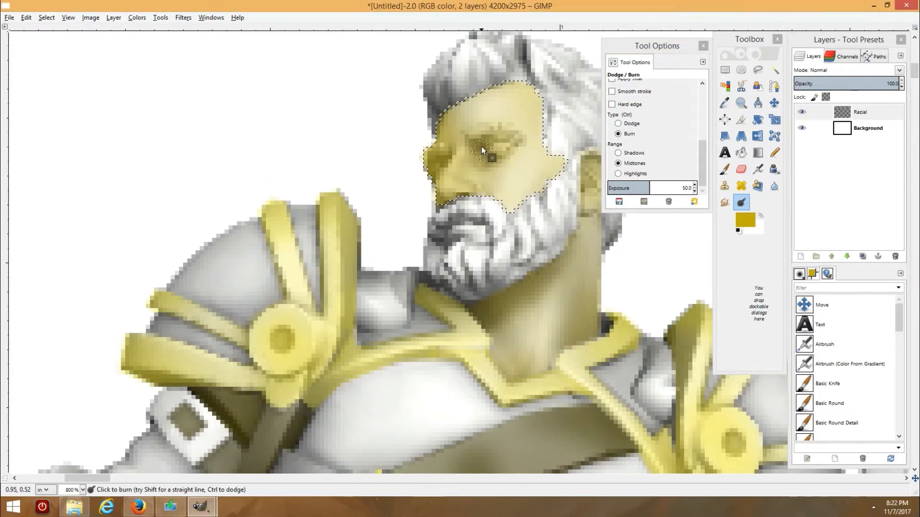
pyautogui.moveTo(477, 141); pyautogui.dragTo(479, 162)
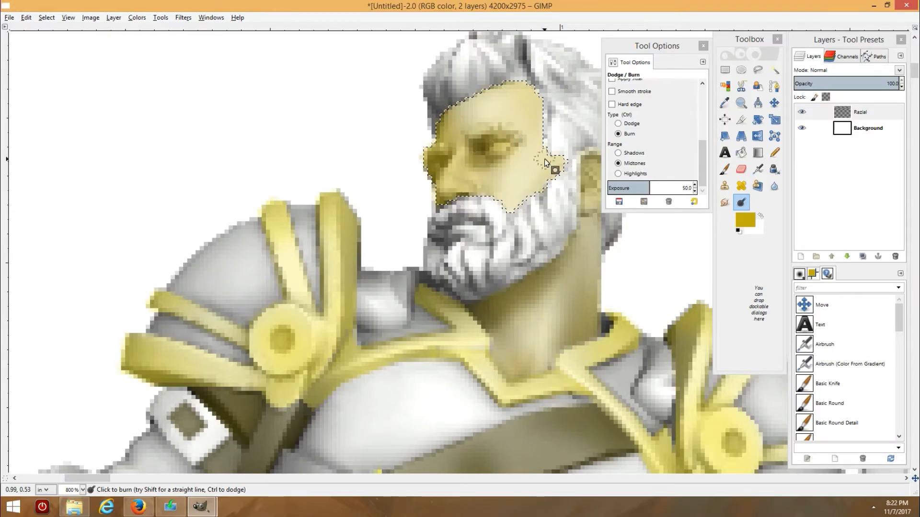
pyautogui.keyDown('ctrl'); pyautogui.scroll(-5, 531, 172); pyautogui.keyUp('ctrl')
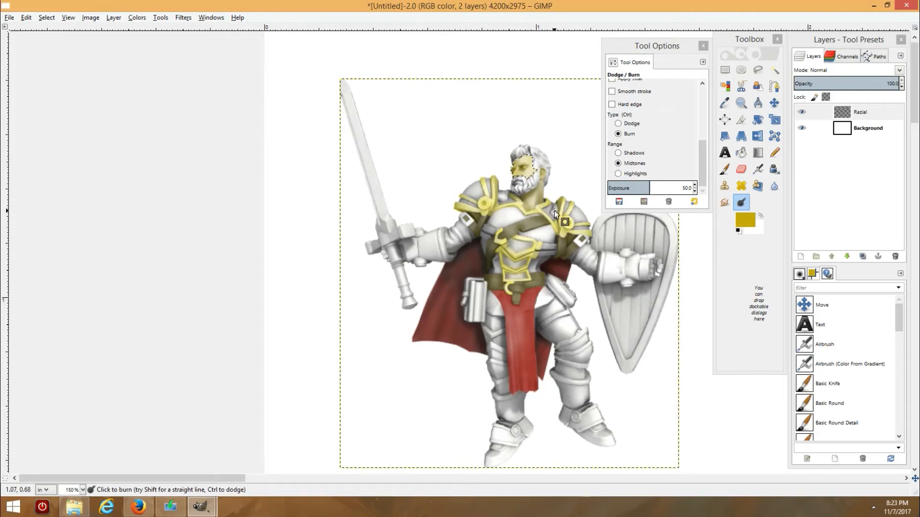
# Step: Compare the face shading by undoing and redoing recent strokes, and touch up the selected cheek with the Dodge/Burn tool
pyautogui.click(618, 123)
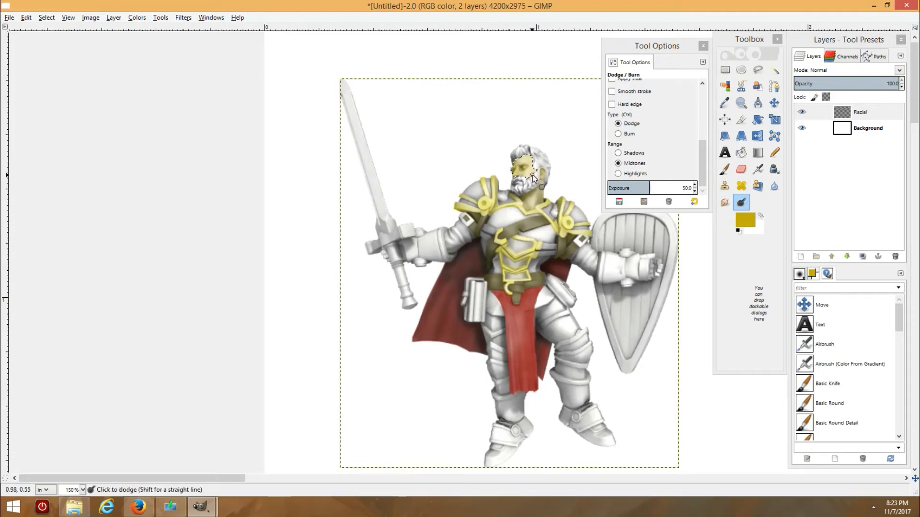
pyautogui.click(26, 17)
pyautogui.click(43, 44)
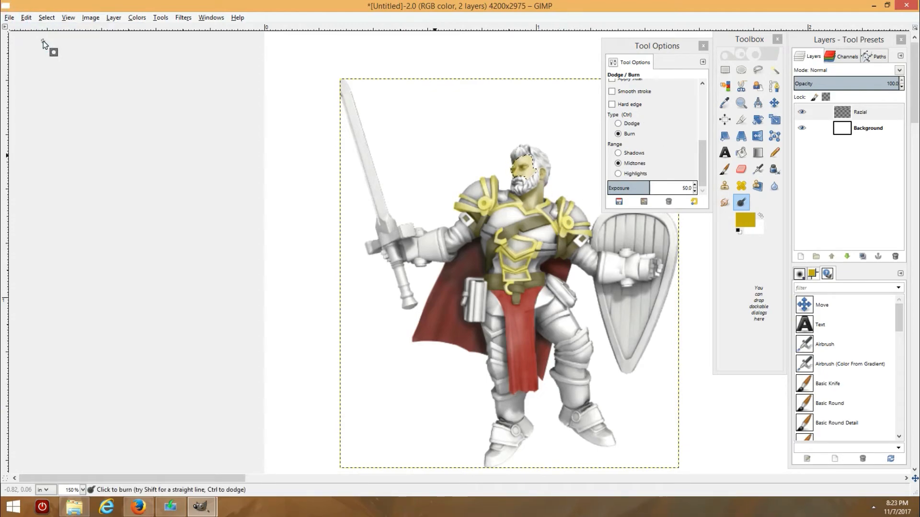
pyautogui.press('ctrl')
pyautogui.press('ctrl')
pyautogui.hotkey('ctrl', 'z')
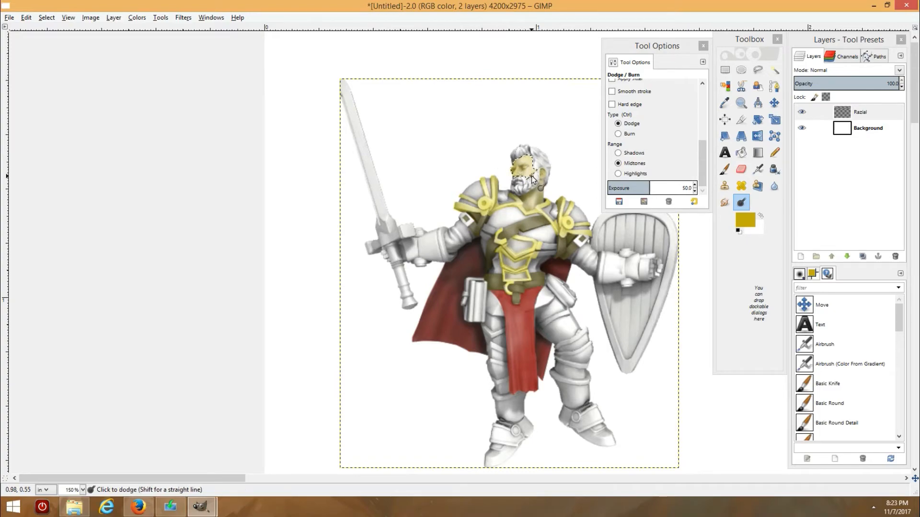
pyautogui.press('ctrl')
pyautogui.moveTo(533, 173); pyautogui.dragTo(519, 173)
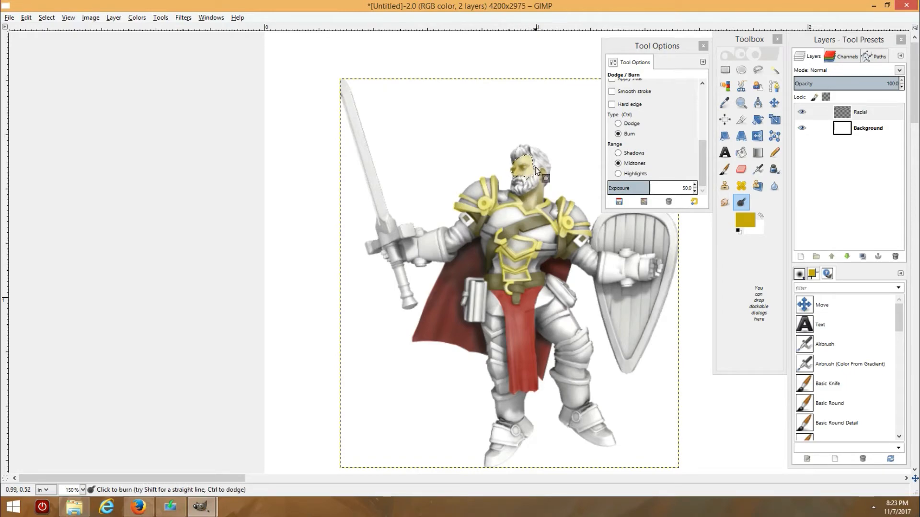
# Step: Close the Dodge/Burn options, switch to the Free Select tool and clear the face selection
pyautogui.keyDown('ctrl'); pyautogui.scroll(6, 518, 180); pyautogui.keyUp('ctrl')
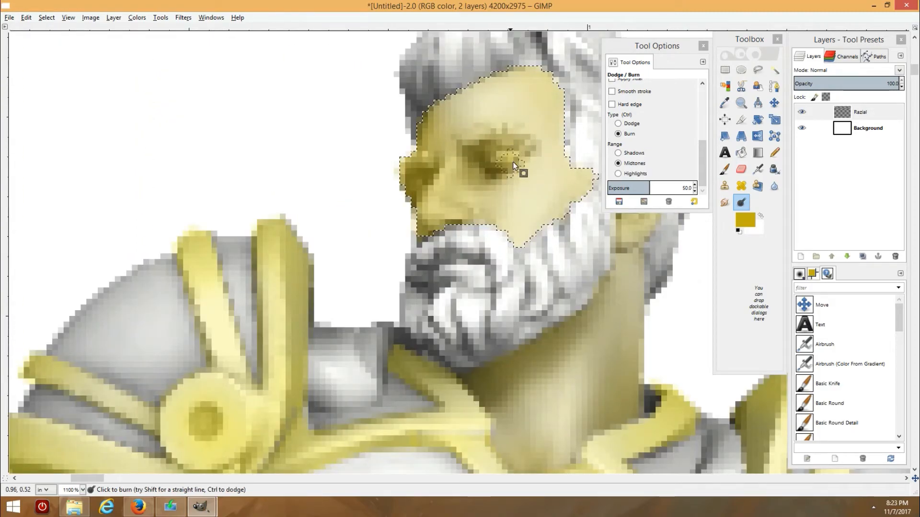
pyautogui.keyDown('ctrl'); pyautogui.scroll(-6, 474, 185); pyautogui.keyUp('ctrl')
pyautogui.keyDown('ctrl'); pyautogui.scroll(1, 459, 197); pyautogui.keyUp('ctrl')
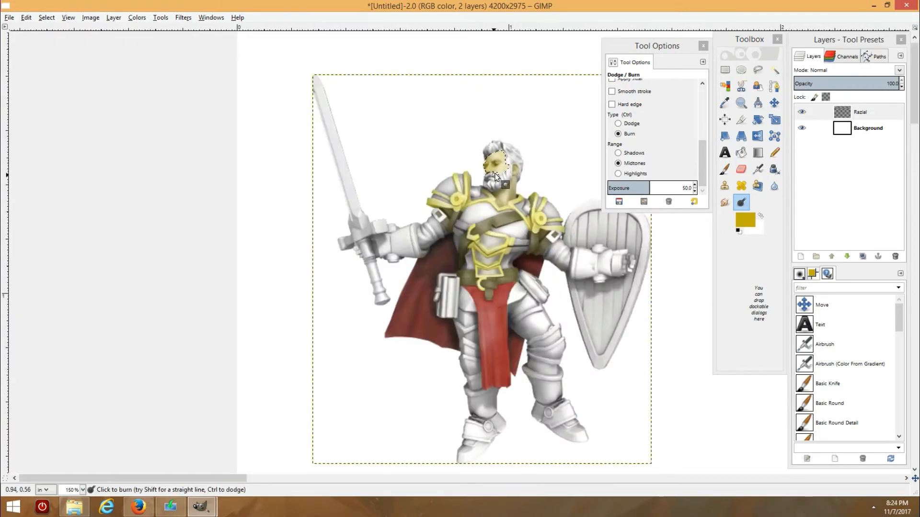
pyautogui.click(702, 45)
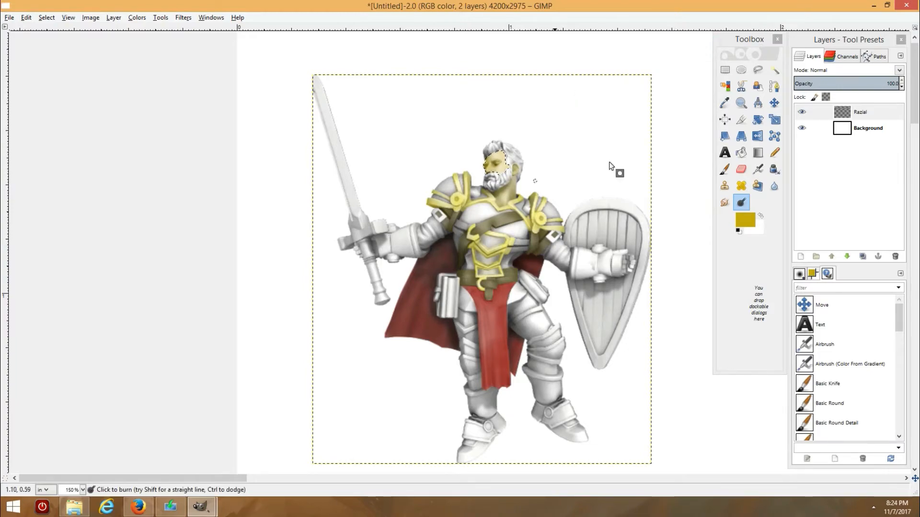
pyautogui.click(756, 71)
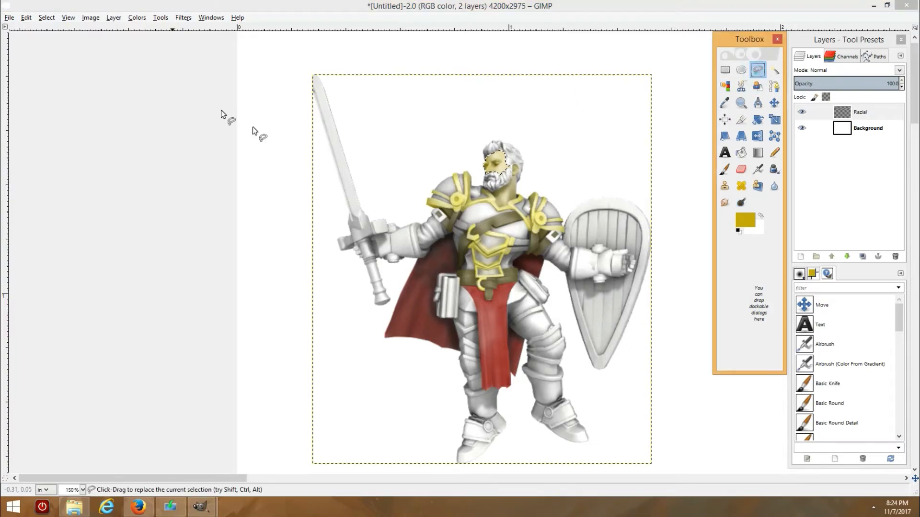
pyautogui.click(50, 18)
pyautogui.click(74, 48)
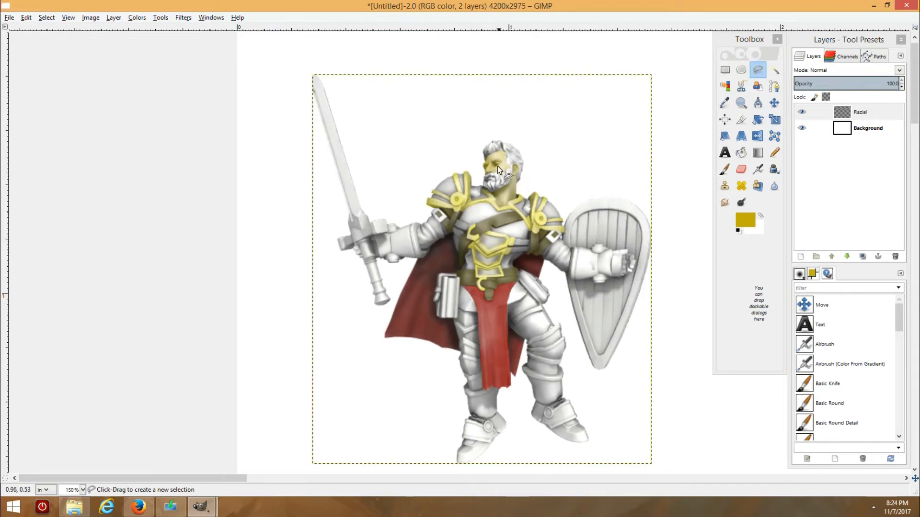
# Step: Examine the shaded face up close and the figure as a whole
pyautogui.scroll(5, 498, 166)
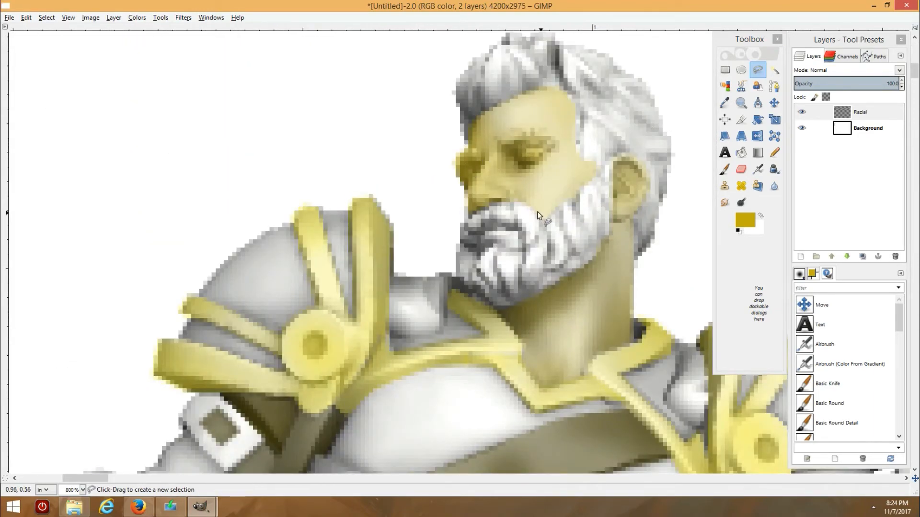
pyautogui.scroll(-7, 593, 178)
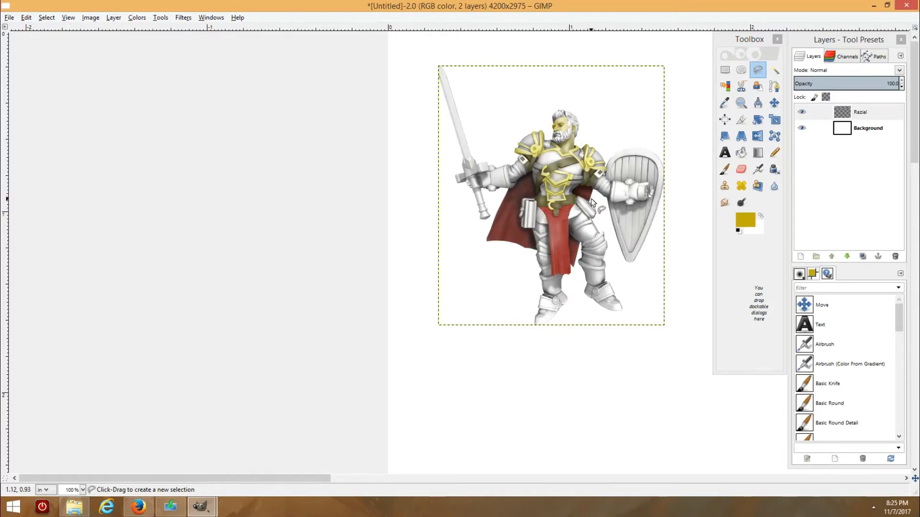
pyautogui.keyDown('ctrl'); pyautogui.scroll(3, 592, 201); pyautogui.keyUp('ctrl')
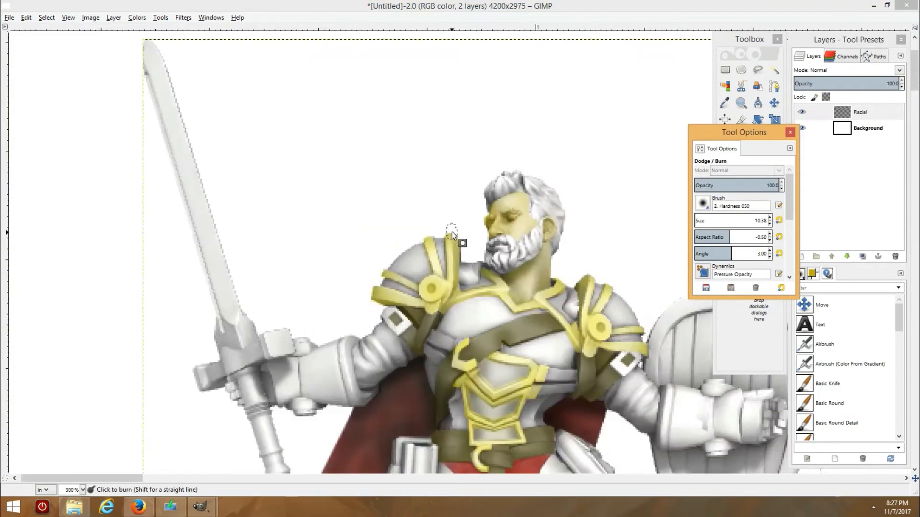
pyautogui.keyDown('ctrl'); pyautogui.scroll(-8, 453, 232); pyautogui.keyUp('ctrl')
pyautogui.keyDown('ctrl'); pyautogui.scroll(10, 485, 223); pyautogui.keyUp('ctrl')
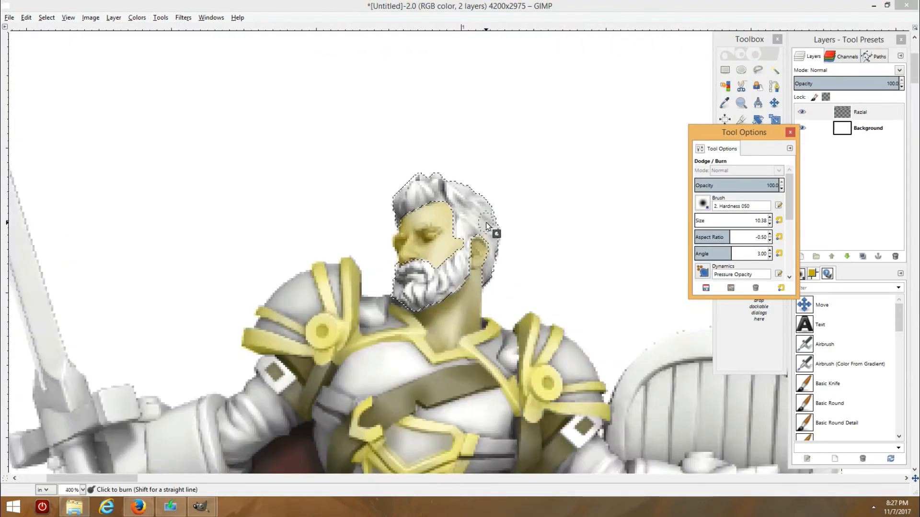
# Step: Set the burn range to Midtones and burn the selected hair, using undo and redo to compare the stroke's effect
pyautogui.scroll(-5, 738, 225)
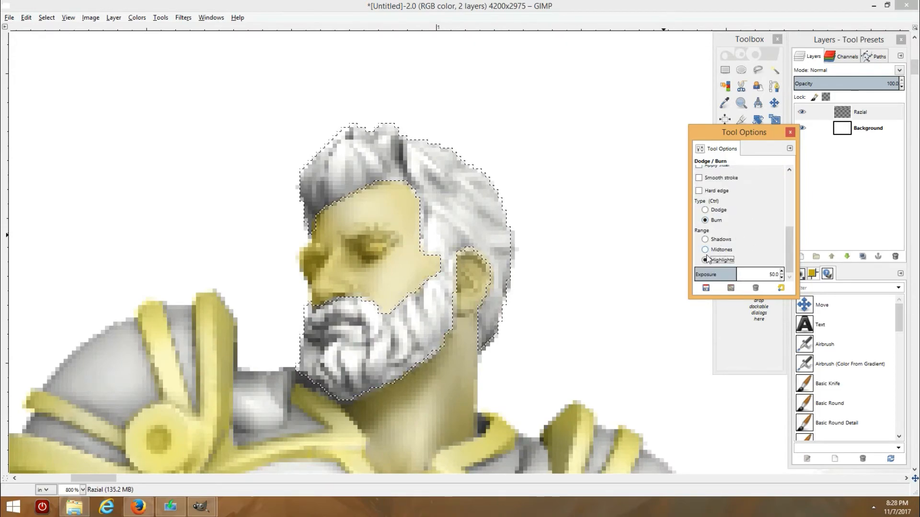
pyautogui.click(721, 250)
pyautogui.moveTo(408, 152)
pyautogui.mouseDown()
pyautogui.moveTo(338, 162)
pyautogui.moveTo(324, 186)
pyautogui.mouseUp()
pyautogui.hotkey('ctrl', 'z')
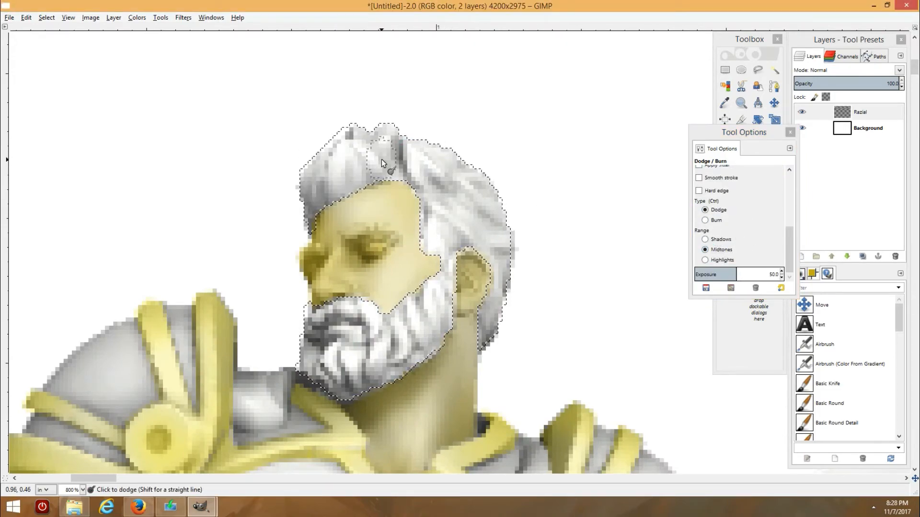
pyautogui.hotkey('ctrl', 'y')
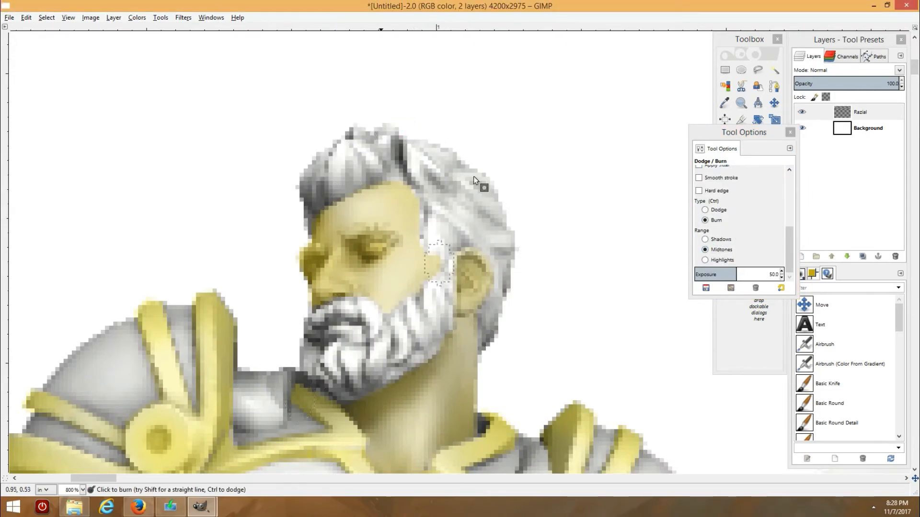
pyautogui.scroll(-10, 510, 118)
pyautogui.scroll(4, 522, 120)
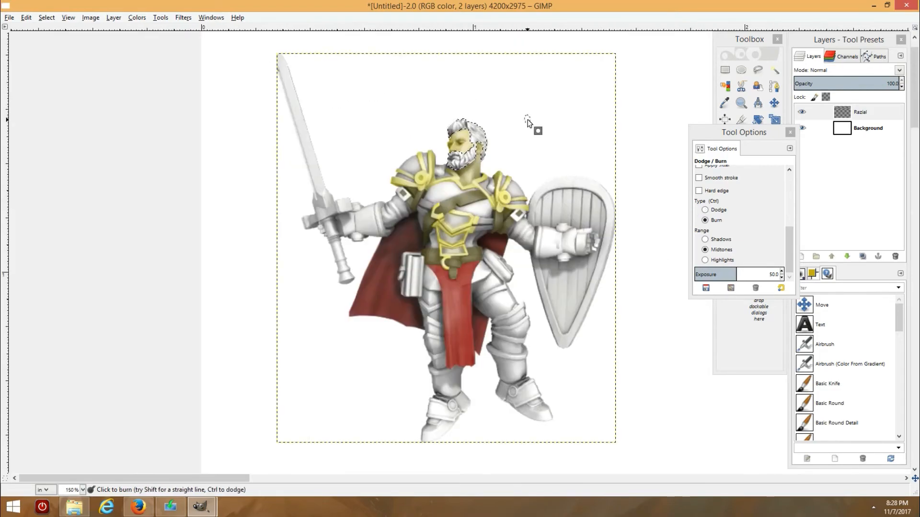
# Step: Set the burn range to Highlights and darken the light areas of the selected hair and beard
pyautogui.scroll(4, 526, 122)
pyautogui.click(705, 260)
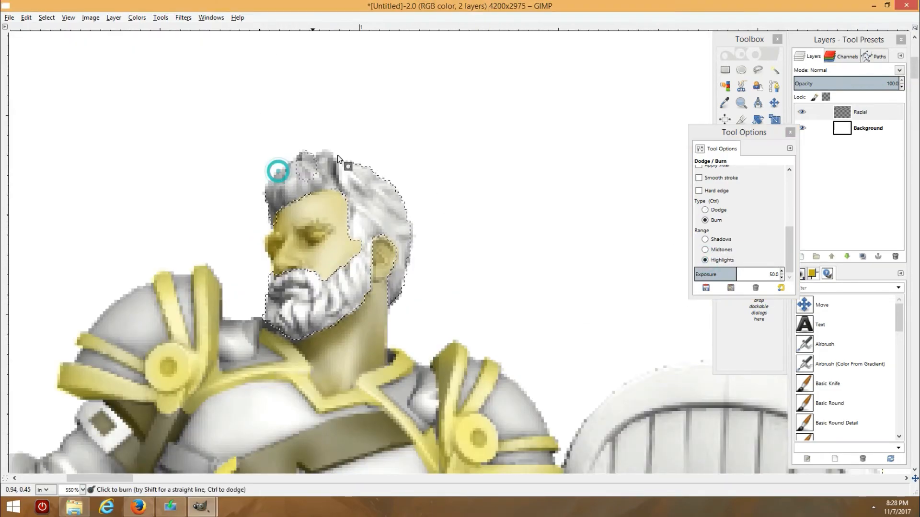
pyautogui.moveTo(338, 158)
pyautogui.mouseDown()
pyautogui.moveTo(286, 197)
pyautogui.moveTo(408, 210)
pyautogui.moveTo(408, 227)
pyautogui.moveTo(344, 264)
pyautogui.moveTo(355, 313)
pyautogui.mouseUp()
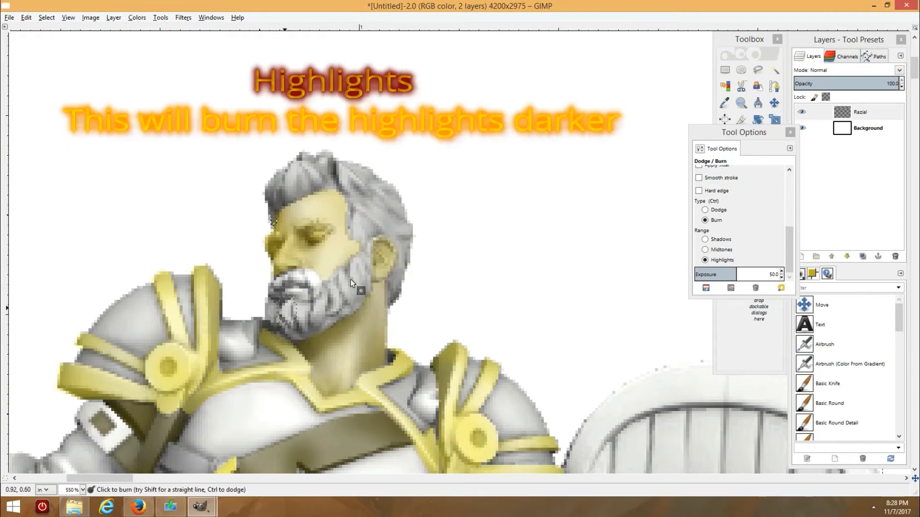
pyautogui.moveTo(350, 280); pyautogui.dragTo(382, 217)
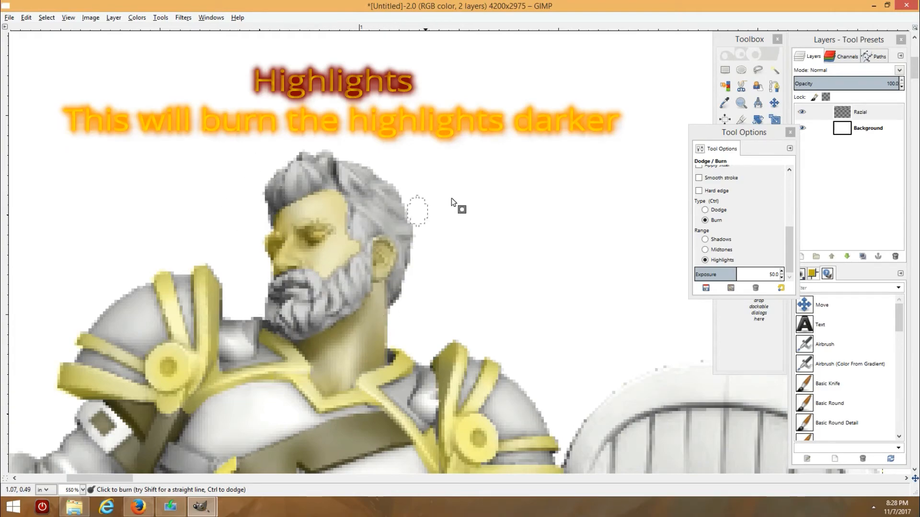
pyautogui.press('1')
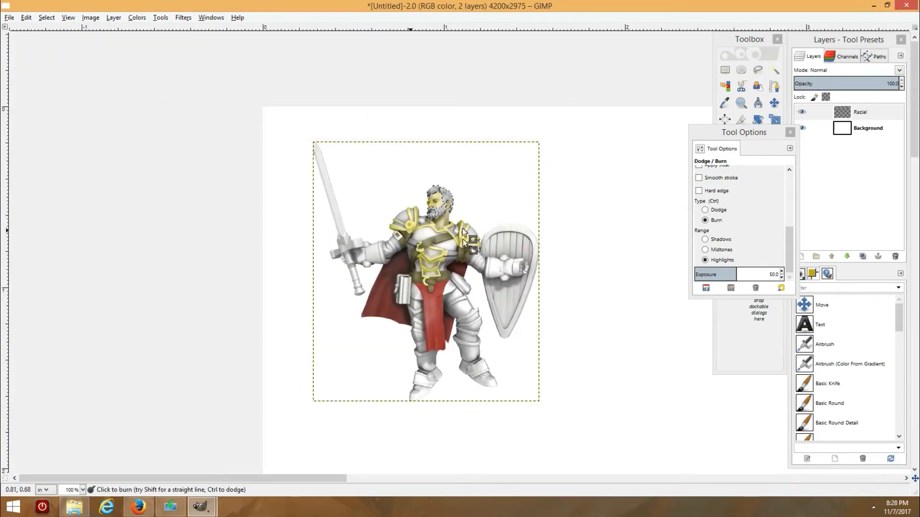
# Step: Set the burn range to Shadows and darken the dark areas of the selected hair and beard
pyautogui.scroll(5, 445, 201)
pyautogui.click(705, 239)
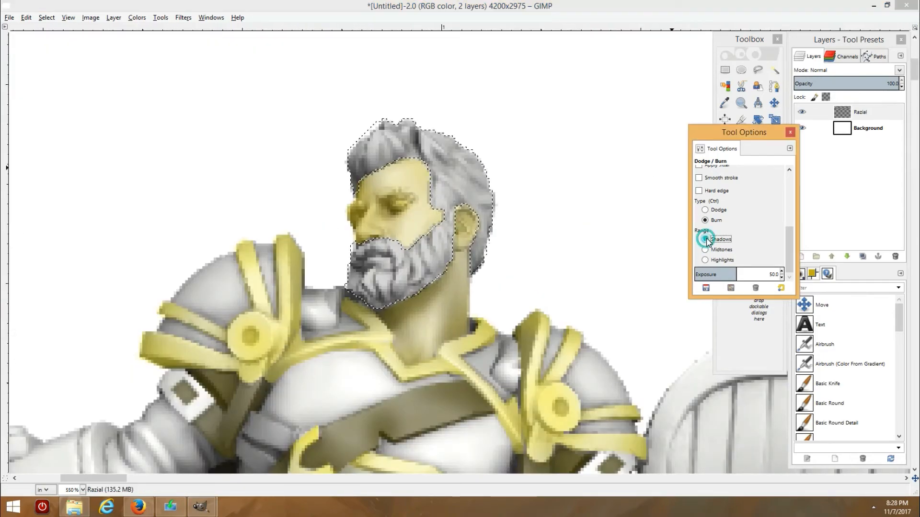
pyautogui.moveTo(355, 164)
pyautogui.mouseDown()
pyautogui.moveTo(357, 185)
pyautogui.moveTo(403, 160)
pyautogui.moveTo(421, 119)
pyautogui.moveTo(386, 126)
pyautogui.moveTo(420, 240)
pyautogui.moveTo(332, 283)
pyautogui.moveTo(358, 276)
pyautogui.mouseUp()
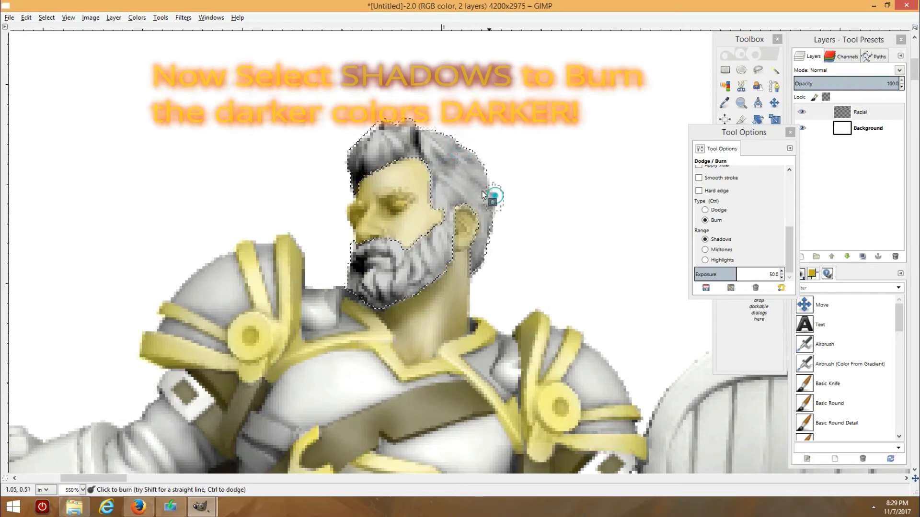
pyautogui.moveTo(479, 252); pyautogui.dragTo(443, 234)
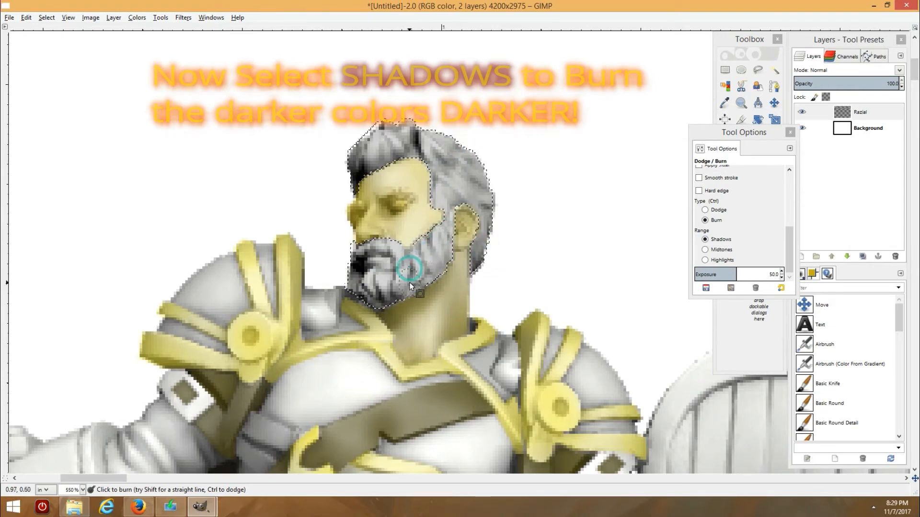
pyautogui.moveTo(409, 282); pyautogui.dragTo(383, 235)
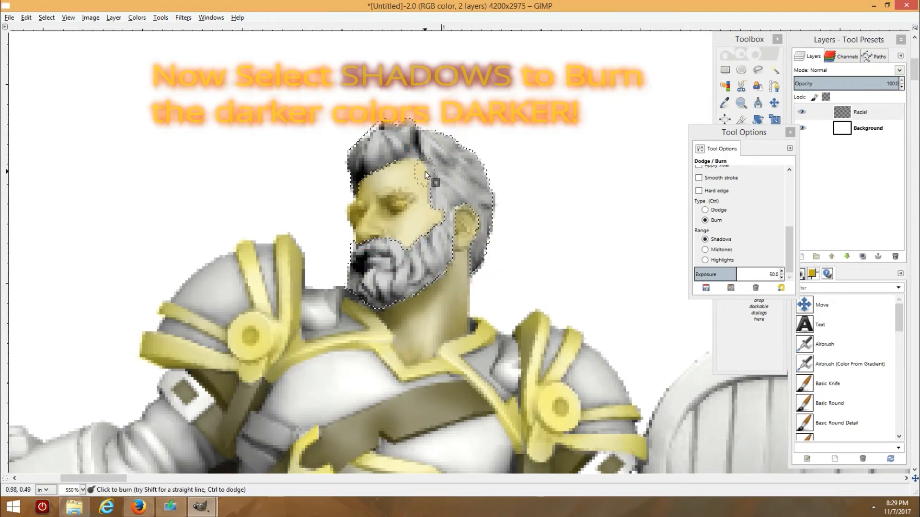
pyautogui.moveTo(425, 172)
pyautogui.mouseDown()
pyautogui.moveTo(436, 197)
pyautogui.moveTo(470, 161)
pyautogui.mouseUp()
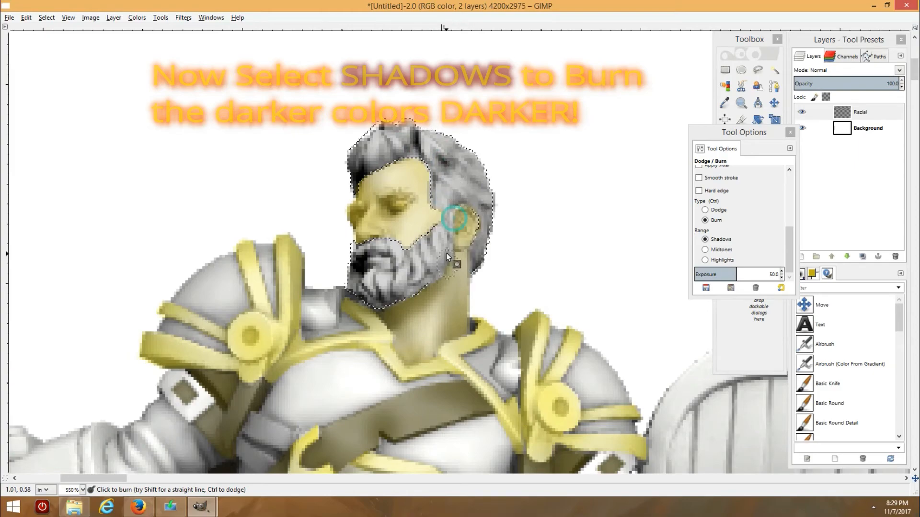
pyautogui.moveTo(443, 265); pyautogui.dragTo(382, 302)
pyautogui.moveTo(477, 168)
pyautogui.mouseDown()
pyautogui.moveTo(491, 204)
pyautogui.moveTo(485, 187)
pyautogui.mouseUp()
# Step: Clear the selection around the knight's hair and beard
pyautogui.keyDown('ctrl'); pyautogui.scroll(-5, 544, 127); pyautogui.keyUp('ctrl')
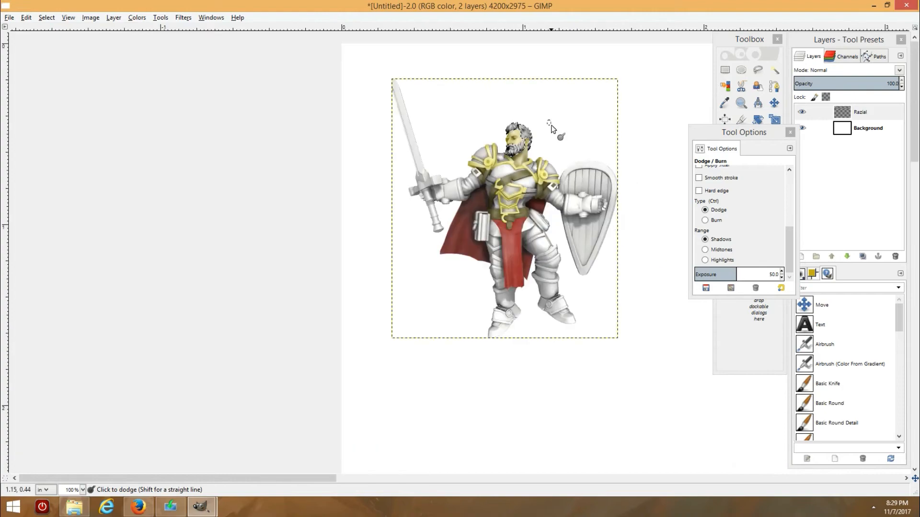
pyautogui.click(46, 17)
pyautogui.click(56, 43)
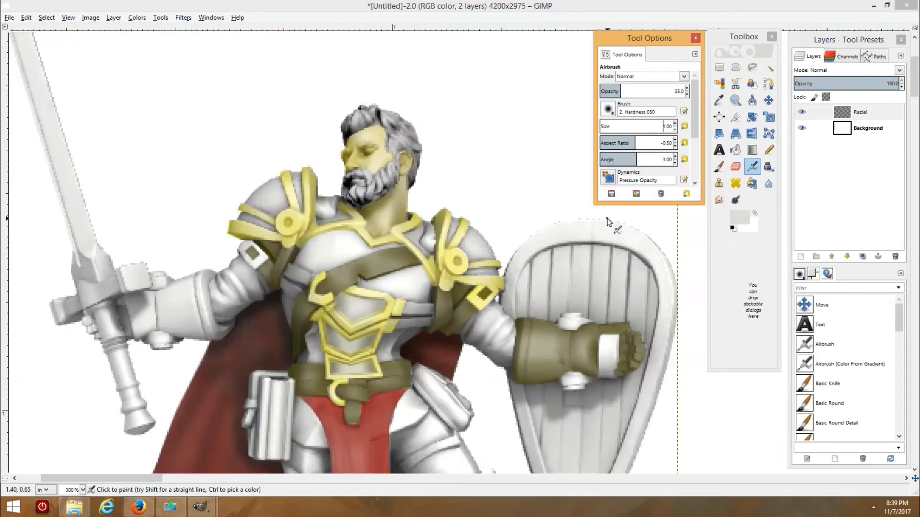
# Step: Raise the Airbrush flow to 50.7 and paint both eyebrows light grey with a size 3 brush
pyautogui.scroll(3, 370, 142)
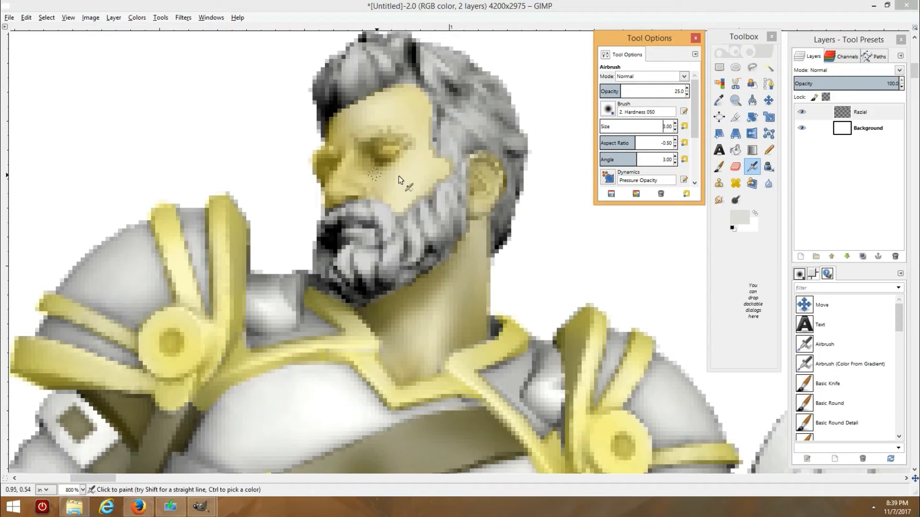
pyautogui.scroll(-5, 697, 102)
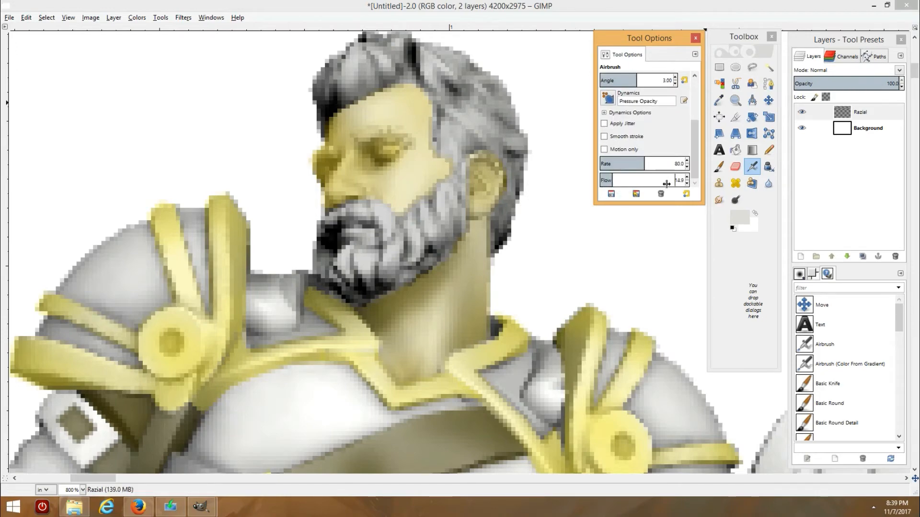
pyautogui.moveTo(356, 143); pyautogui.dragTo(389, 133)
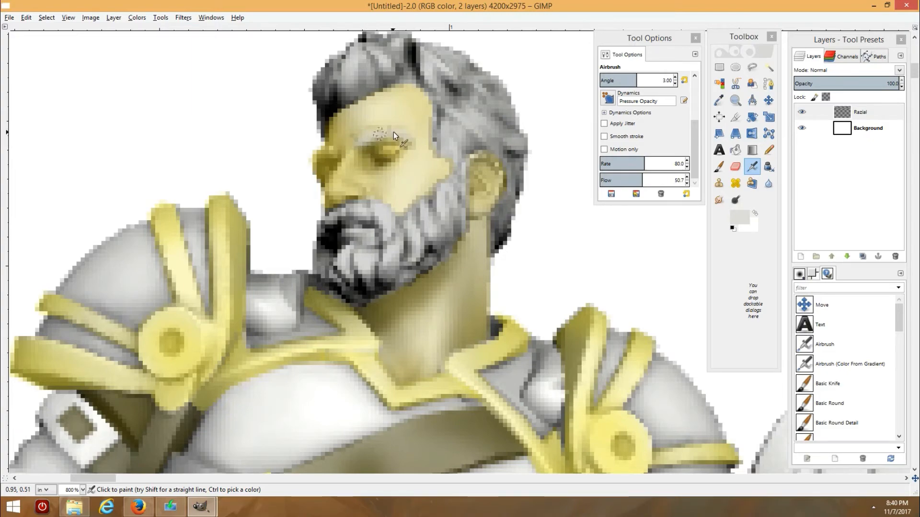
pyautogui.moveTo(367, 142); pyautogui.dragTo(389, 134)
pyautogui.moveTo(325, 157)
pyautogui.mouseDown()
pyautogui.moveTo(331, 153)
pyautogui.moveTo(317, 157)
pyautogui.moveTo(329, 149)
pyautogui.mouseUp()
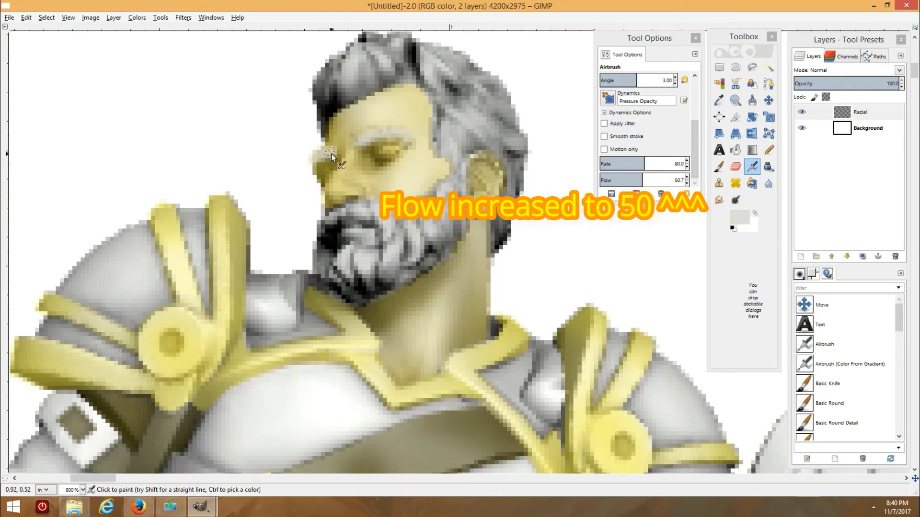
# Step: Burn the eyebrows and eye area with the Dodge/Burn range on Shadows, then touch up the eyebrow using Highlights
pyautogui.click(736, 200)
pyautogui.click(610, 126)
pyautogui.click(610, 144)
pyautogui.click(407, 134)
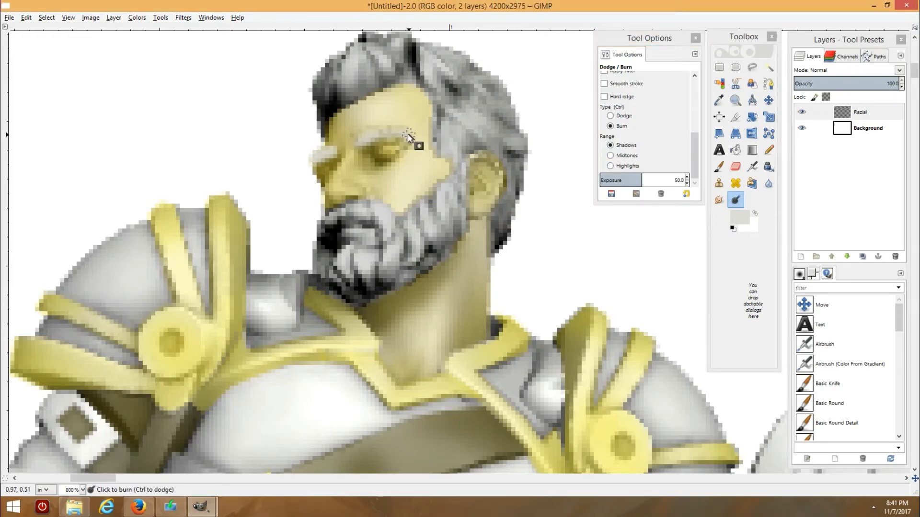
pyautogui.moveTo(319, 169); pyautogui.dragTo(373, 150)
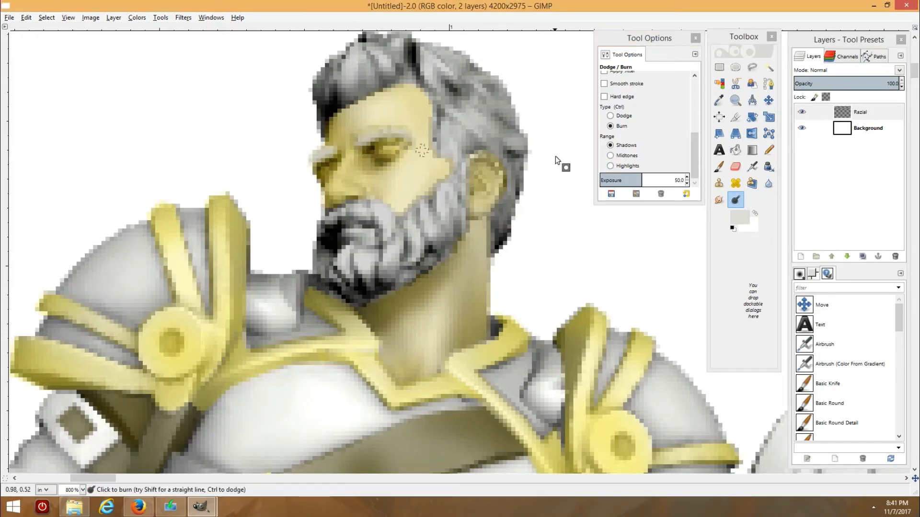
pyautogui.click(610, 165)
pyautogui.click(367, 137)
pyautogui.scroll(-5, 411, 161)
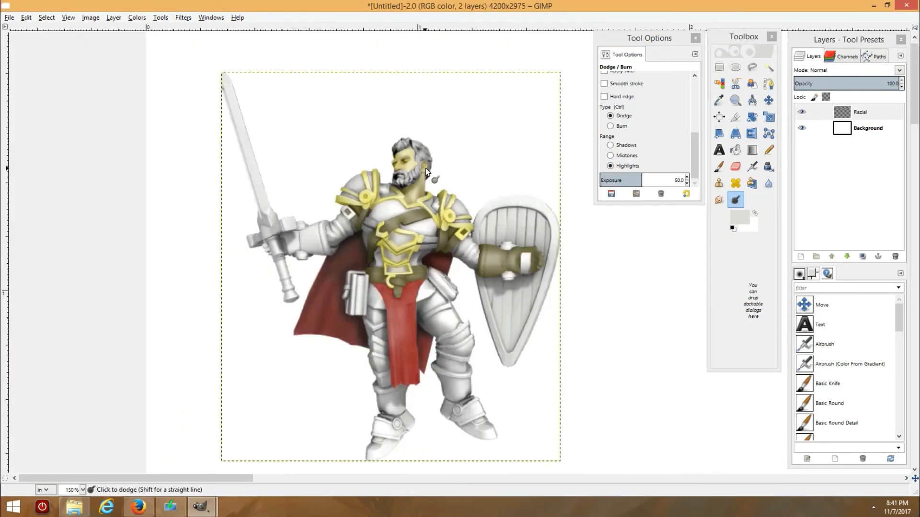
pyautogui.scroll(-1, 411, 161)
pyautogui.scroll(1, 411, 161)
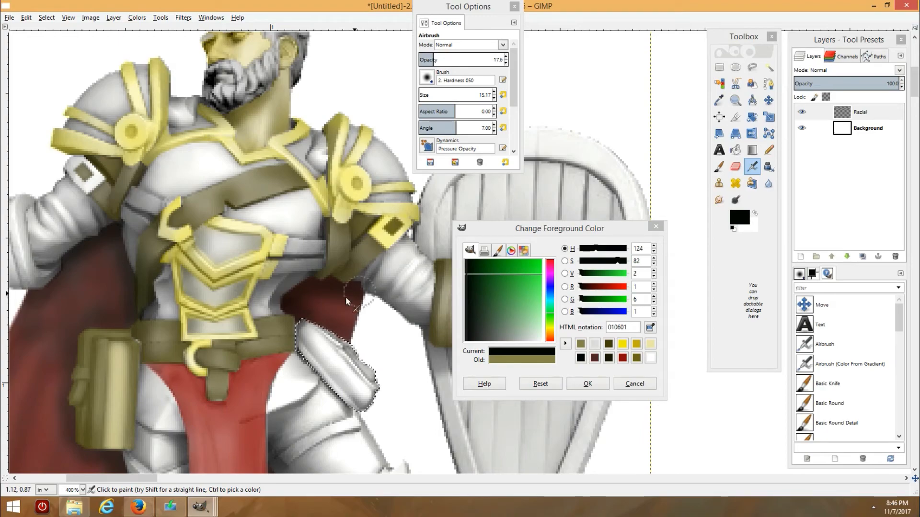
# Step: Airbrush the selected hip pouch with gold c1ae0e, then shade it with near-black 010601
pyautogui.click(636, 344)
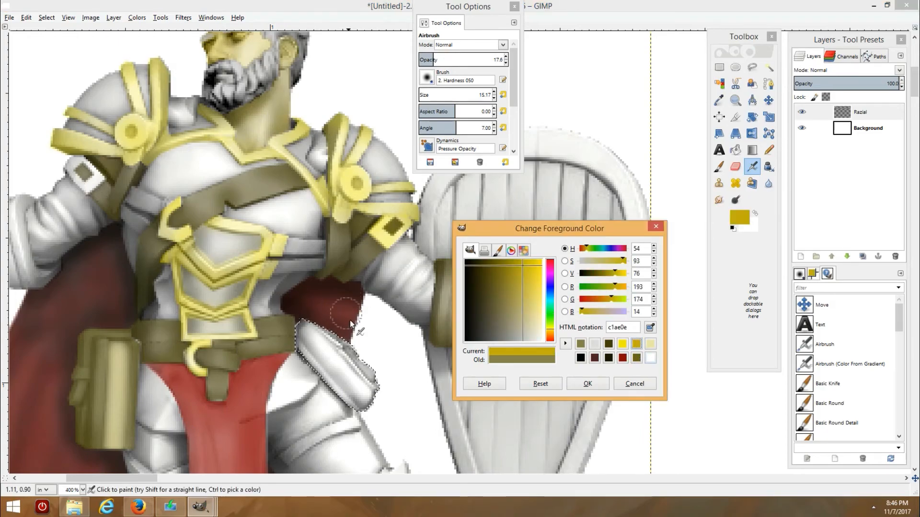
pyautogui.moveTo(353, 330)
pyautogui.mouseDown()
pyautogui.moveTo(392, 391)
pyautogui.moveTo(386, 399)
pyautogui.moveTo(314, 337)
pyautogui.moveTo(308, 362)
pyautogui.moveTo(374, 391)
pyautogui.moveTo(351, 408)
pyautogui.moveTo(298, 345)
pyautogui.mouseUp()
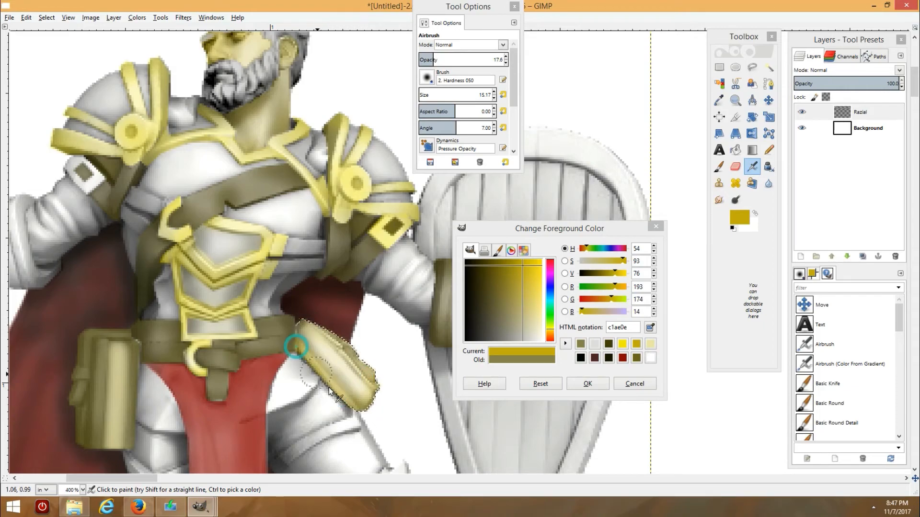
pyautogui.click(580, 358)
pyautogui.moveTo(371, 386)
pyautogui.mouseDown()
pyautogui.moveTo(356, 410)
pyautogui.moveTo(288, 335)
pyautogui.moveTo(337, 409)
pyautogui.moveTo(316, 364)
pyautogui.moveTo(324, 339)
pyautogui.moveTo(280, 334)
pyautogui.mouseUp()
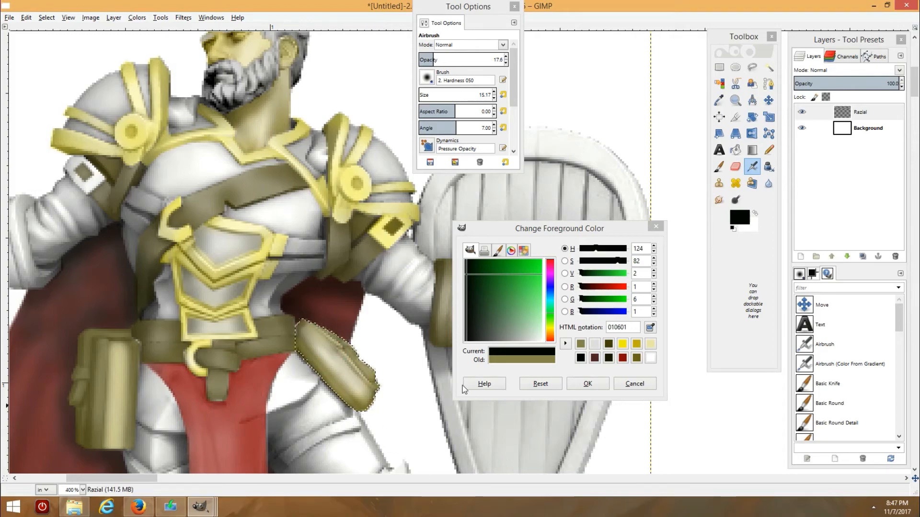
pyautogui.scroll(-1, 421, 366)
pyautogui.click(596, 386)
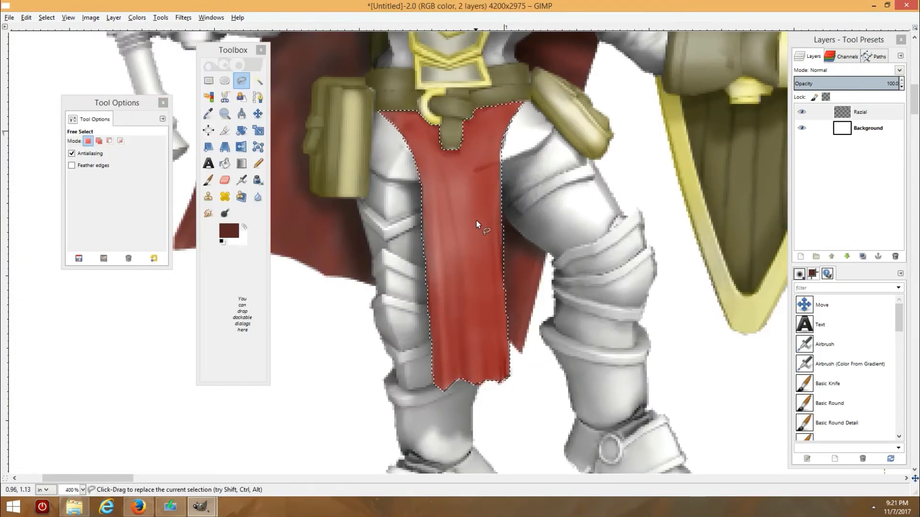
# Step: Airbrush fold shadows down the selected red waist cloth with dark red 532424 and a size 20 brush
pyautogui.click(229, 231)
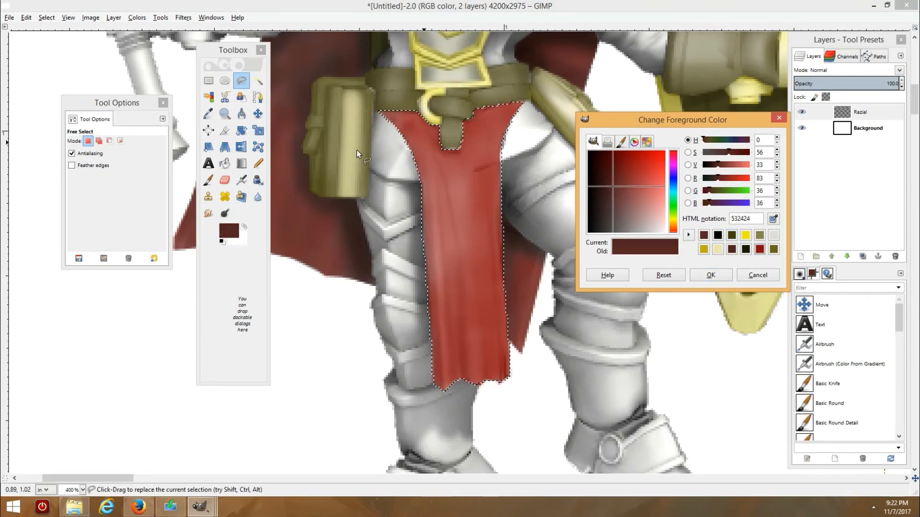
pyautogui.click(710, 275)
pyautogui.click(241, 180)
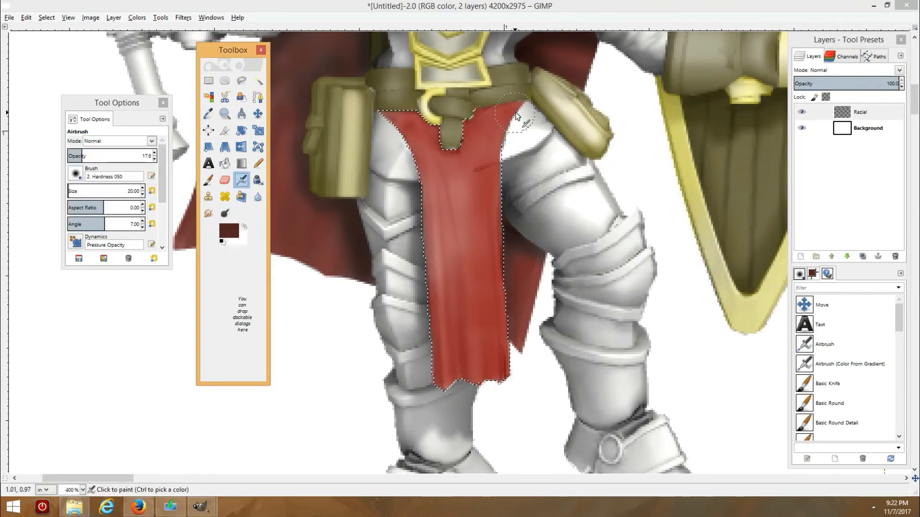
pyautogui.moveTo(450, 188); pyautogui.dragTo(458, 225)
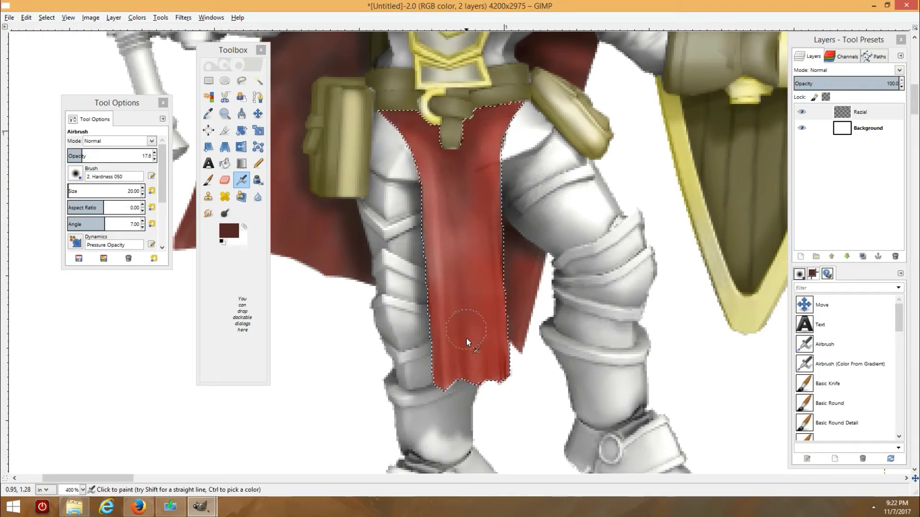
pyautogui.moveTo(457, 165)
pyautogui.mouseDown()
pyautogui.moveTo(468, 251)
pyautogui.moveTo(492, 276)
pyautogui.mouseUp()
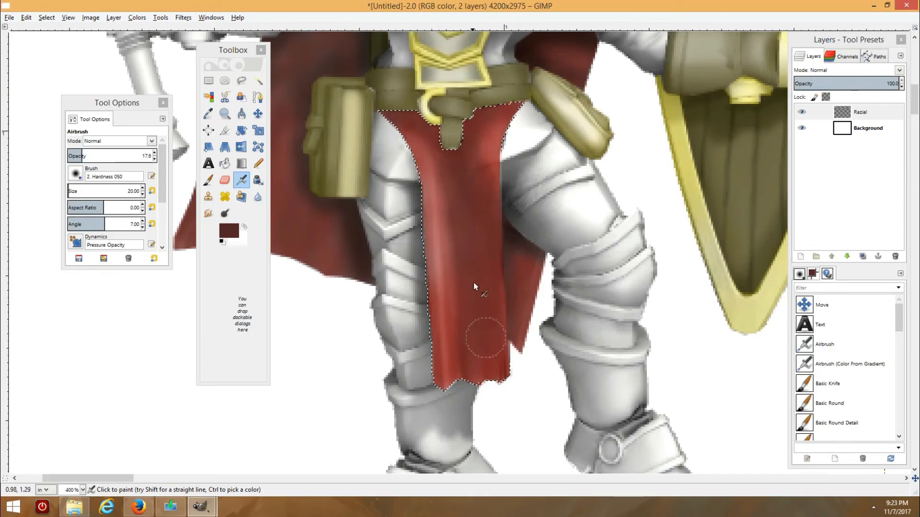
pyautogui.scroll(-3, 467, 179)
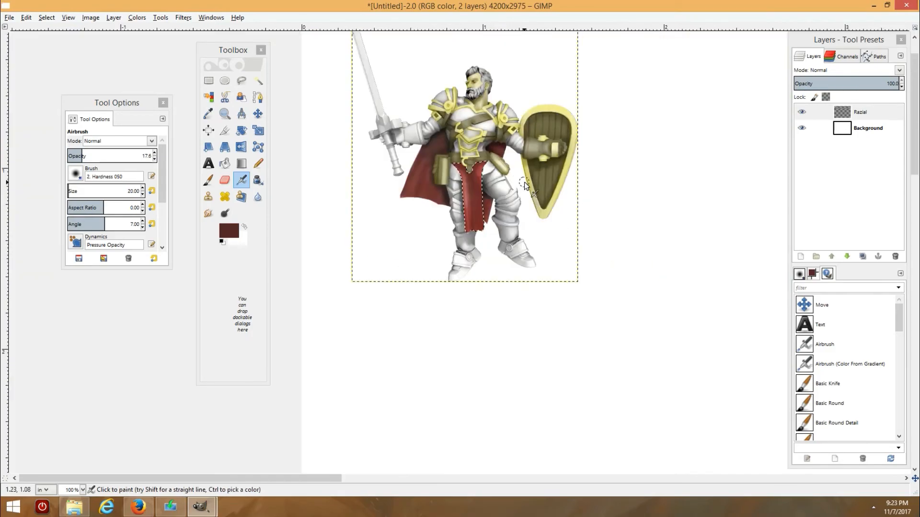
pyautogui.scroll(1, 487, 193)
pyautogui.scroll(2, 487, 193)
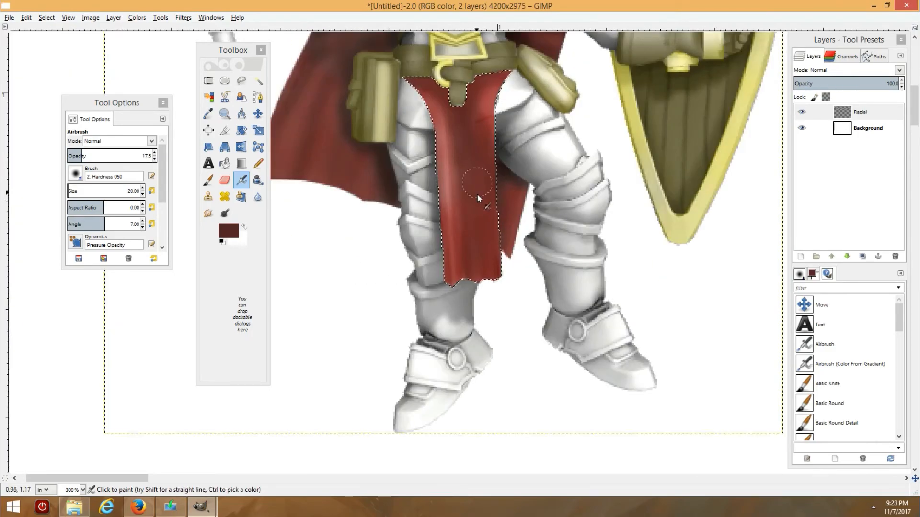
# Step: Change the foreground colour to near-black 010601 and deepen the folds of the waist cloth with the Airbrush
pyautogui.click(228, 230)
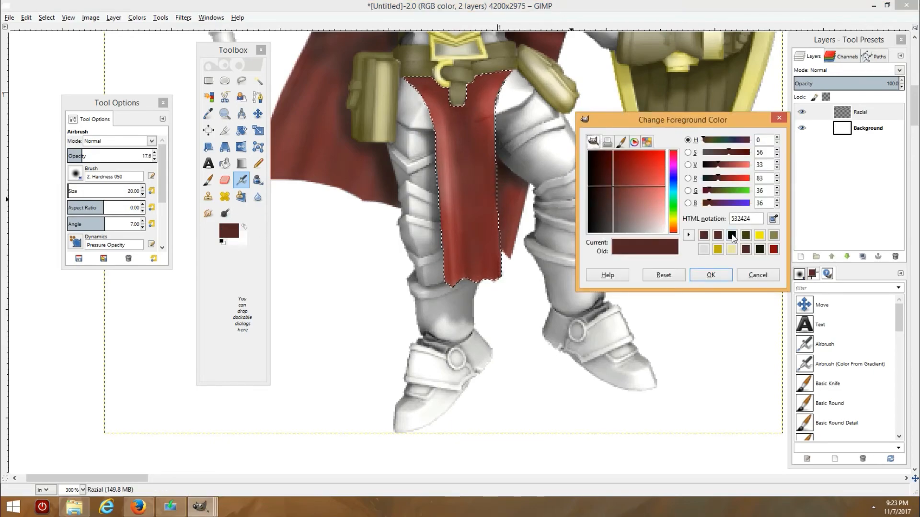
pyautogui.click(731, 237)
pyautogui.click(703, 275)
pyautogui.click(463, 121)
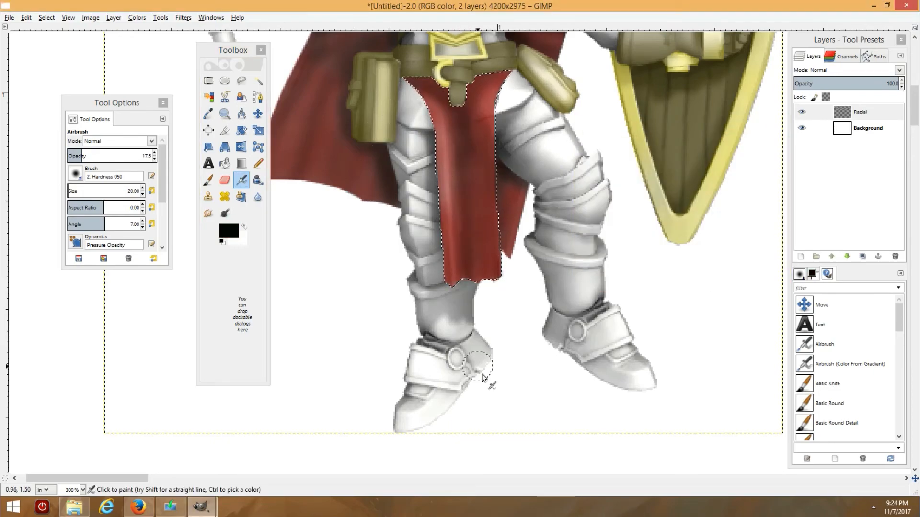
pyautogui.scroll(-3, 484, 211)
pyautogui.scroll(4, 483, 212)
# Step: Switch the foreground to a muted red, airbrush over the waist cloth's folds and clear the selection
pyautogui.click(228, 231)
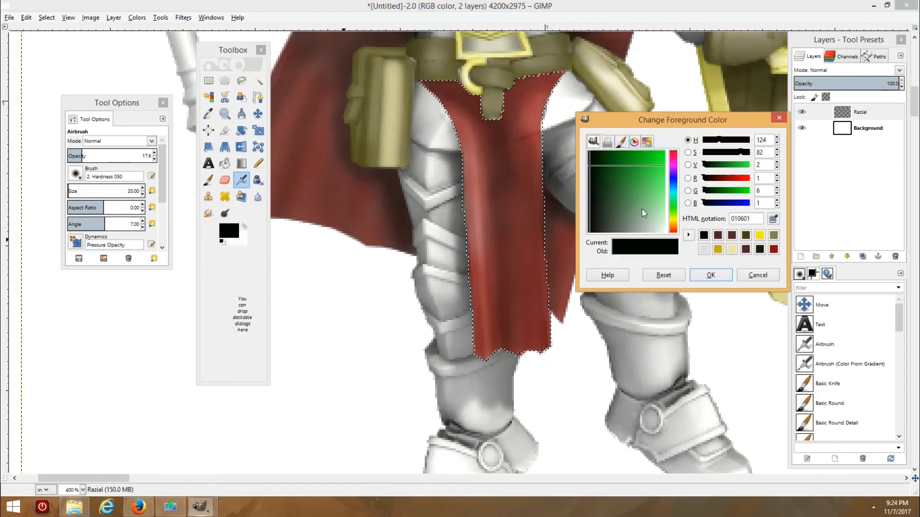
pyautogui.click(759, 234)
pyautogui.click(772, 248)
pyautogui.click(706, 275)
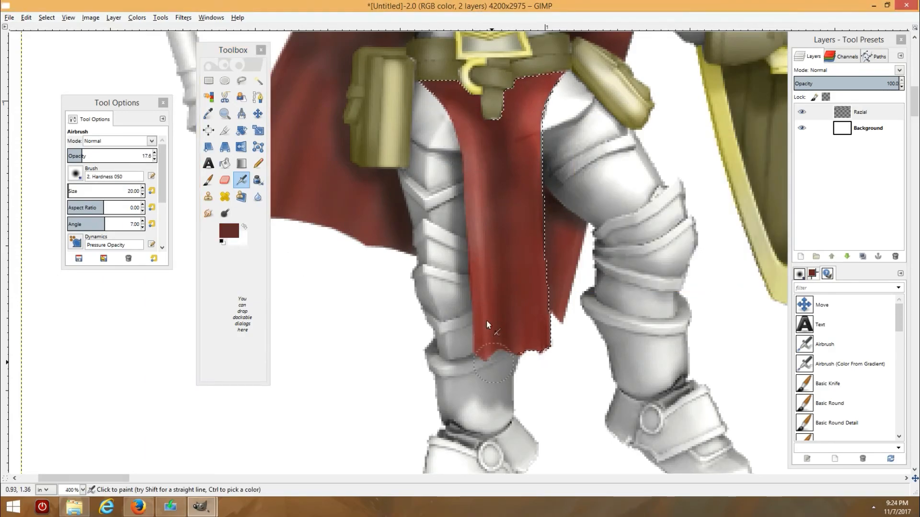
pyautogui.scroll(-3, 484, 323)
pyautogui.click(46, 18)
pyautogui.click(57, 39)
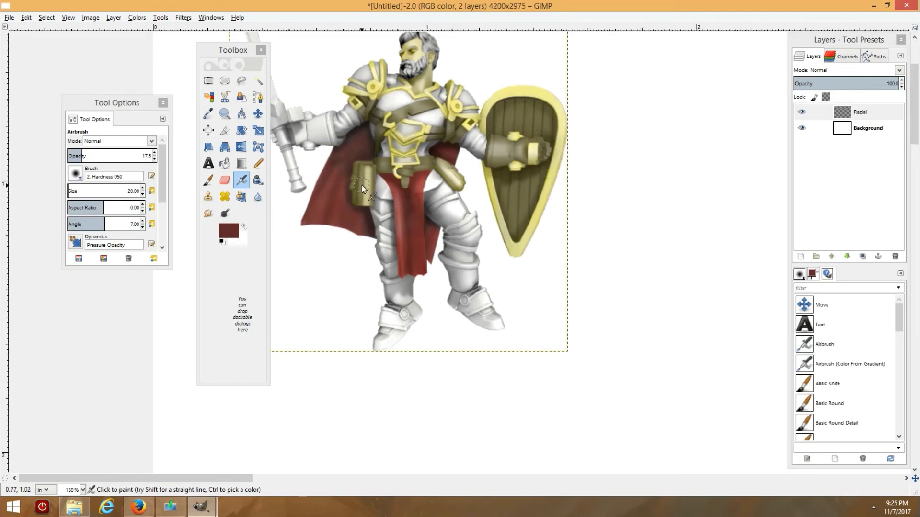
# Step: Move the Toolbox beside the layers dialog and erase the round studs protruding from the sword-arm gauntlet with a size 20 Eraser
pyautogui.scroll(3, 280, 81)
pyautogui.moveTo(236, 53); pyautogui.dragTo(750, 45)
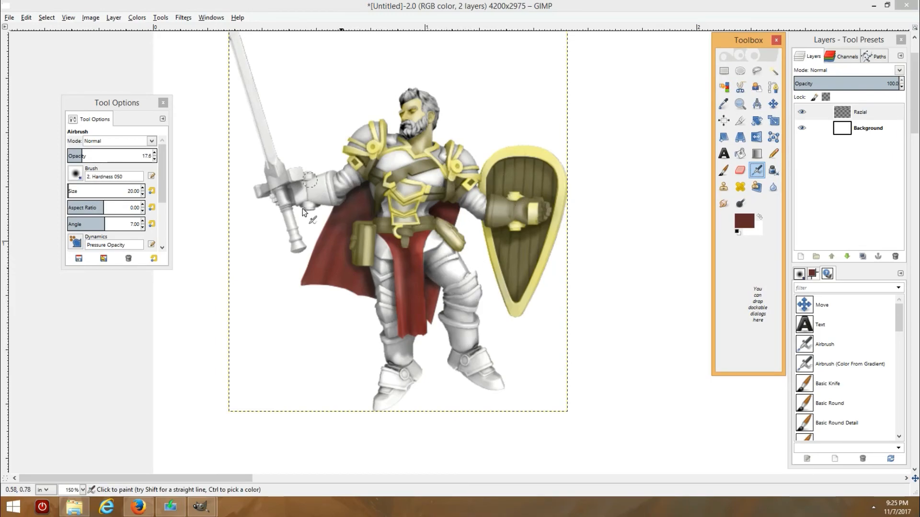
pyautogui.scroll(2, 309, 187)
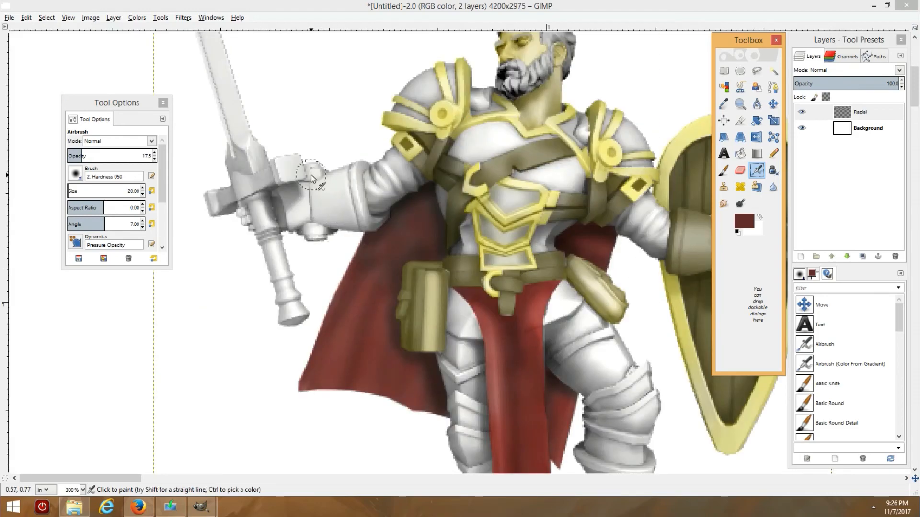
pyautogui.moveTo(135, 479)
pyautogui.mouseDown()
pyautogui.moveTo(172, 482)
pyautogui.moveTo(125, 479)
pyautogui.mouseUp()
pyautogui.click(740, 170)
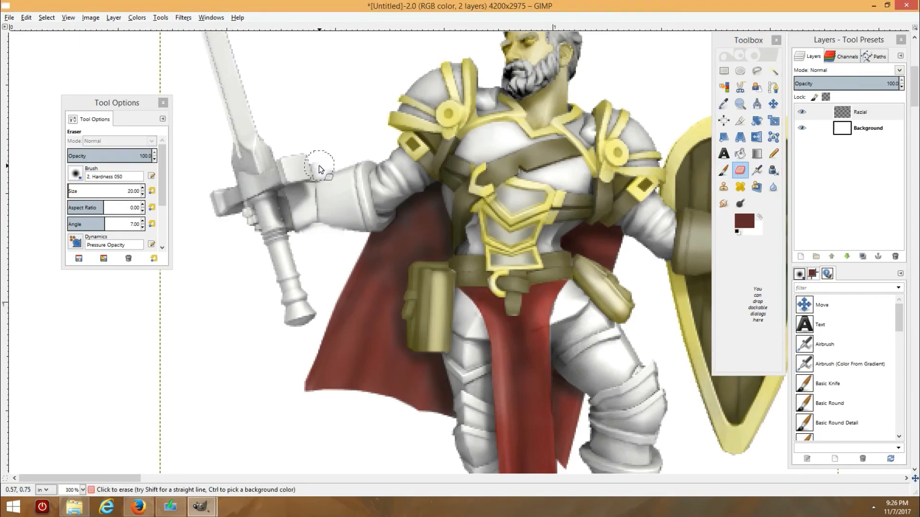
pyautogui.scroll(-5, 370, 124)
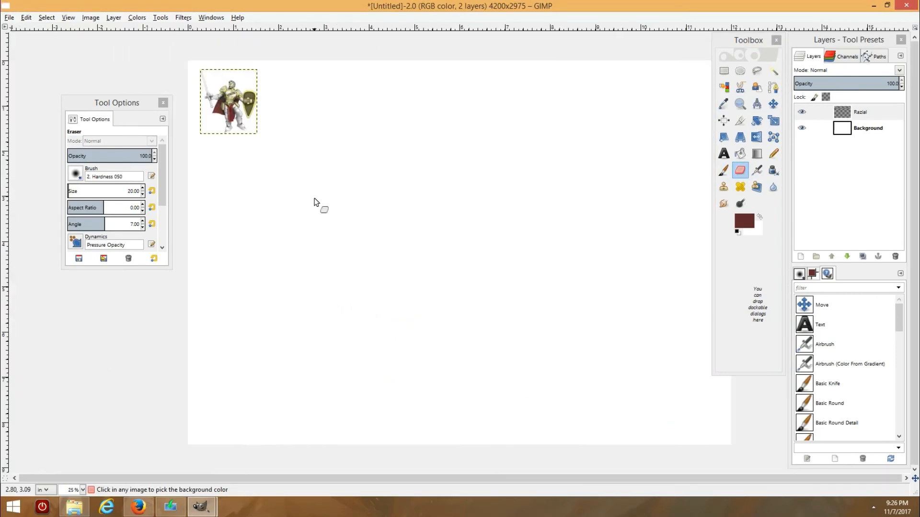
pyautogui.scroll(6, 174, 99)
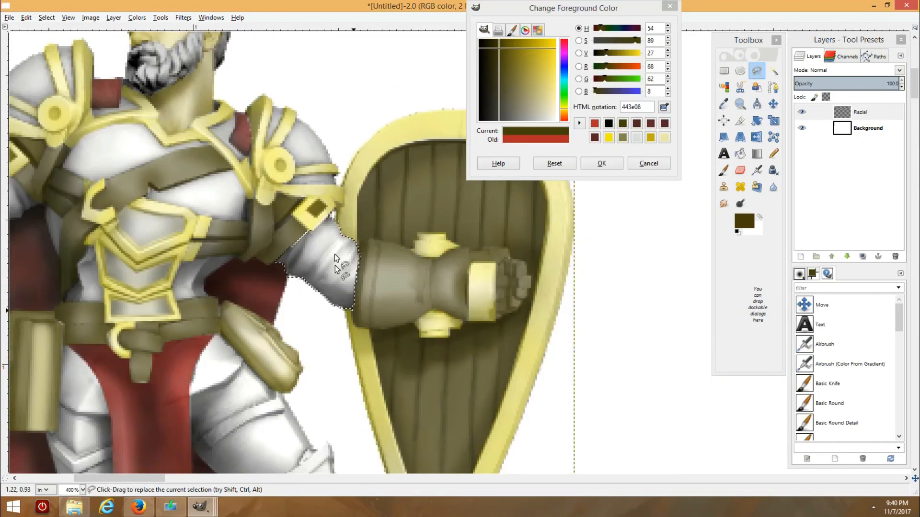
# Step: Airbrush the selected shield-arm sleeve with dark olive 443e08
pyautogui.click(622, 123)
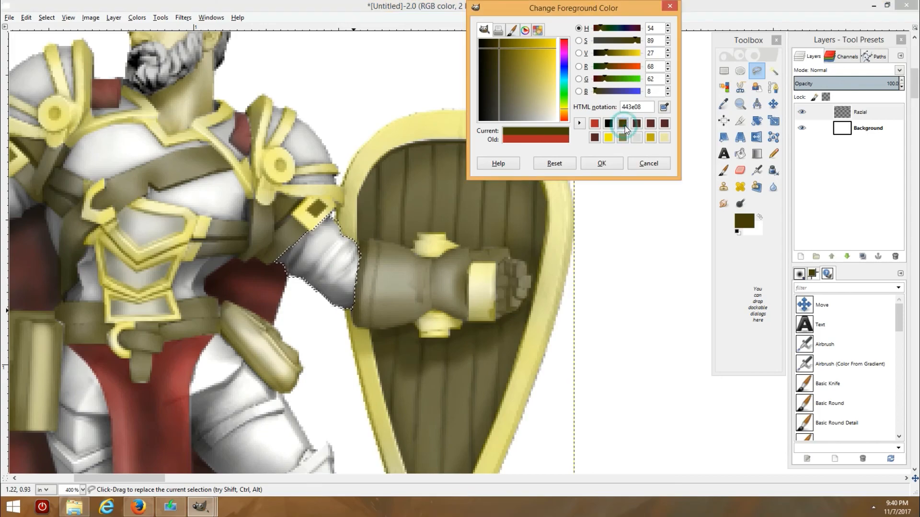
pyautogui.click(757, 170)
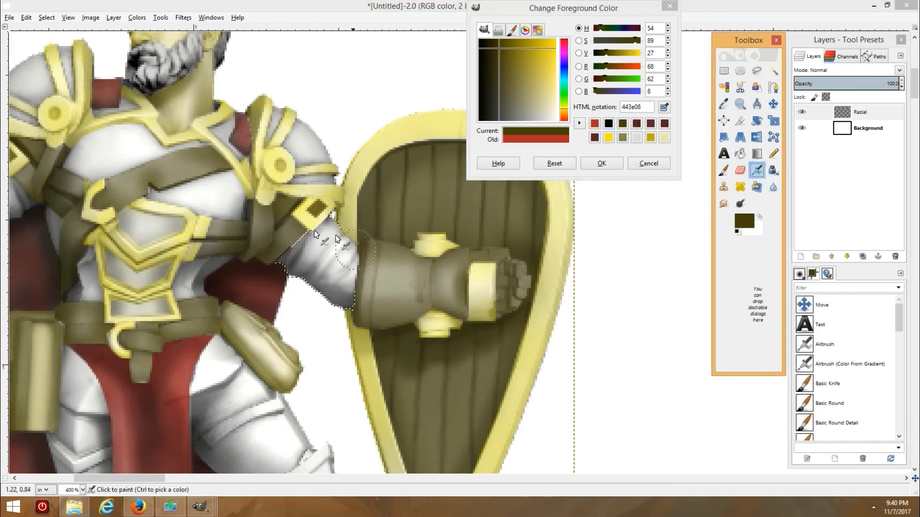
pyautogui.moveTo(344, 234)
pyautogui.mouseDown()
pyautogui.moveTo(362, 292)
pyautogui.moveTo(386, 270)
pyautogui.mouseUp()
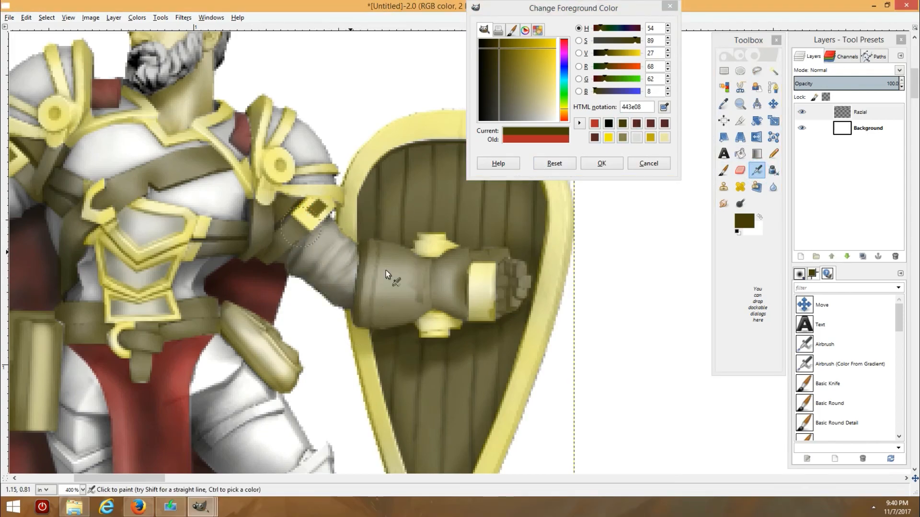
pyautogui.scroll(-2, 272, 228)
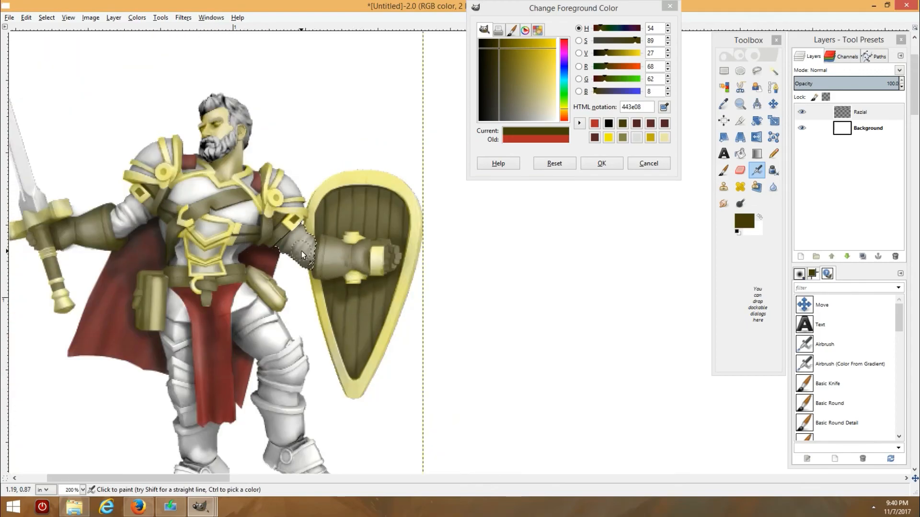
pyautogui.scroll(2, 301, 254)
# Step: Change the foreground colour to pale yellow ede6a6 and airbrush highlights over the shield-arm sleeve
pyautogui.click(664, 137)
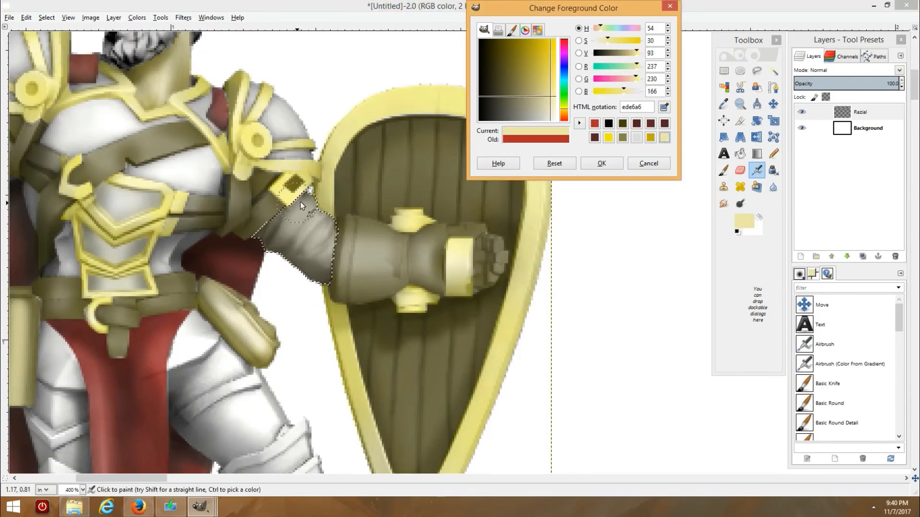
pyautogui.moveTo(300, 202)
pyautogui.mouseDown()
pyautogui.moveTo(334, 257)
pyautogui.moveTo(268, 229)
pyautogui.moveTo(346, 292)
pyautogui.moveTo(288, 204)
pyautogui.moveTo(355, 239)
pyautogui.moveTo(267, 200)
pyautogui.moveTo(335, 273)
pyautogui.moveTo(331, 291)
pyautogui.moveTo(272, 198)
pyautogui.mouseUp()
pyautogui.scroll(-2, 228, 212)
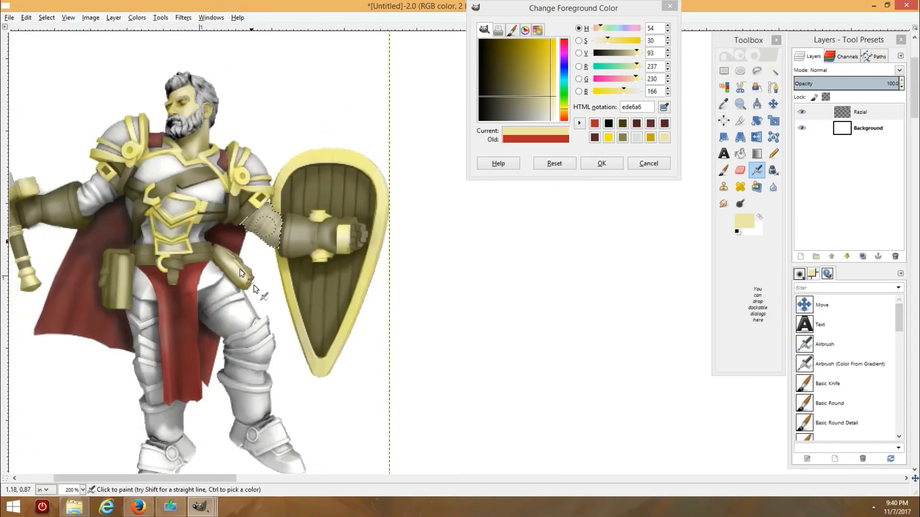
pyautogui.hscroll(-5, 225, 191)
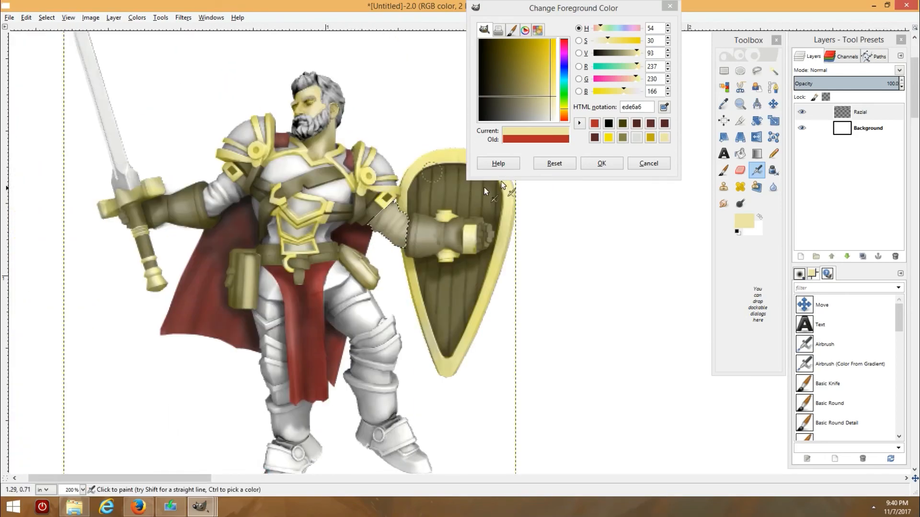
# Step: Burn the shield-arm sleeve's shadows with Dodge/Burn at size 20 and 50 exposure, and clear the selection
pyautogui.doubleClick(740, 203)
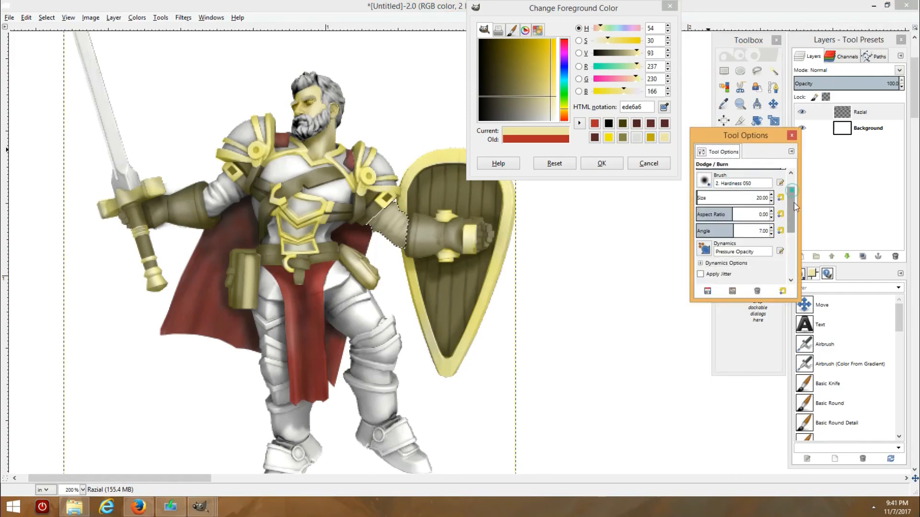
pyautogui.scroll(-5, 794, 203)
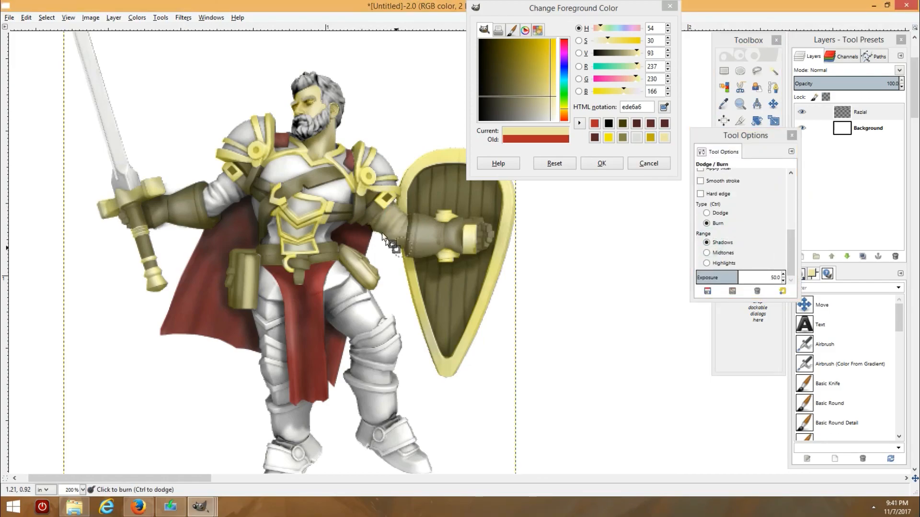
pyautogui.click(46, 17)
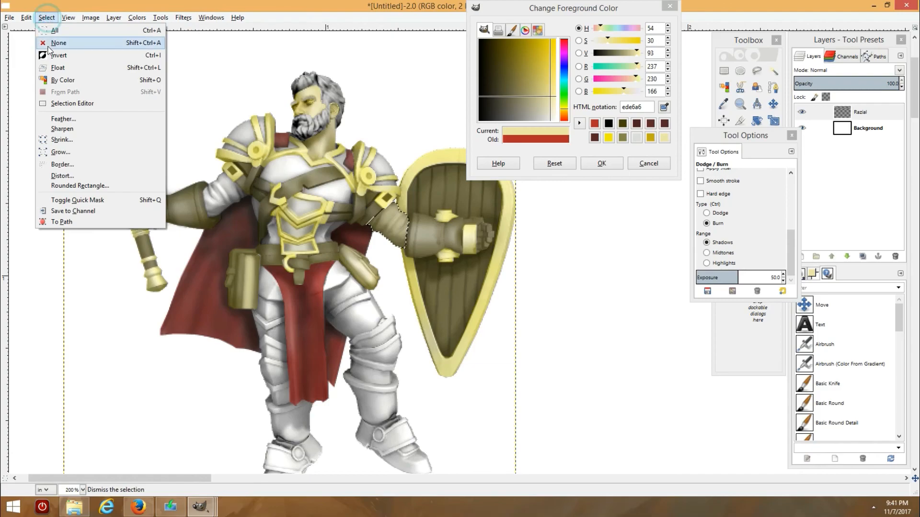
pyautogui.click(62, 42)
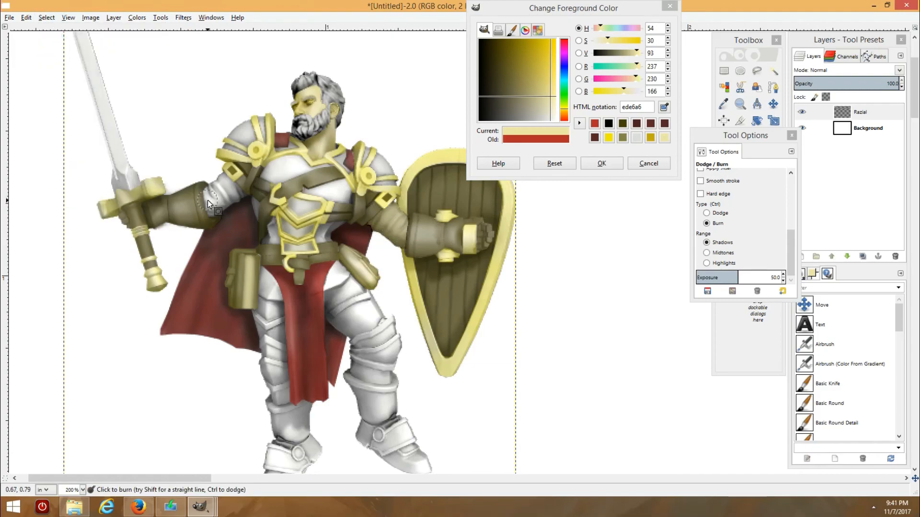
# Step: Outline the white sleeve of the sword arm between the gauntlet and the shoulder armour with Free Select
pyautogui.scroll(2, 208, 200)
pyautogui.click(756, 71)
pyautogui.click(240, 144)
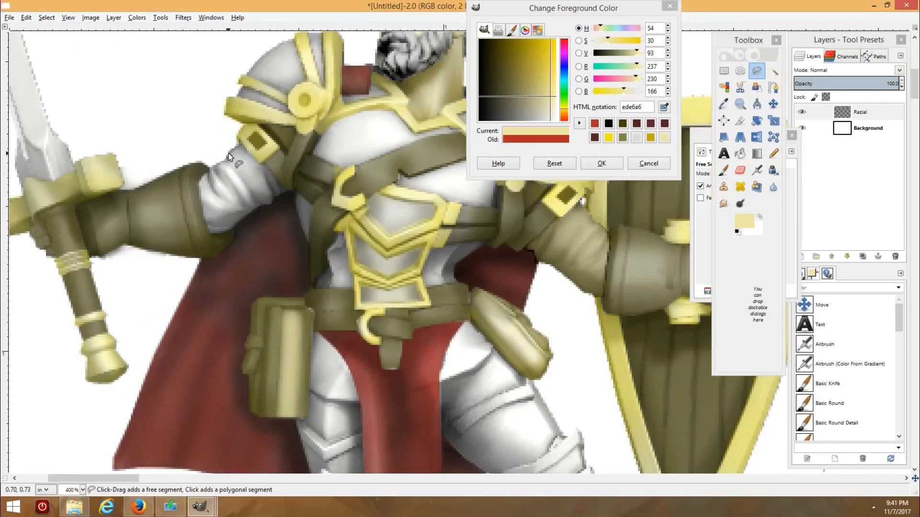
pyautogui.click(228, 154)
pyautogui.click(205, 172)
pyautogui.click(200, 202)
pyautogui.click(205, 223)
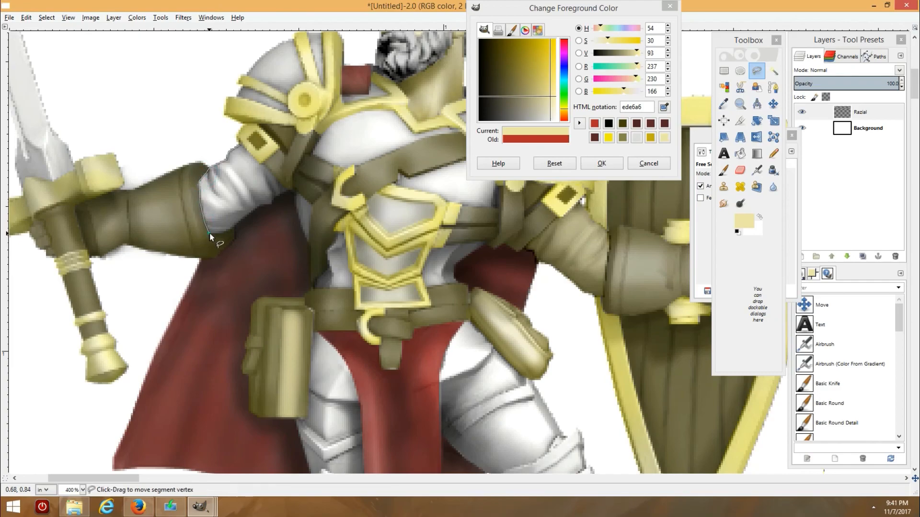
pyautogui.click(209, 233)
pyautogui.click(223, 232)
pyautogui.click(261, 205)
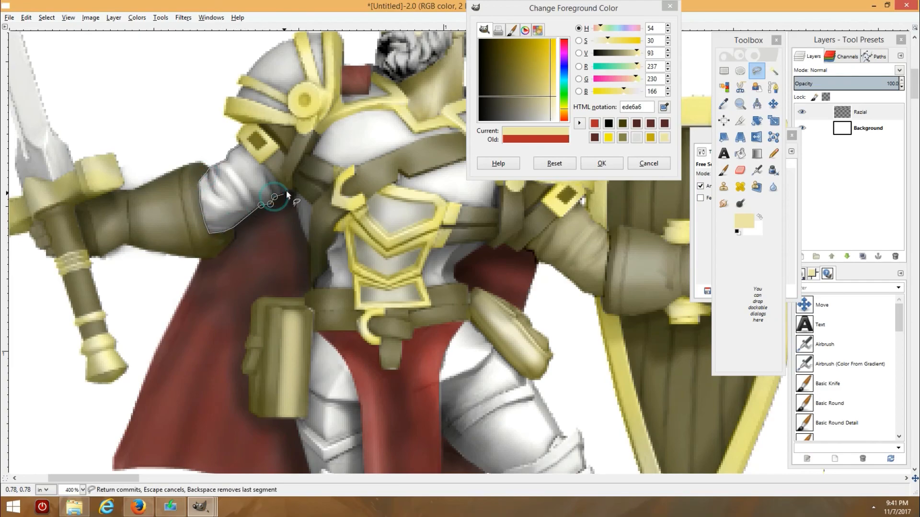
pyautogui.click(286, 190)
pyautogui.click(265, 165)
pyautogui.click(239, 145)
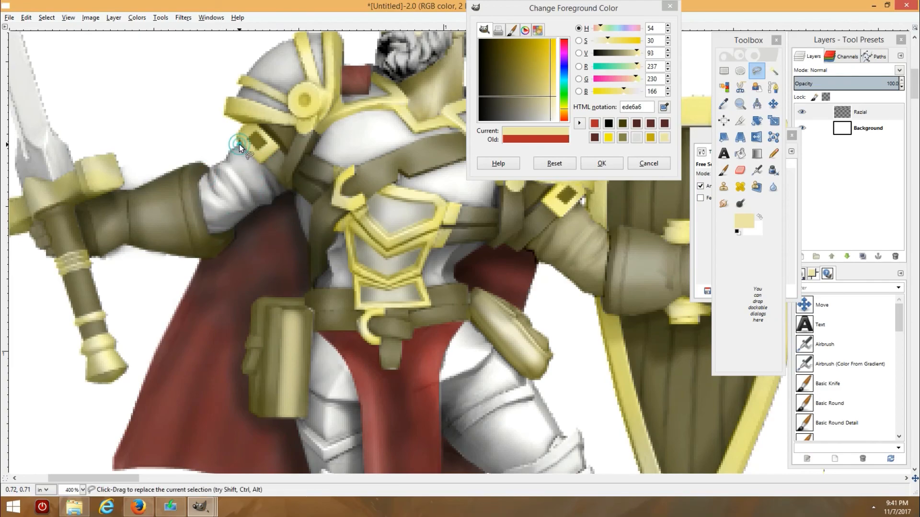
# Step: Set the foreground colour to dark olive 443e08 and airbrush the selected sword-arm sleeve
pyautogui.click(622, 123)
pyautogui.click(757, 171)
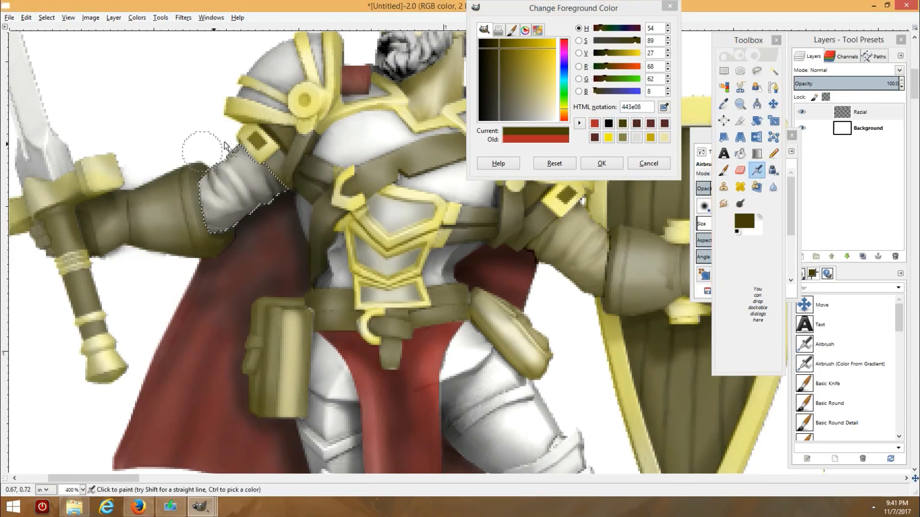
pyautogui.moveTo(201, 151); pyautogui.dragTo(252, 193)
# Step: Switch the foreground to pale yellow ede6a6 and airbrush highlights across the sword-arm sleeve
pyautogui.click(665, 137)
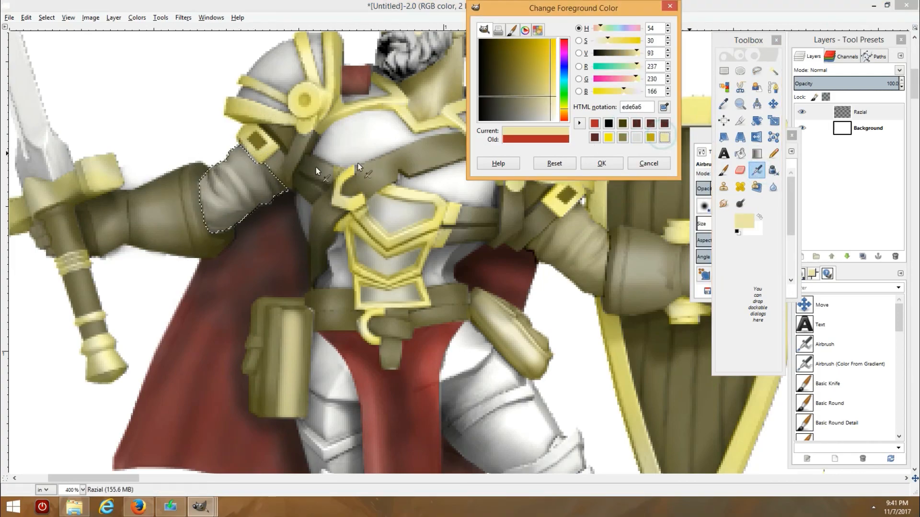
pyautogui.moveTo(259, 153); pyautogui.dragTo(244, 200)
pyautogui.moveTo(162, 261); pyautogui.dragTo(226, 142)
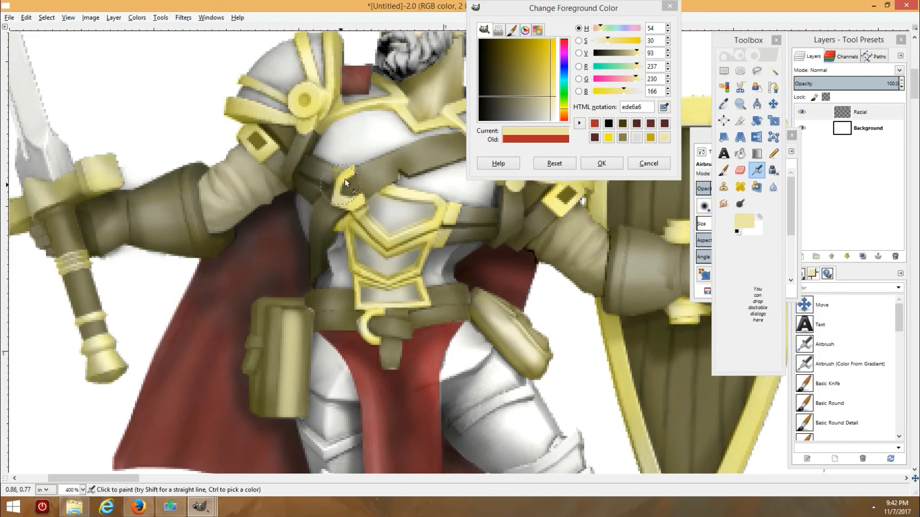
# Step: Burn the shading of the sword-arm sleeve with Dodge/Burn and clear the selection
pyautogui.click(740, 204)
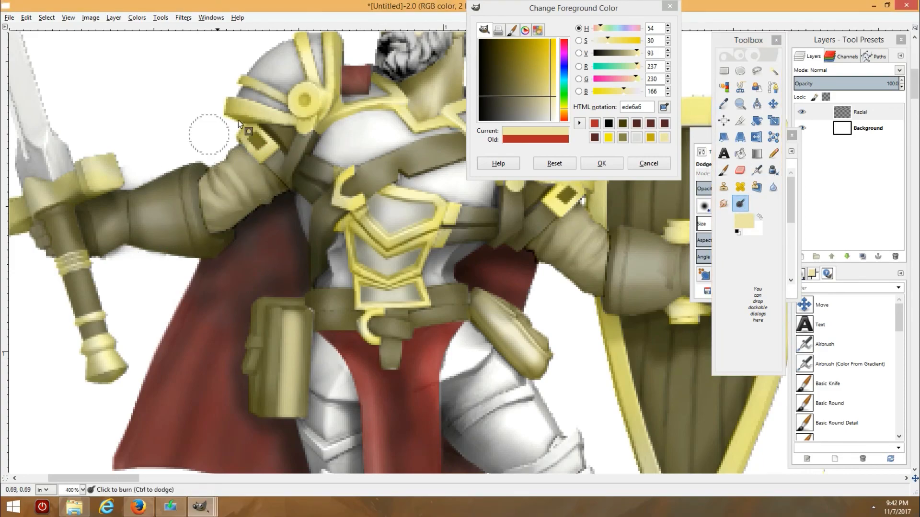
pyautogui.scroll(-3, 354, 122)
pyautogui.click(47, 18)
pyautogui.click(57, 42)
# Step: Move the Change Foreground Color dialog clear of the figure and check the whole knight
pyautogui.moveTo(569, 15); pyautogui.dragTo(744, 54)
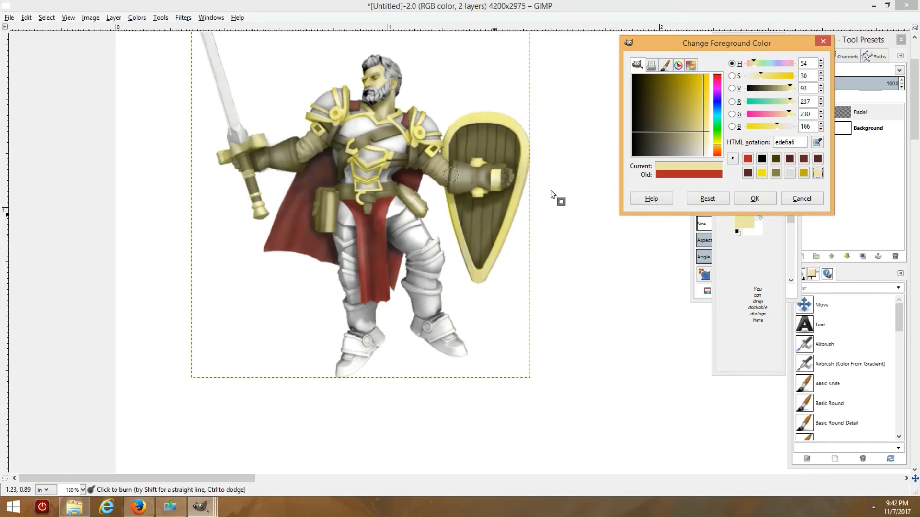
pyautogui.scroll(-1, 473, 180)
pyautogui.scroll(1, 472, 181)
pyautogui.scroll(-1, 473, 180)
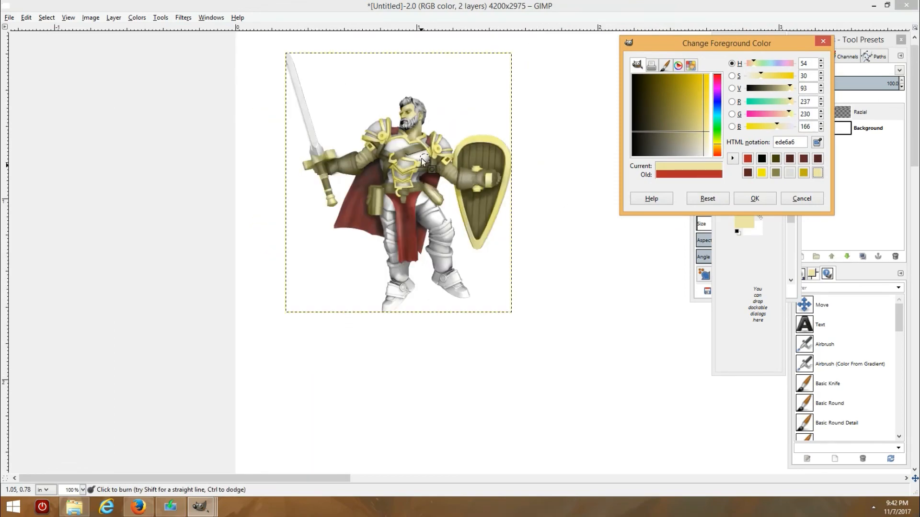